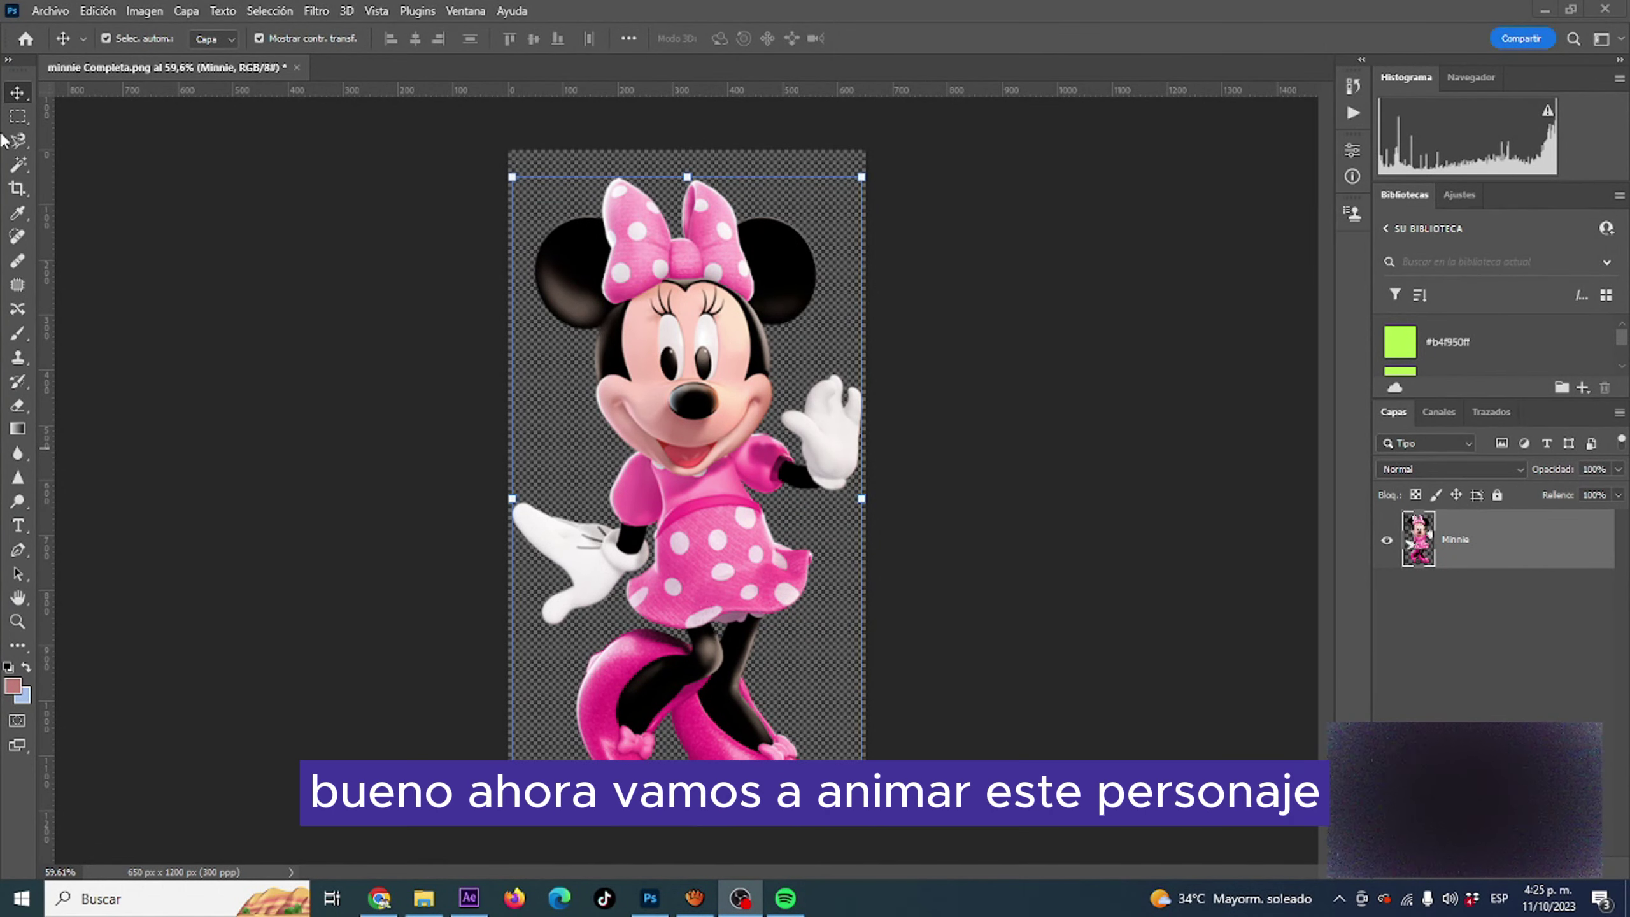
- Duplicate the Minnie layer as a hidden backup copy
scroll(706, 480, up, 3)
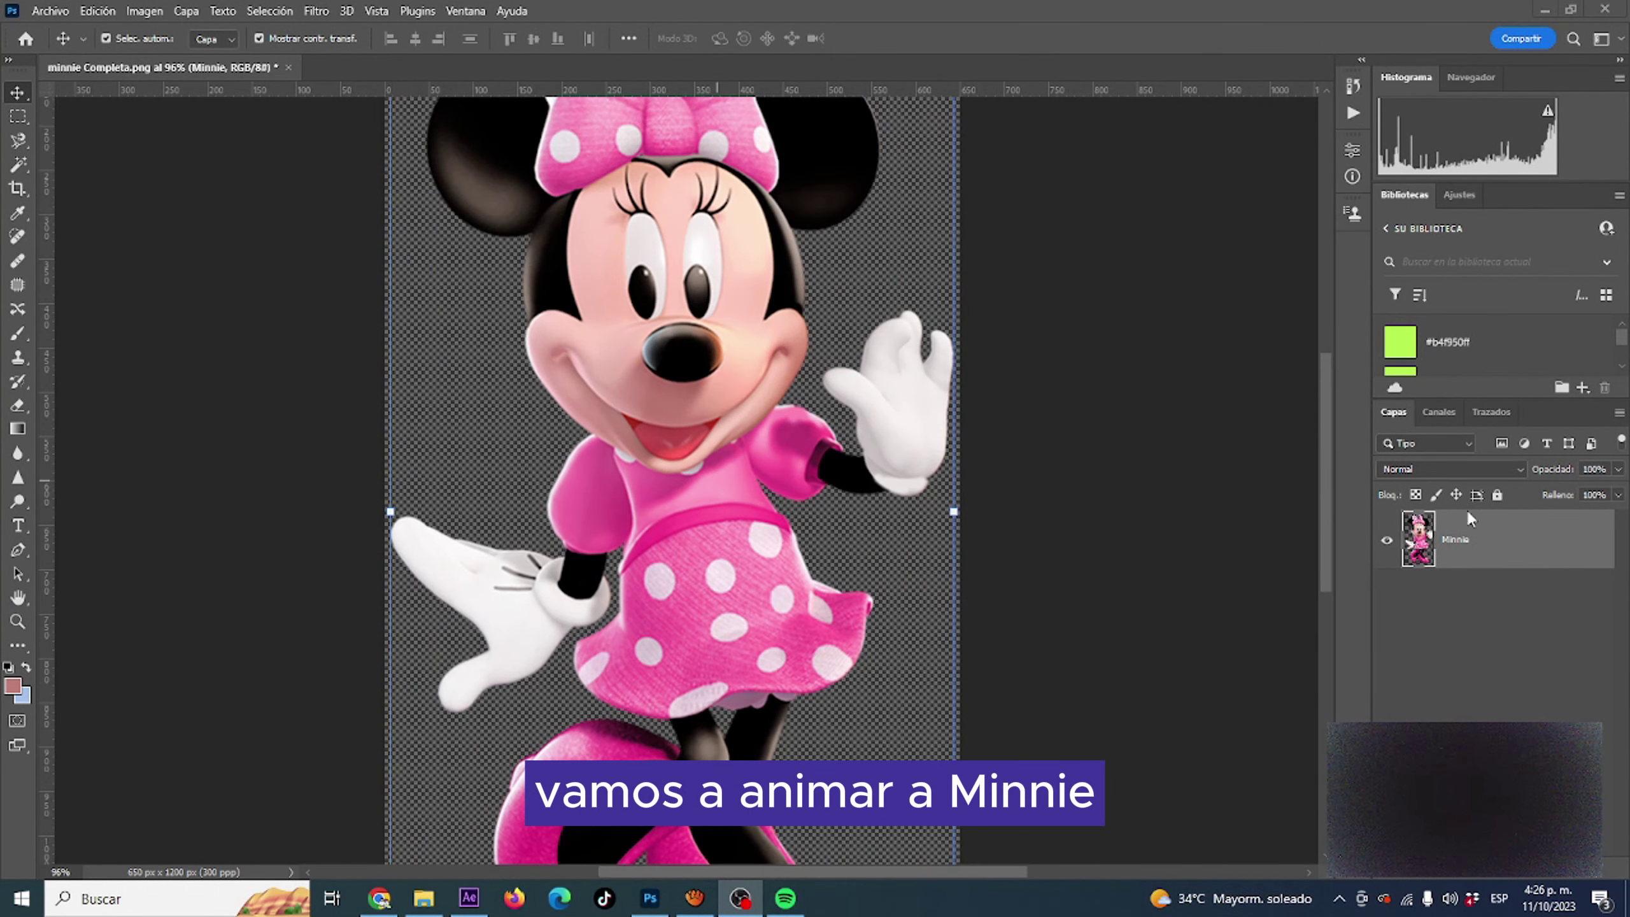
right_click(1504, 549)
click(1412, 218)
key(l)
scroll(603, 366, up, 3)
scroll(603, 366, up, 2)
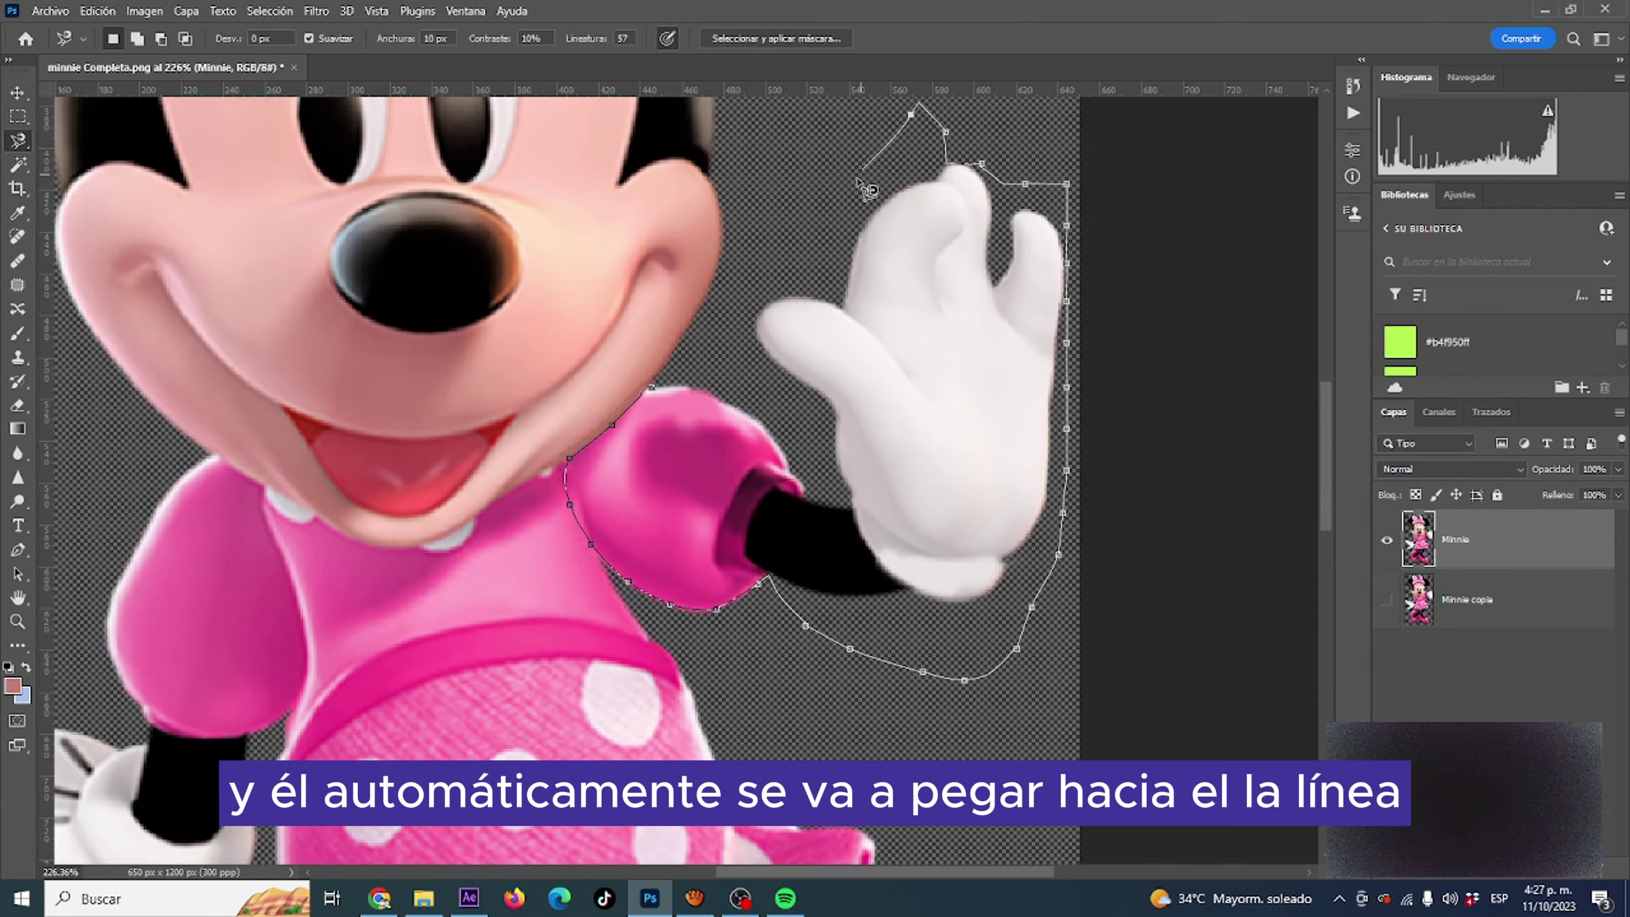
- Lasso-select Minnie's right and left arms, adding the missed part of the left hand
double_click(744, 396)
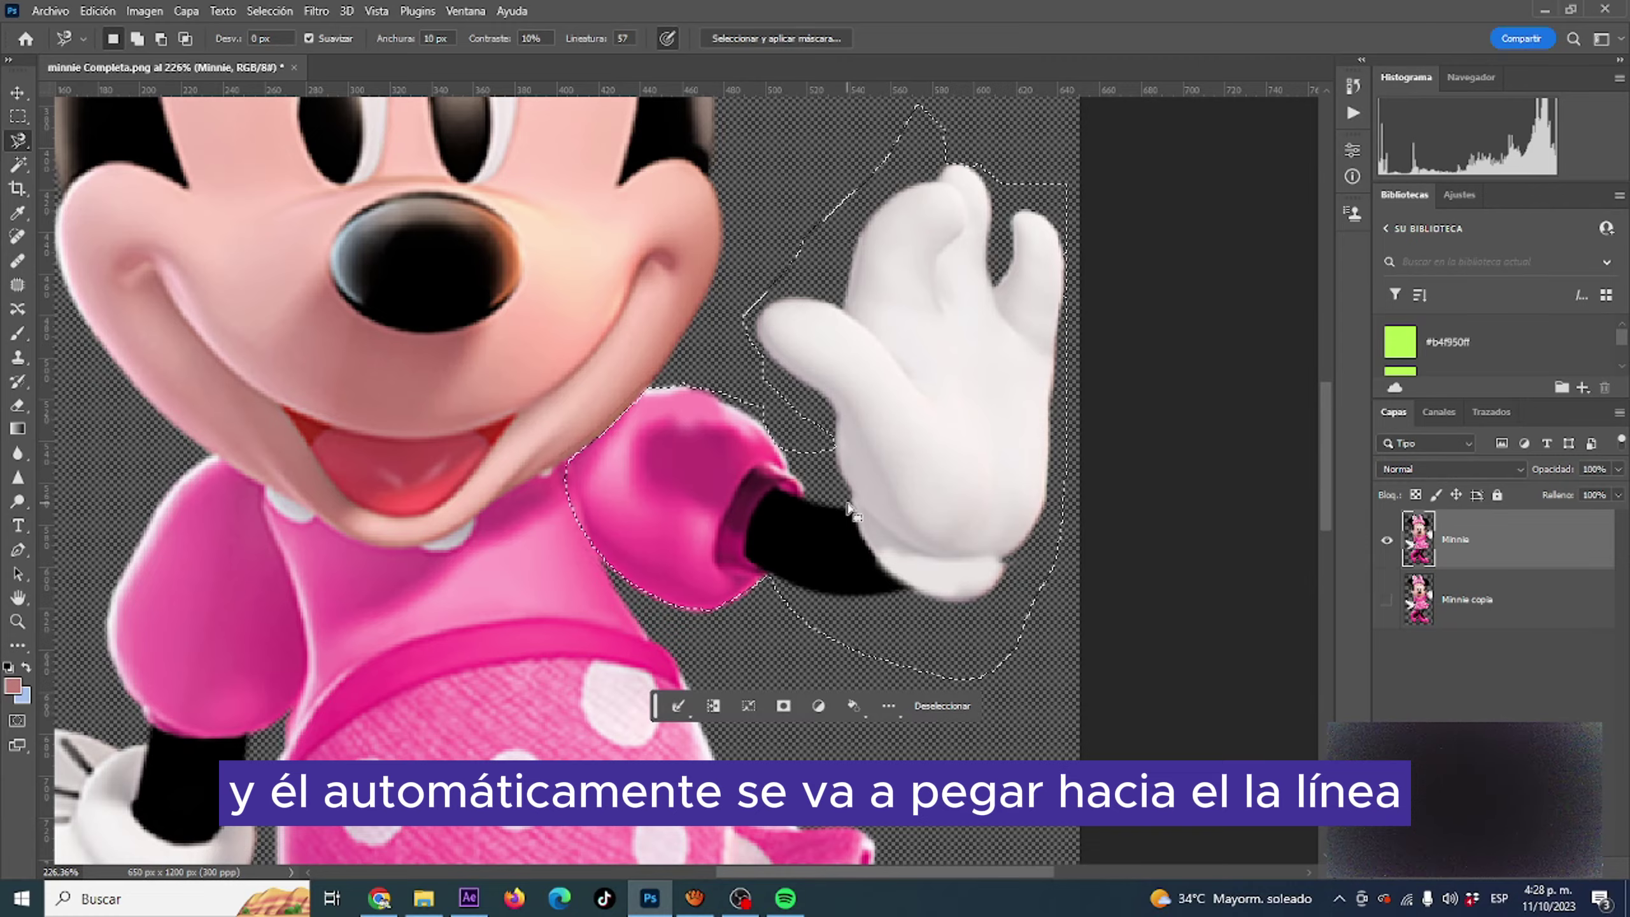
scroll(475, 697, up, 2)
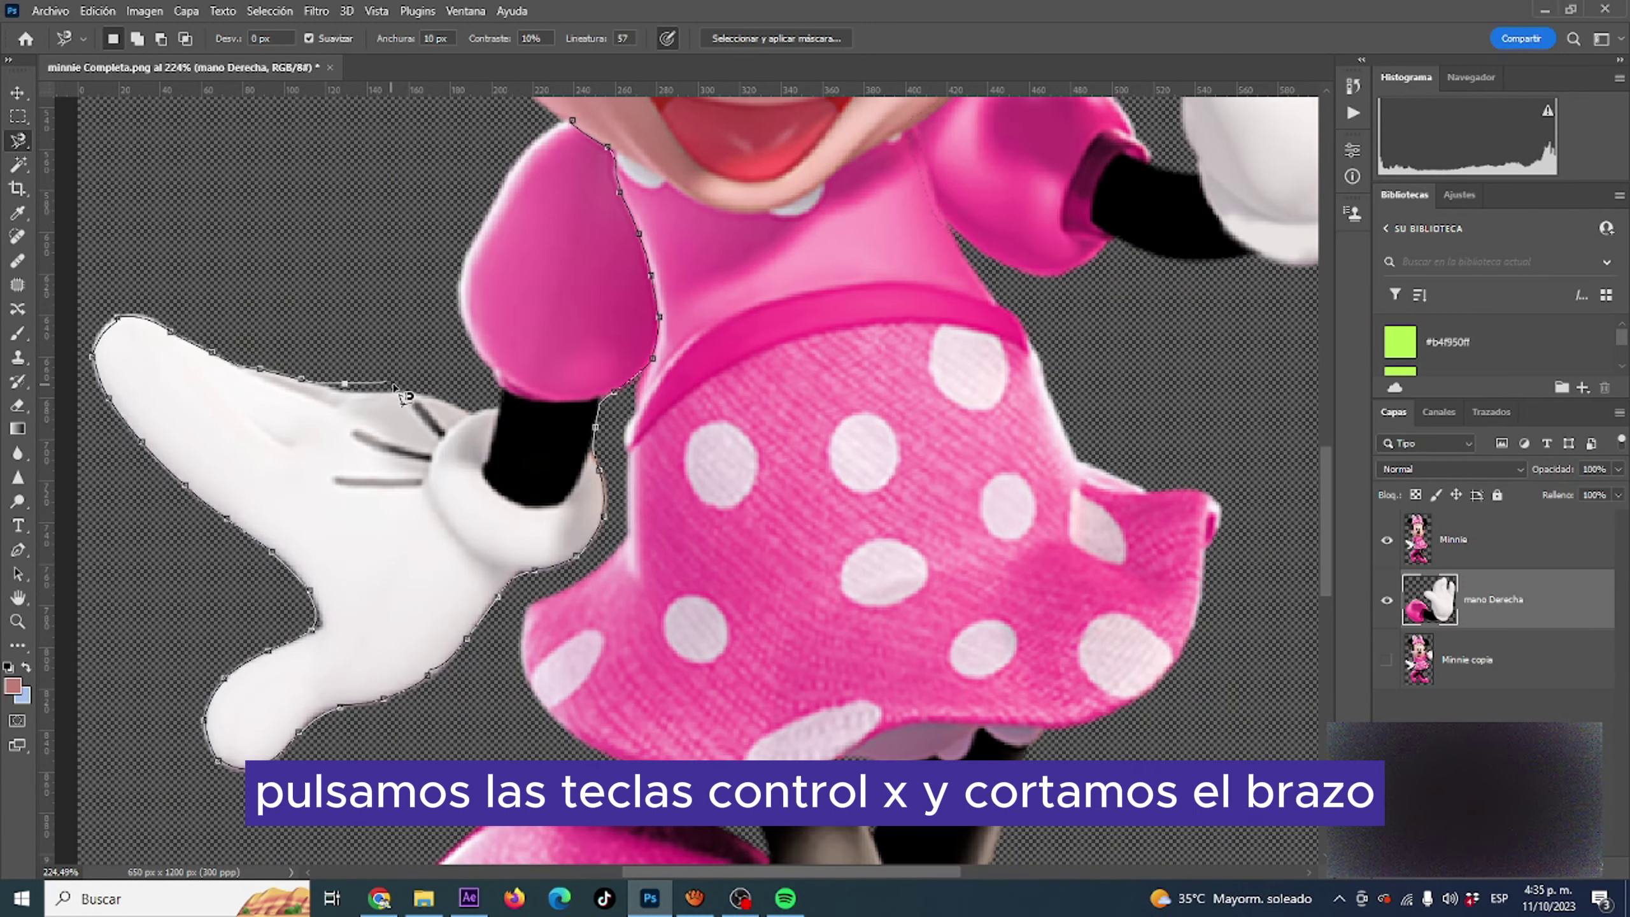
click(573, 122)
right_click(18, 140)
click(97, 158)
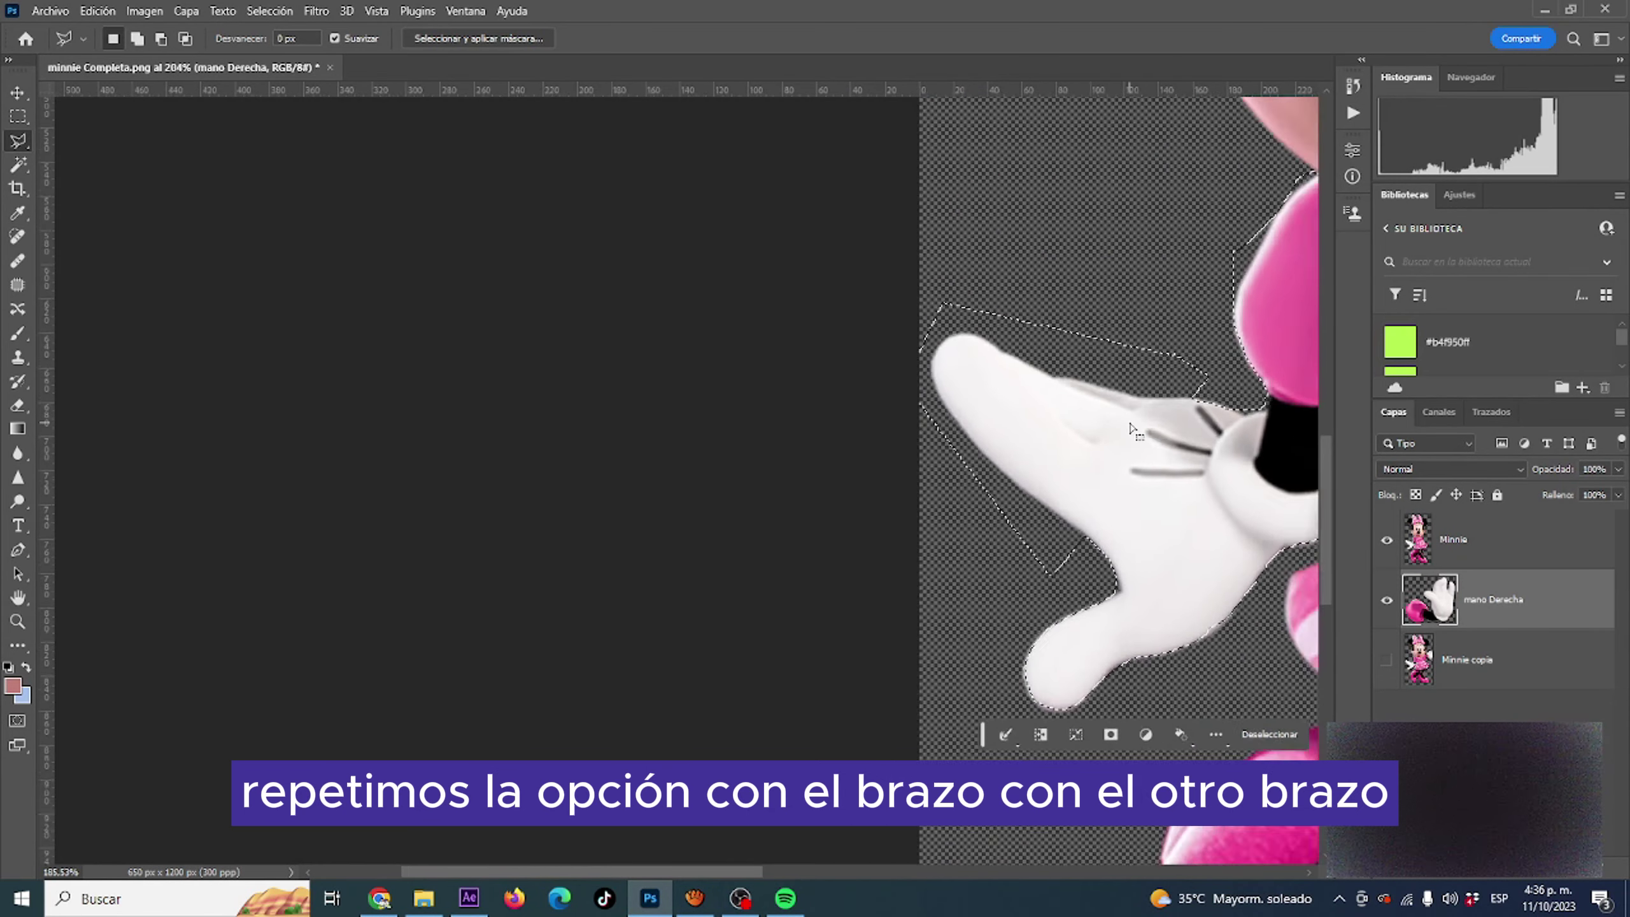
scroll(1312, 424, down, 3)
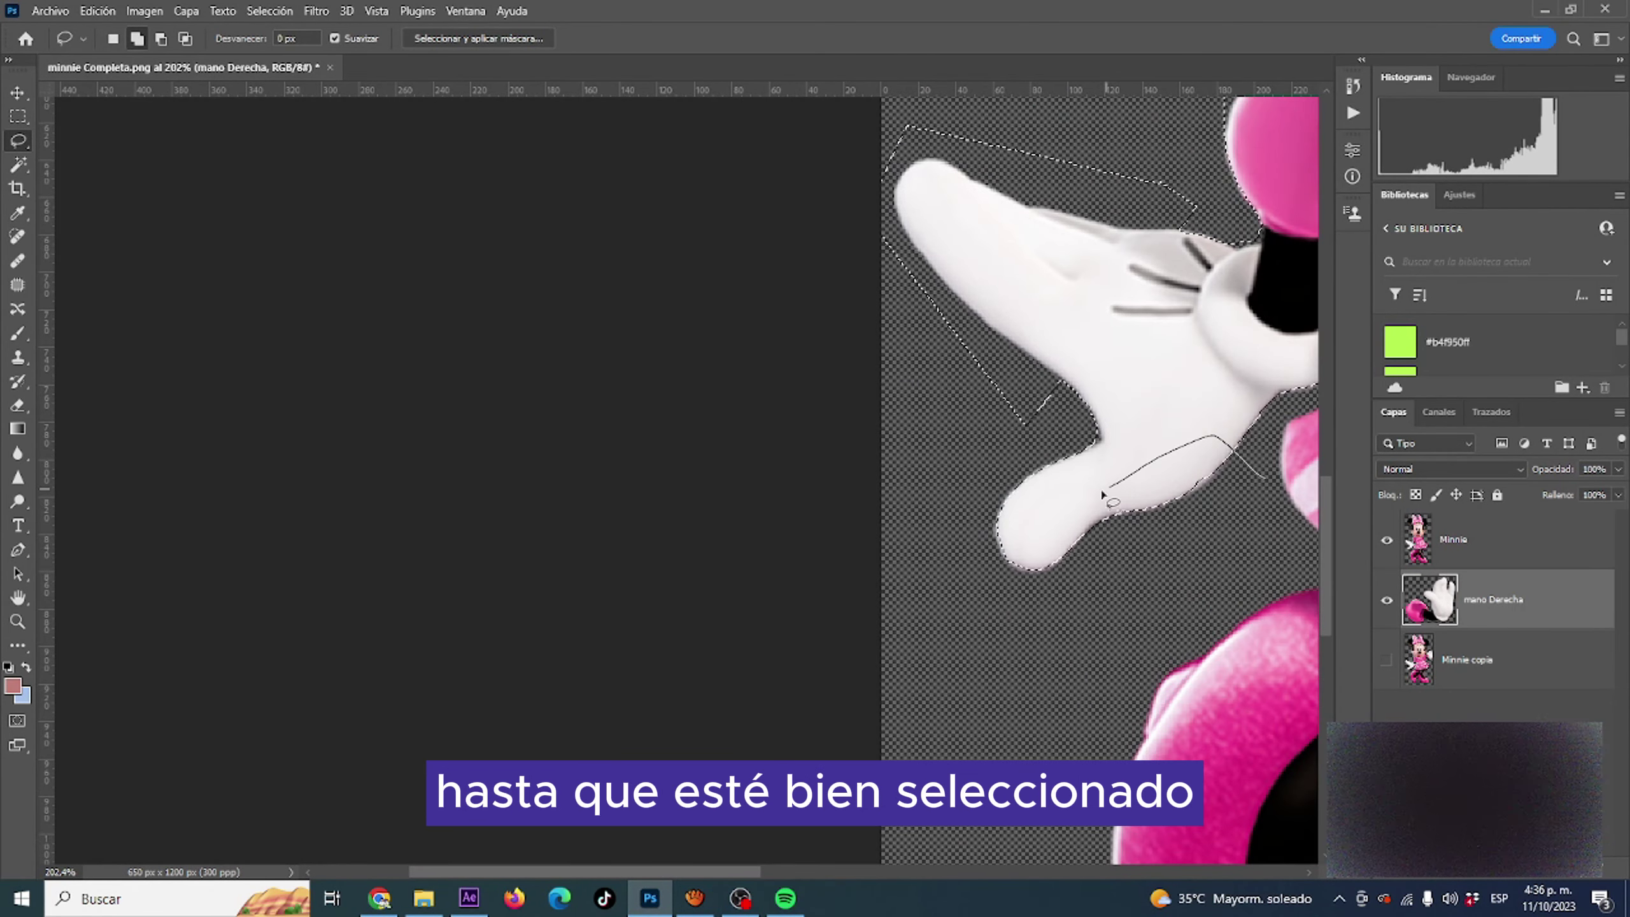
drag(948, 462, 1027, 578)
scroll(1194, 442, down, 4)
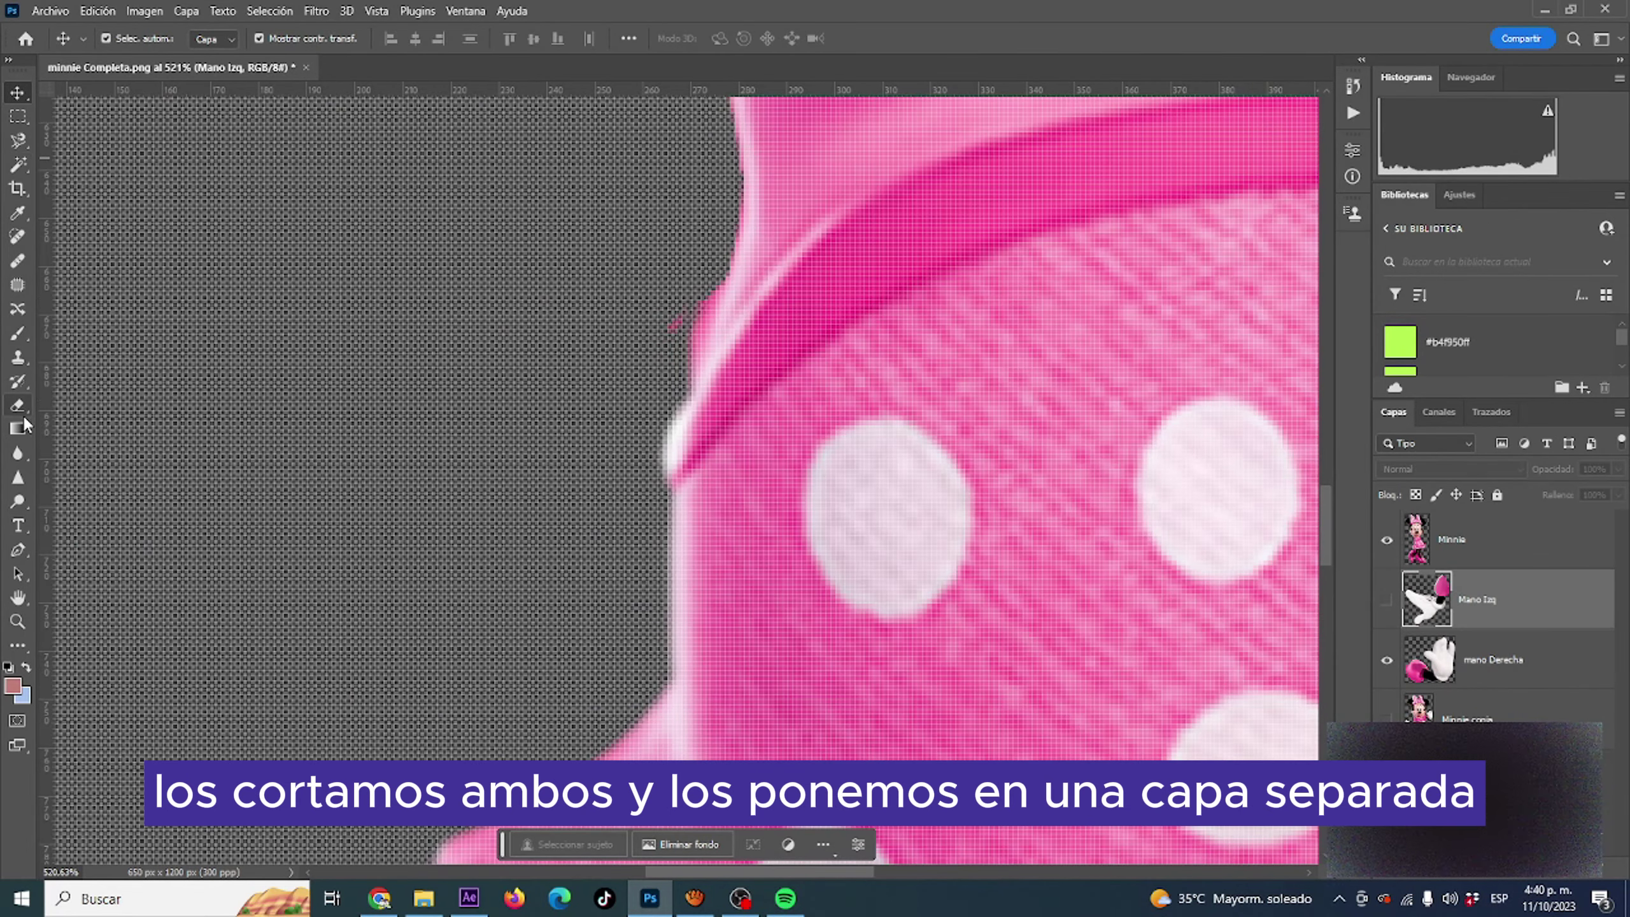
- Cut the arms from the Minnie layer and show the Mano Izq and mano Derecha layers
click(18, 405)
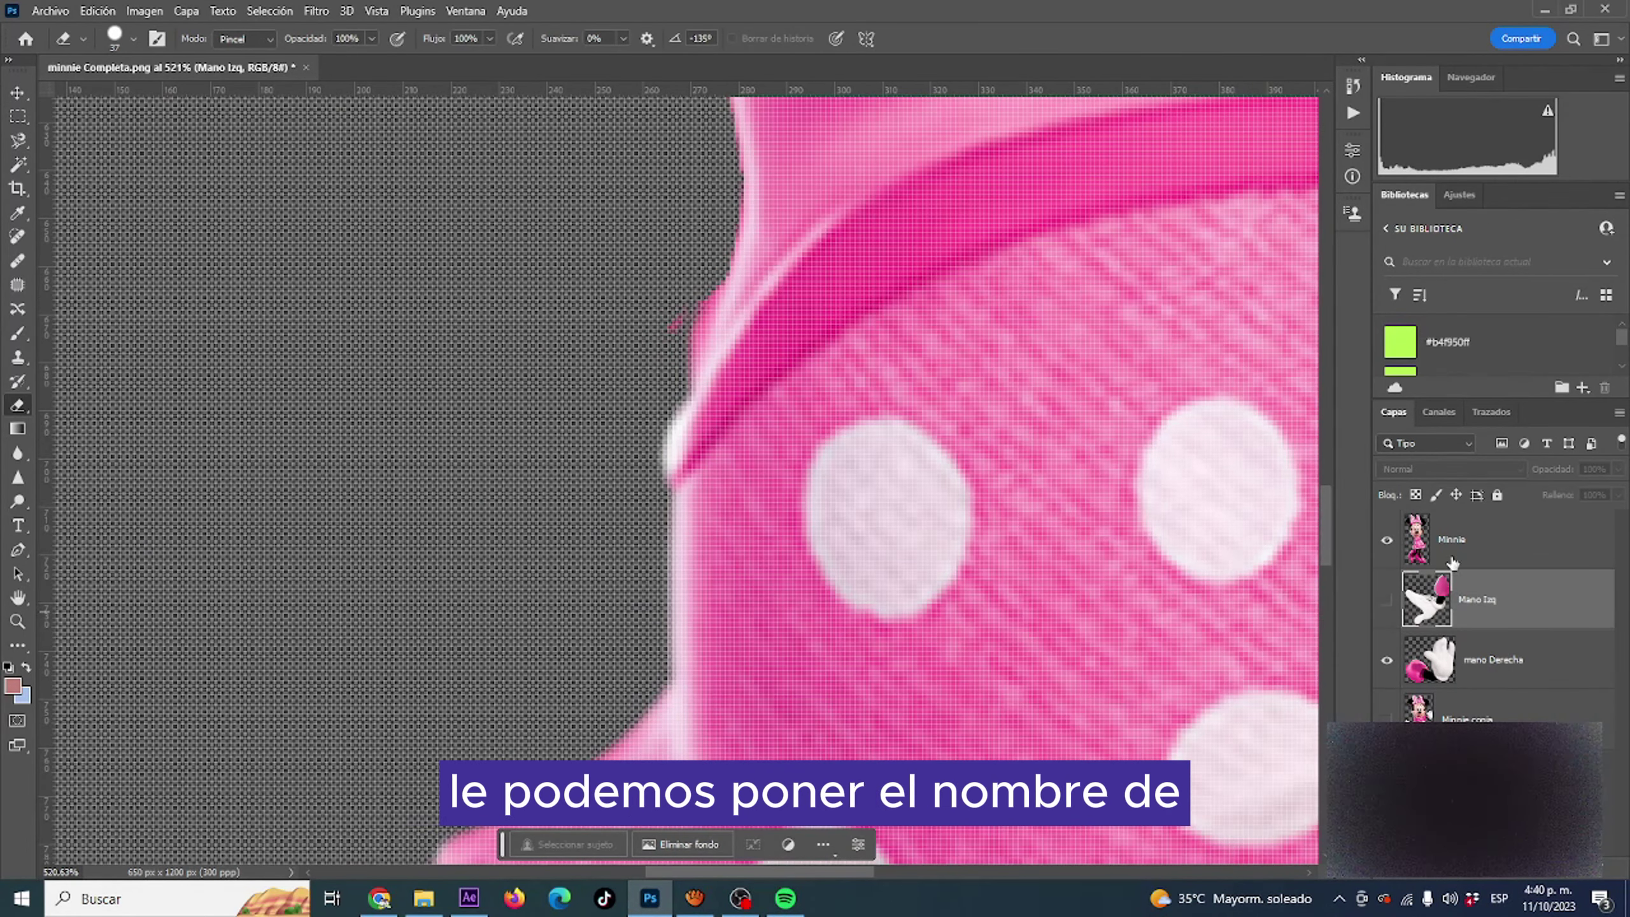
key(alt+bracketright)
scroll(631, 271, down, 3)
scroll(564, 309, down, 2)
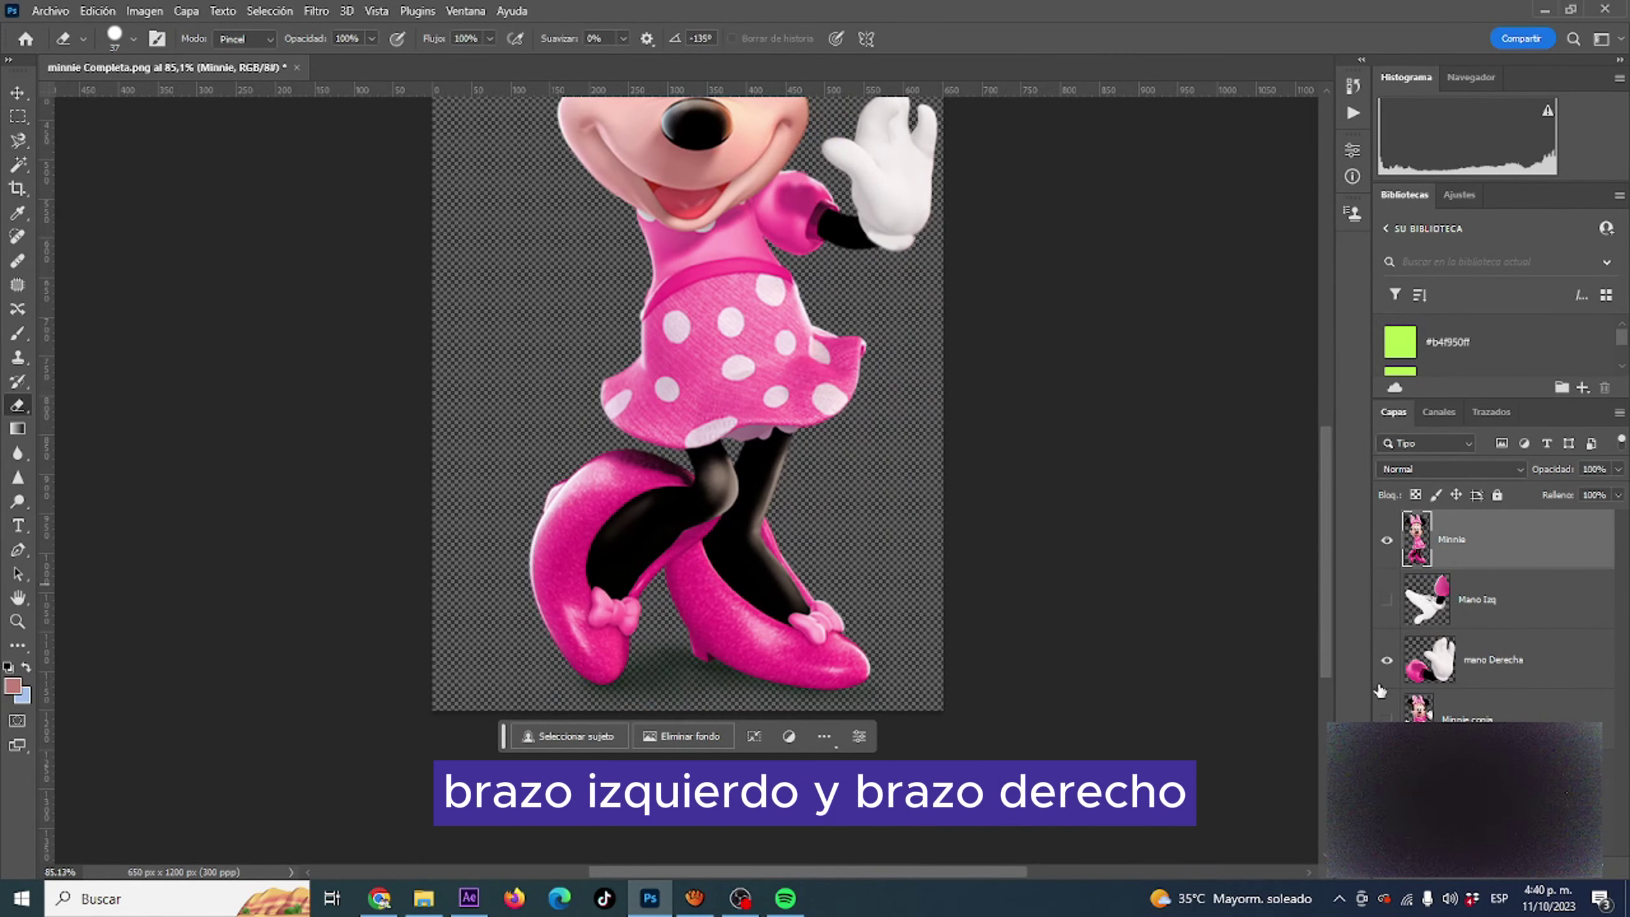
scroll(763, 182, up, 3)
scroll(823, 175, down, 5)
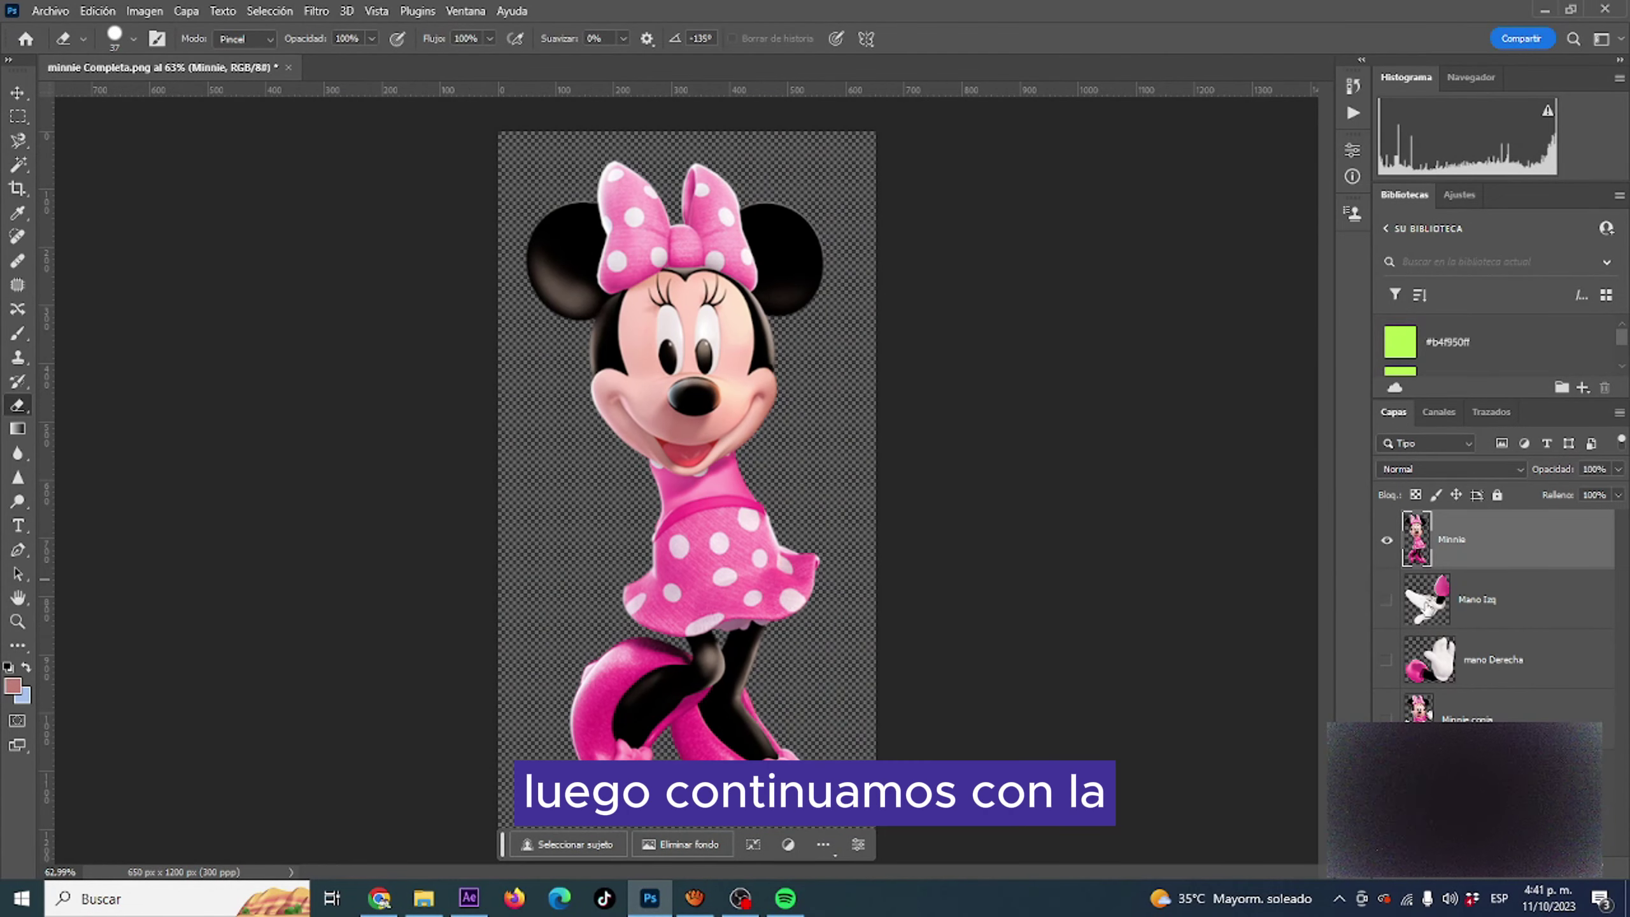
click(1386, 600)
click(1386, 660)
scroll(700, 586, up, 2)
scroll(744, 655, down, 2)
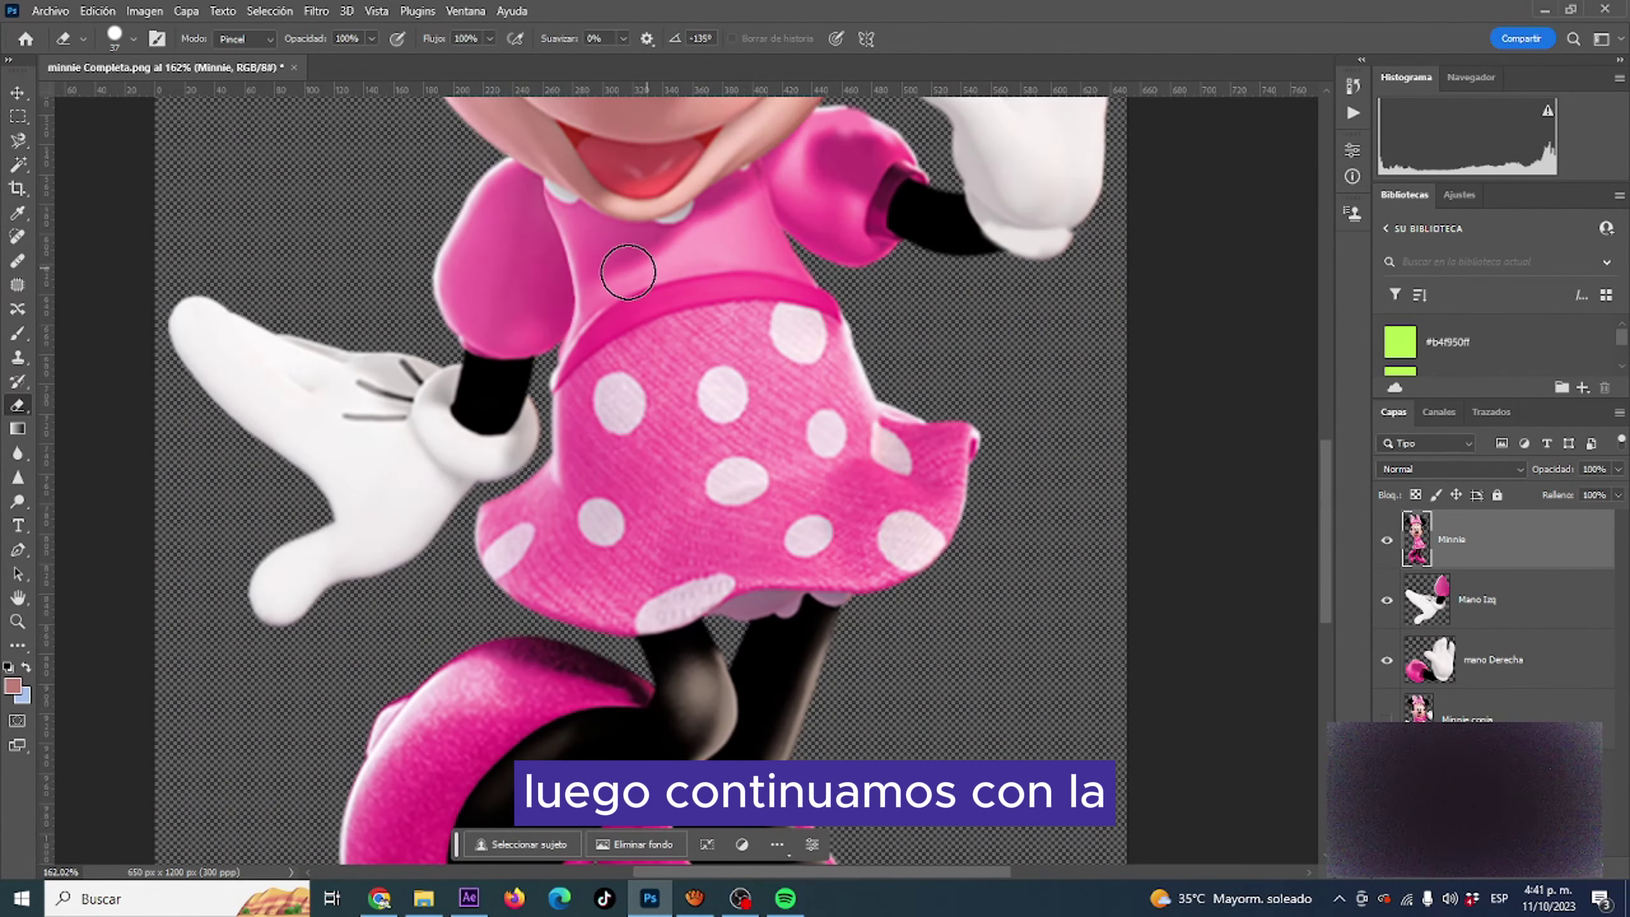
scroll(701, 509, down, 2)
scroll(674, 324, up, 4)
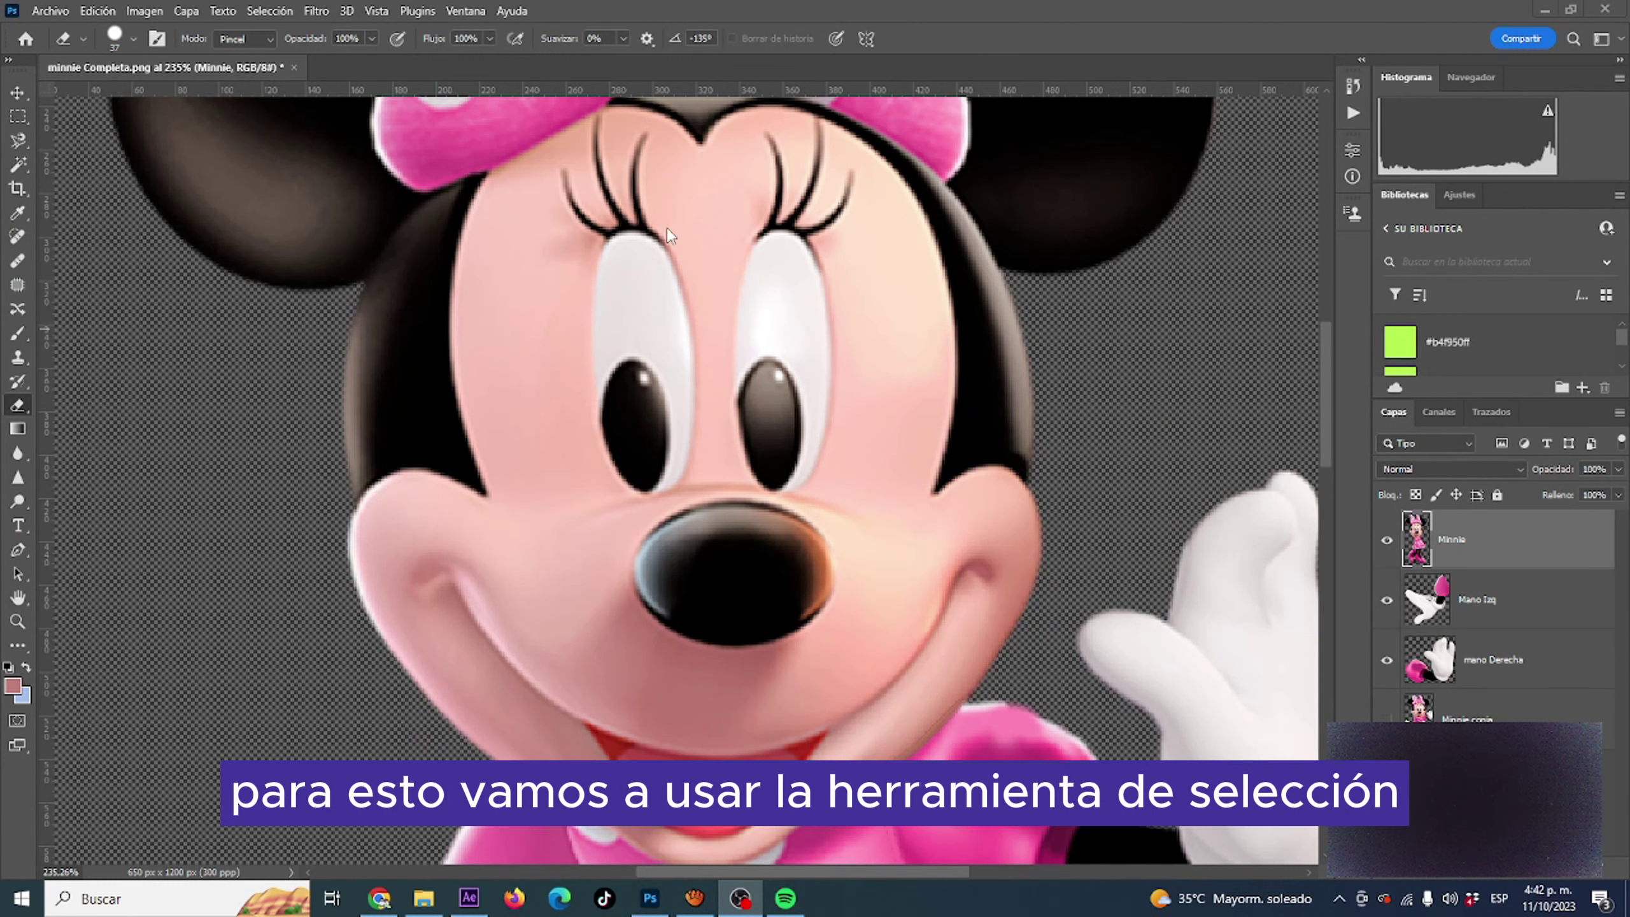
- Magic-wand the left eyelashes, refine the edges, and output them to layer 'pestaña izq'
click(18, 165)
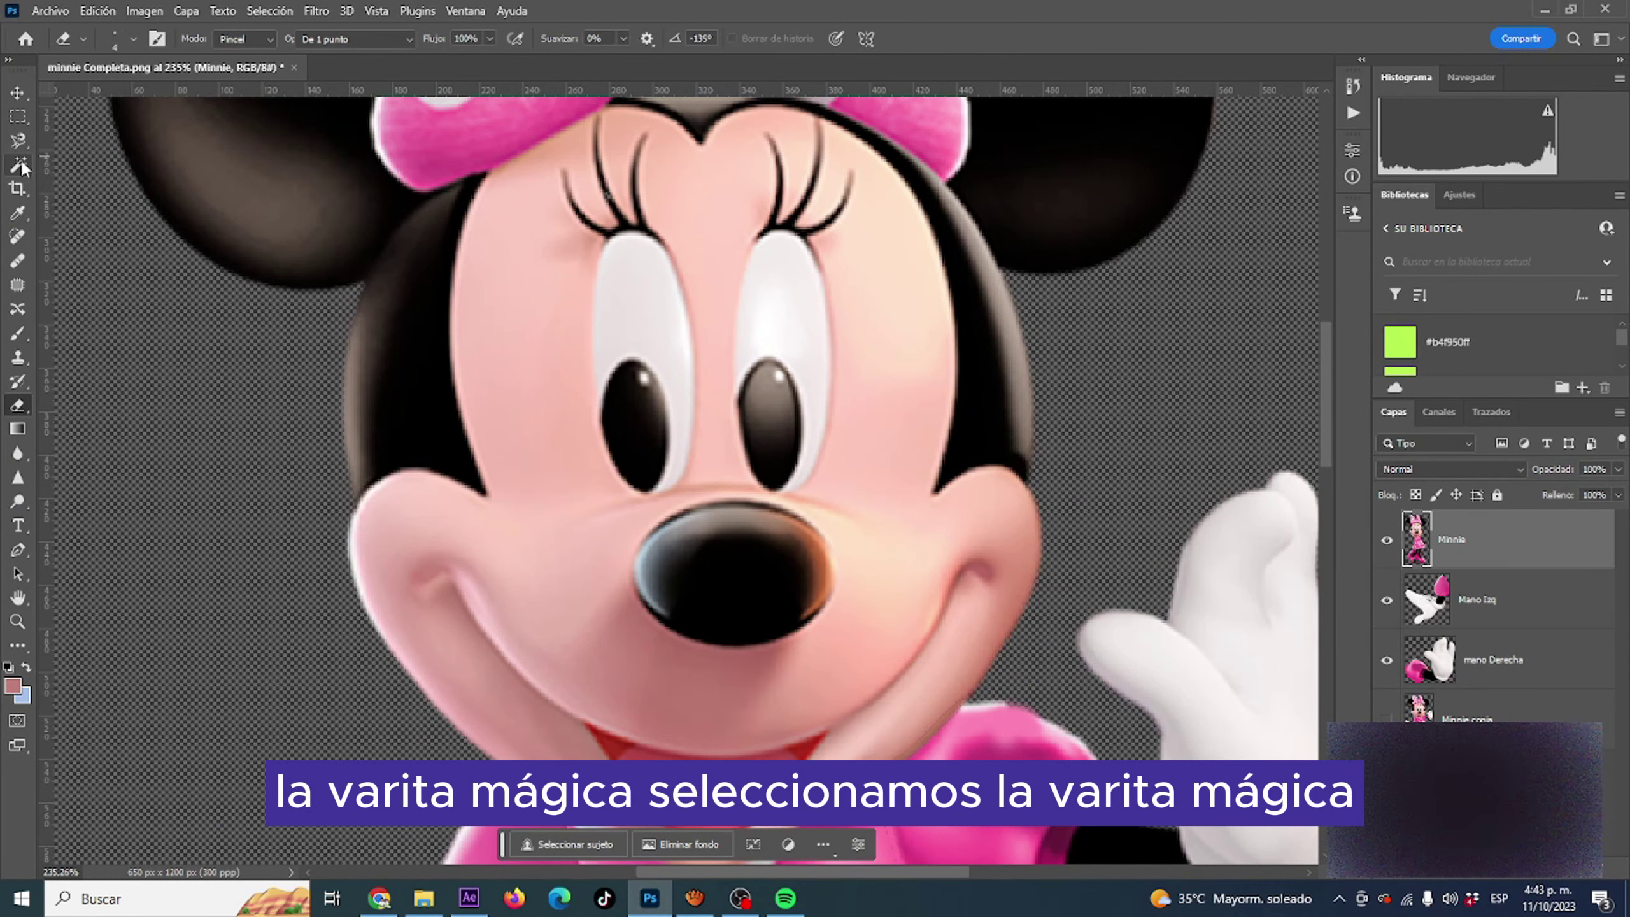
click(632, 193)
click(932, 40)
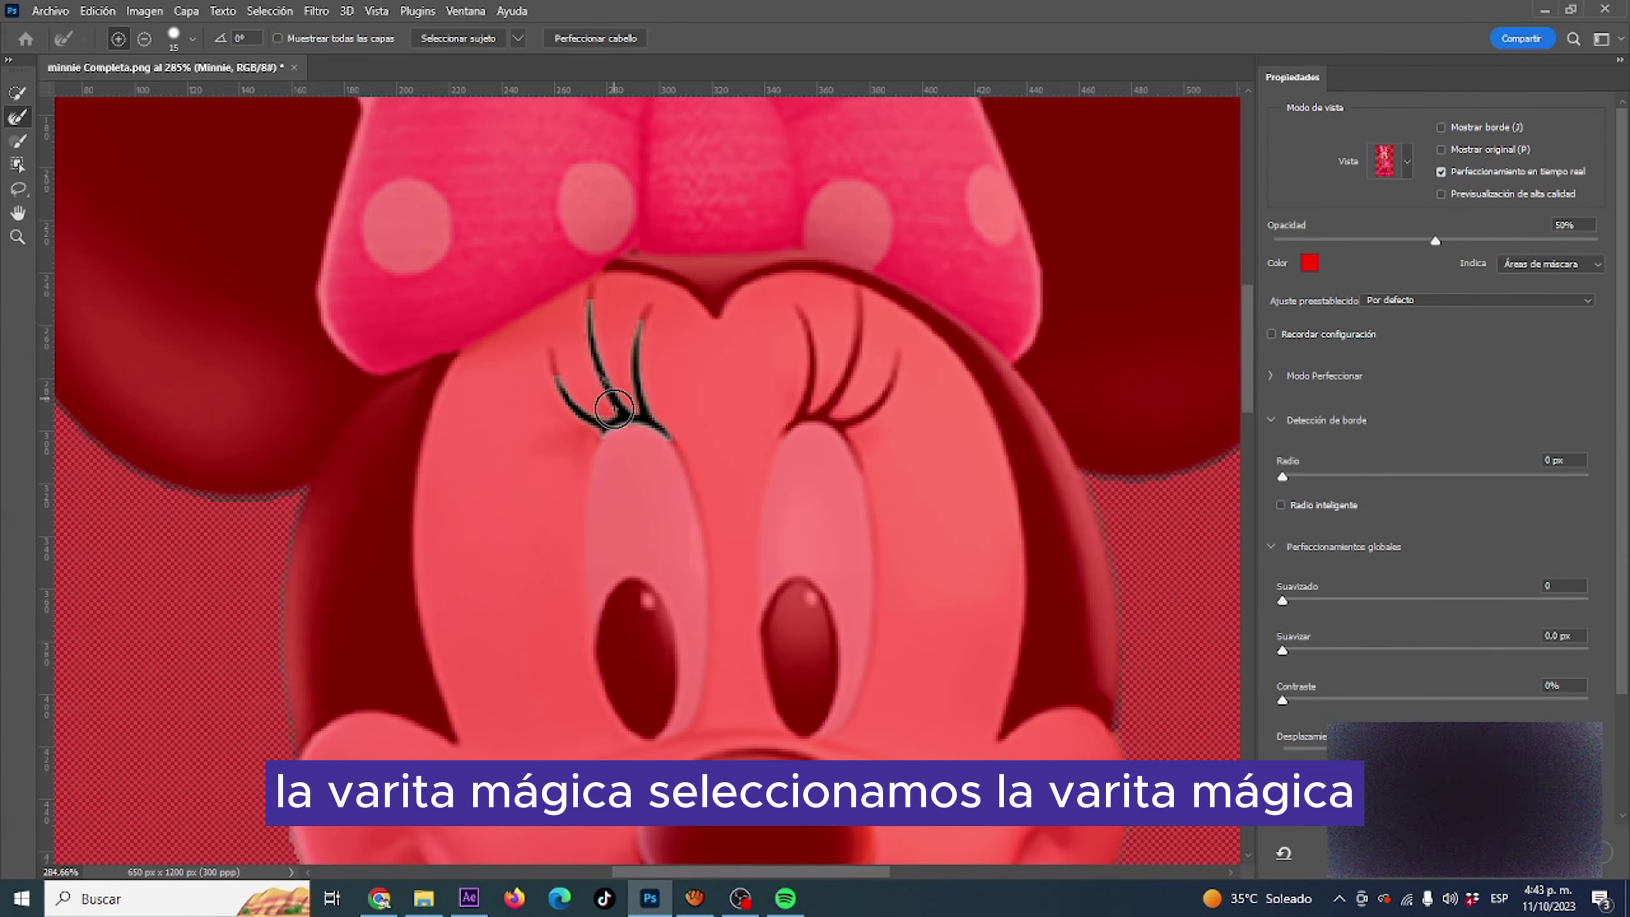
right_click(576, 326)
key(Return)
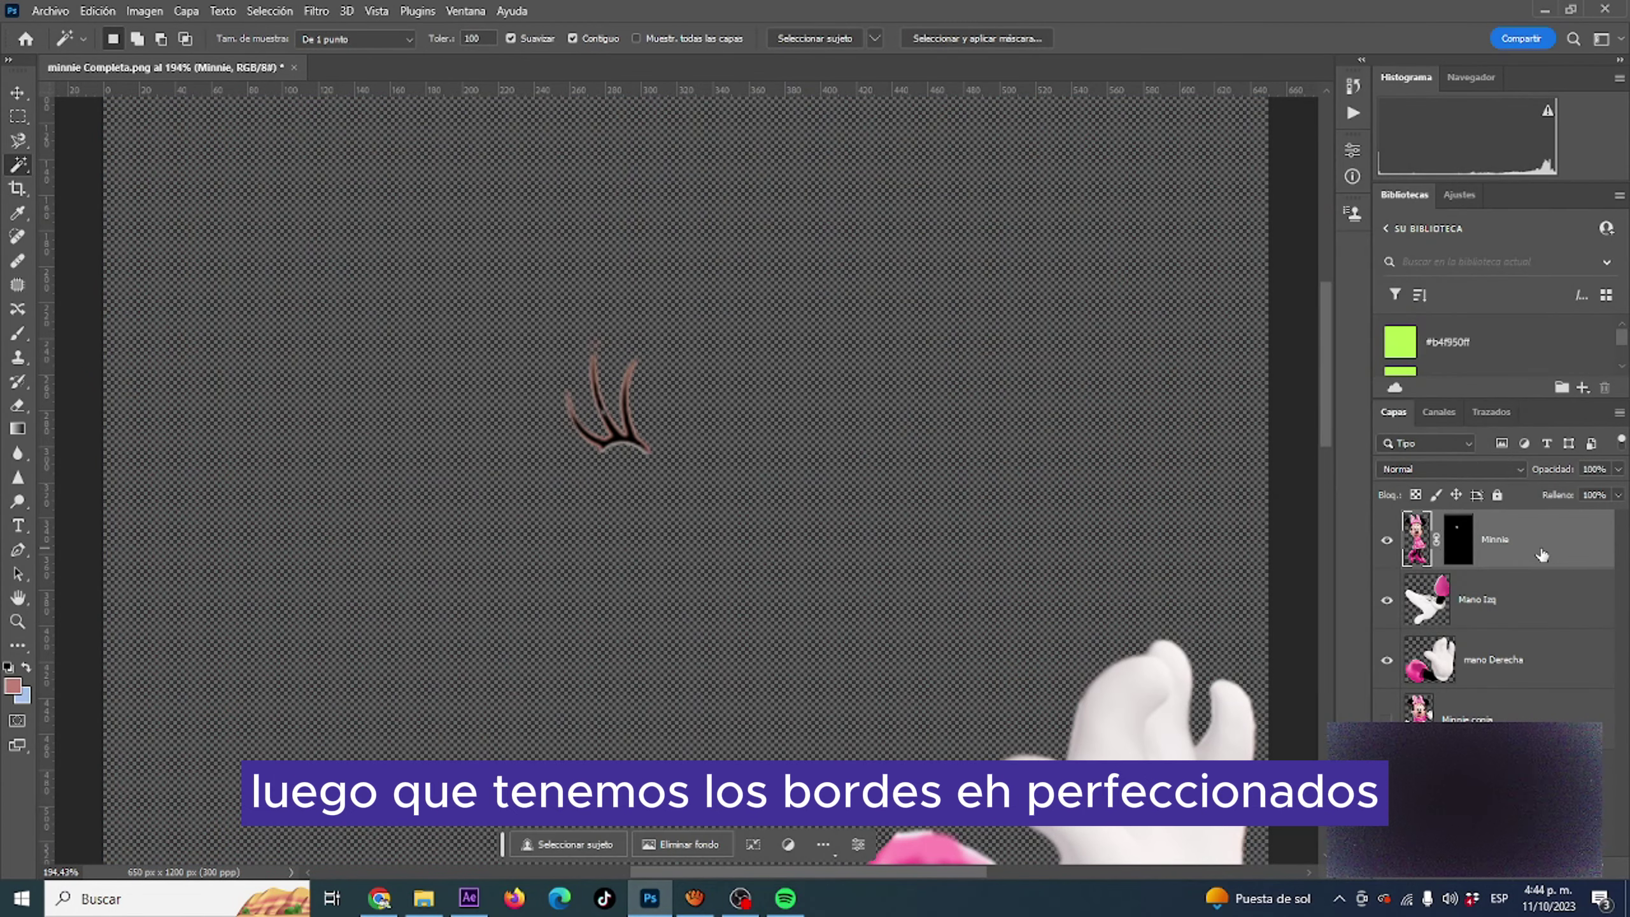
right_click(1537, 732)
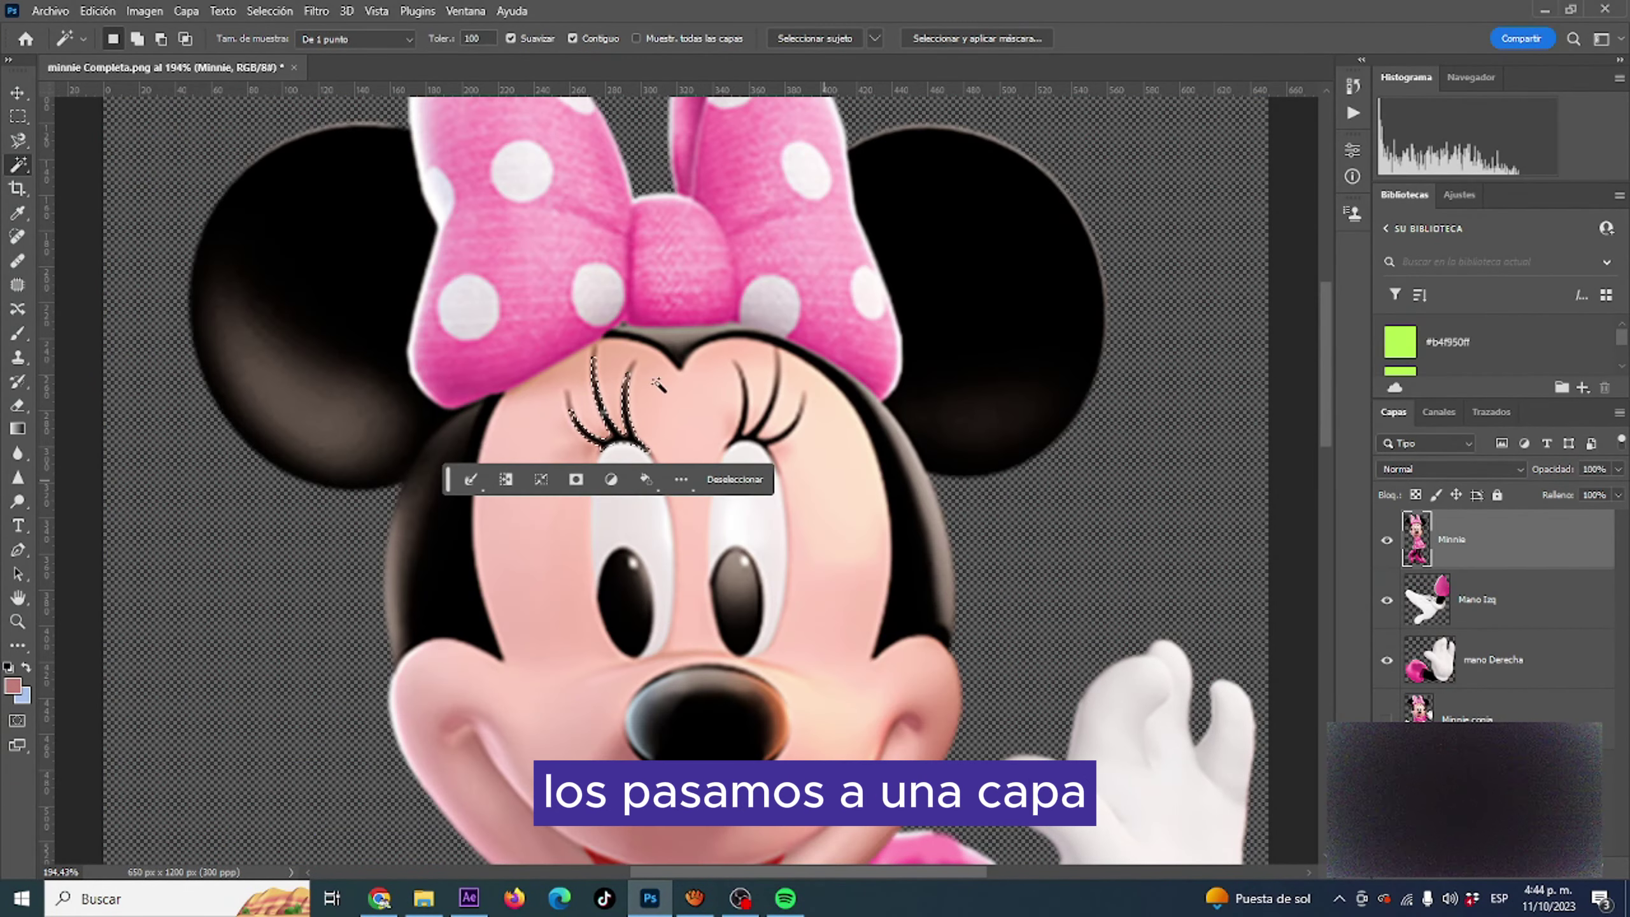
right_click(1509, 539)
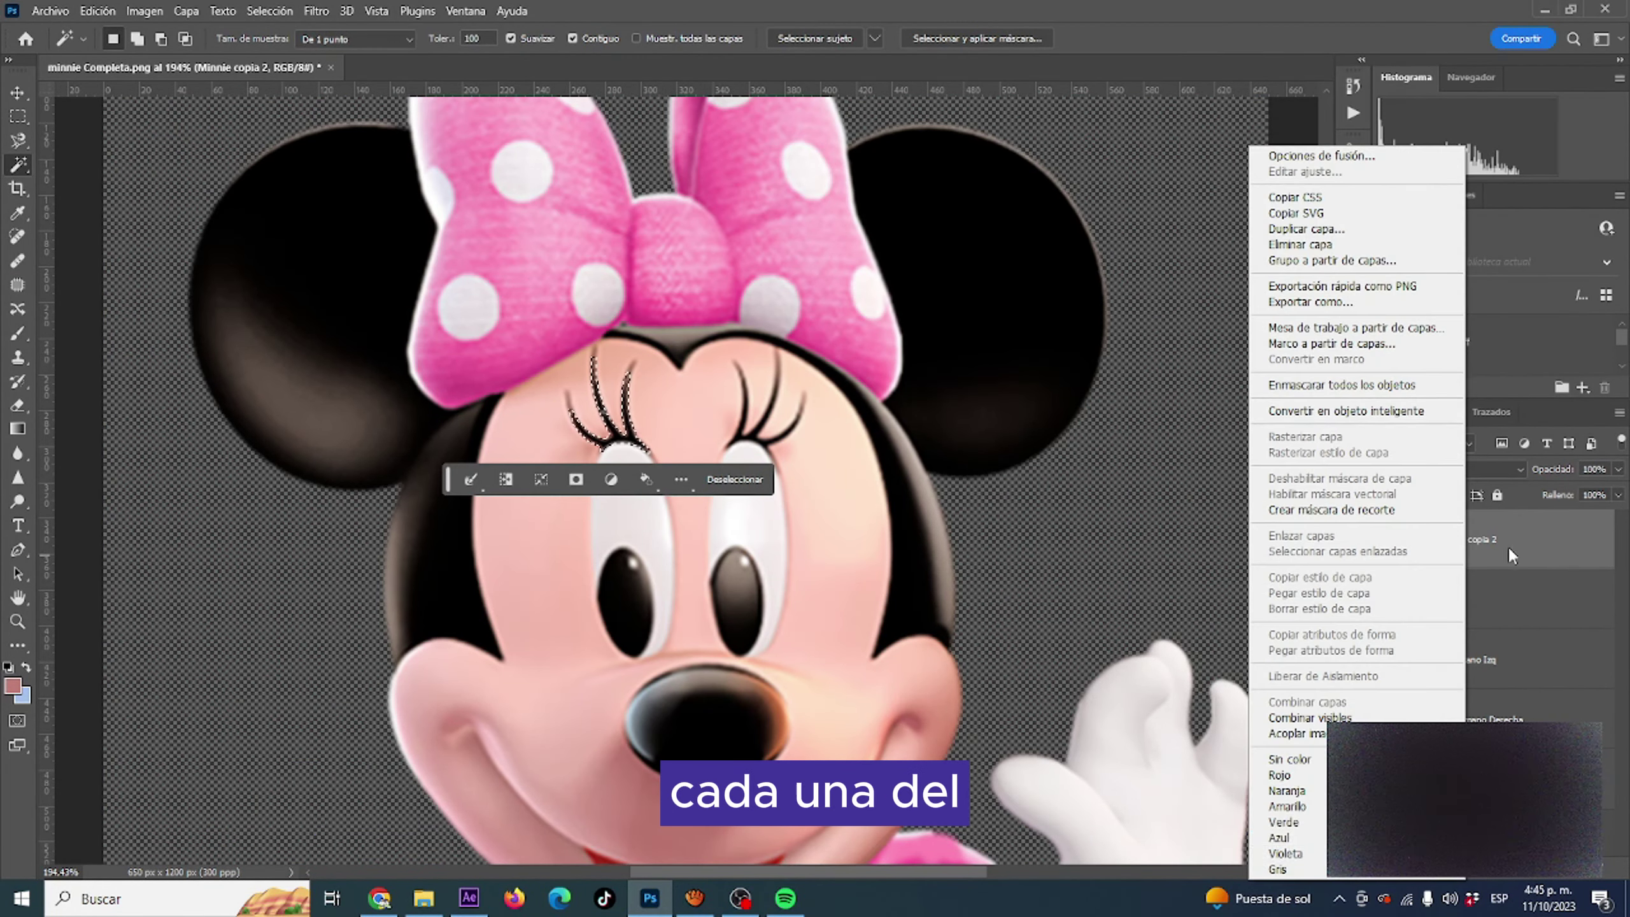
text(pestaña izq)
- Isolate the right eyelashes onto a 'Pestaña Derecha' layer and show the Minnie layer again
click(977, 39)
scroll(565, 353, up, 3)
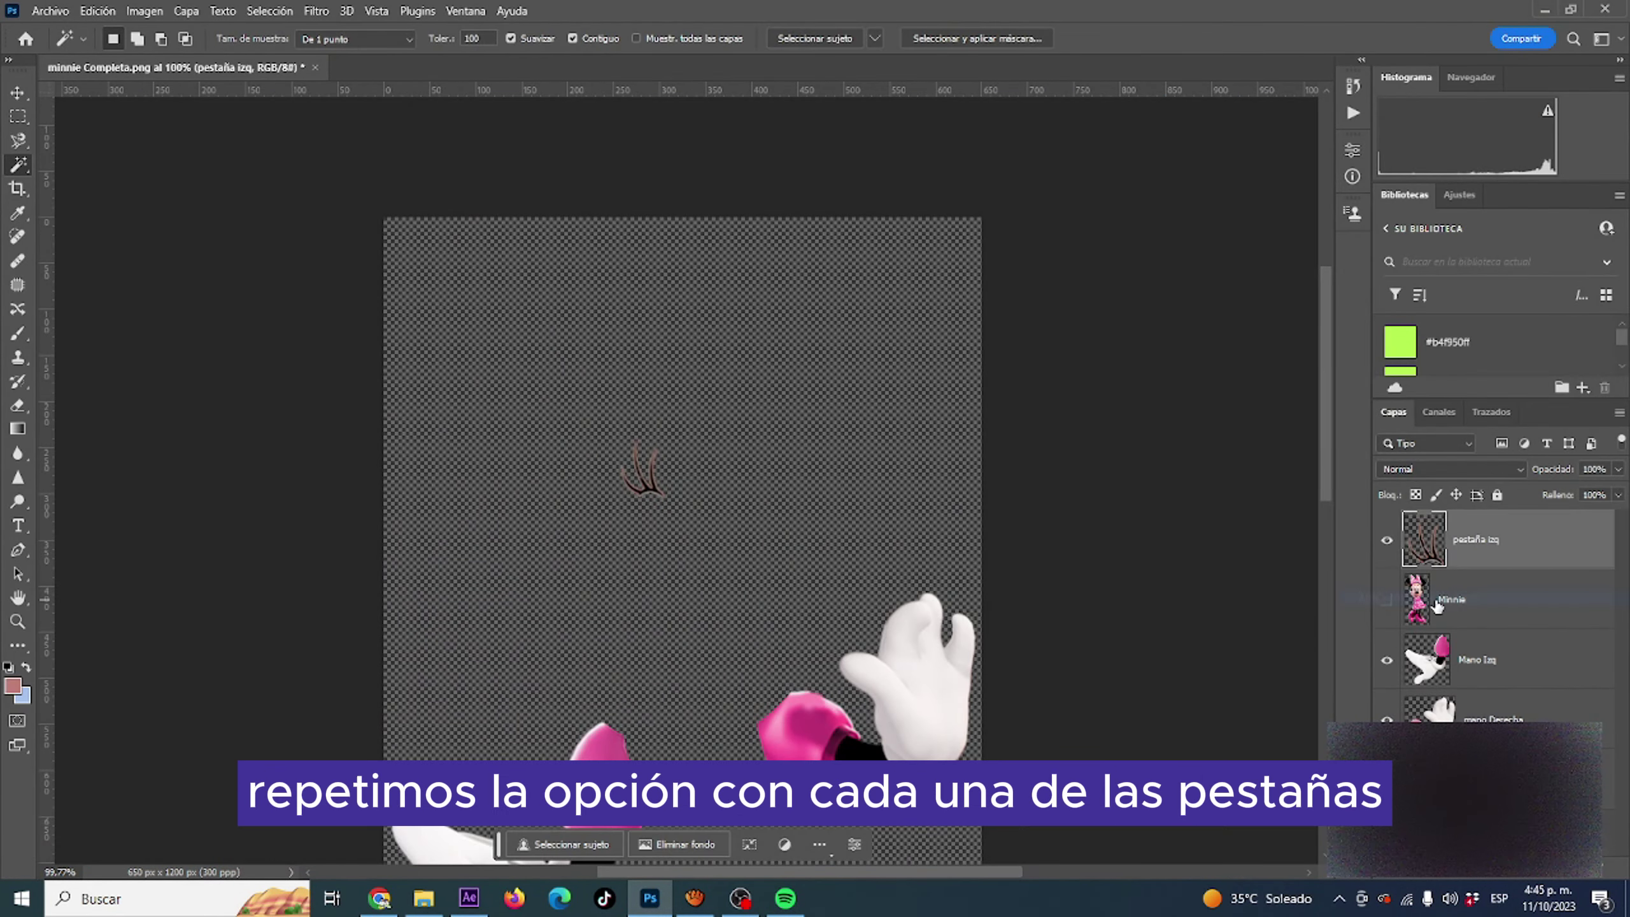
click(1309, 229)
text(Pestaña Derecha)
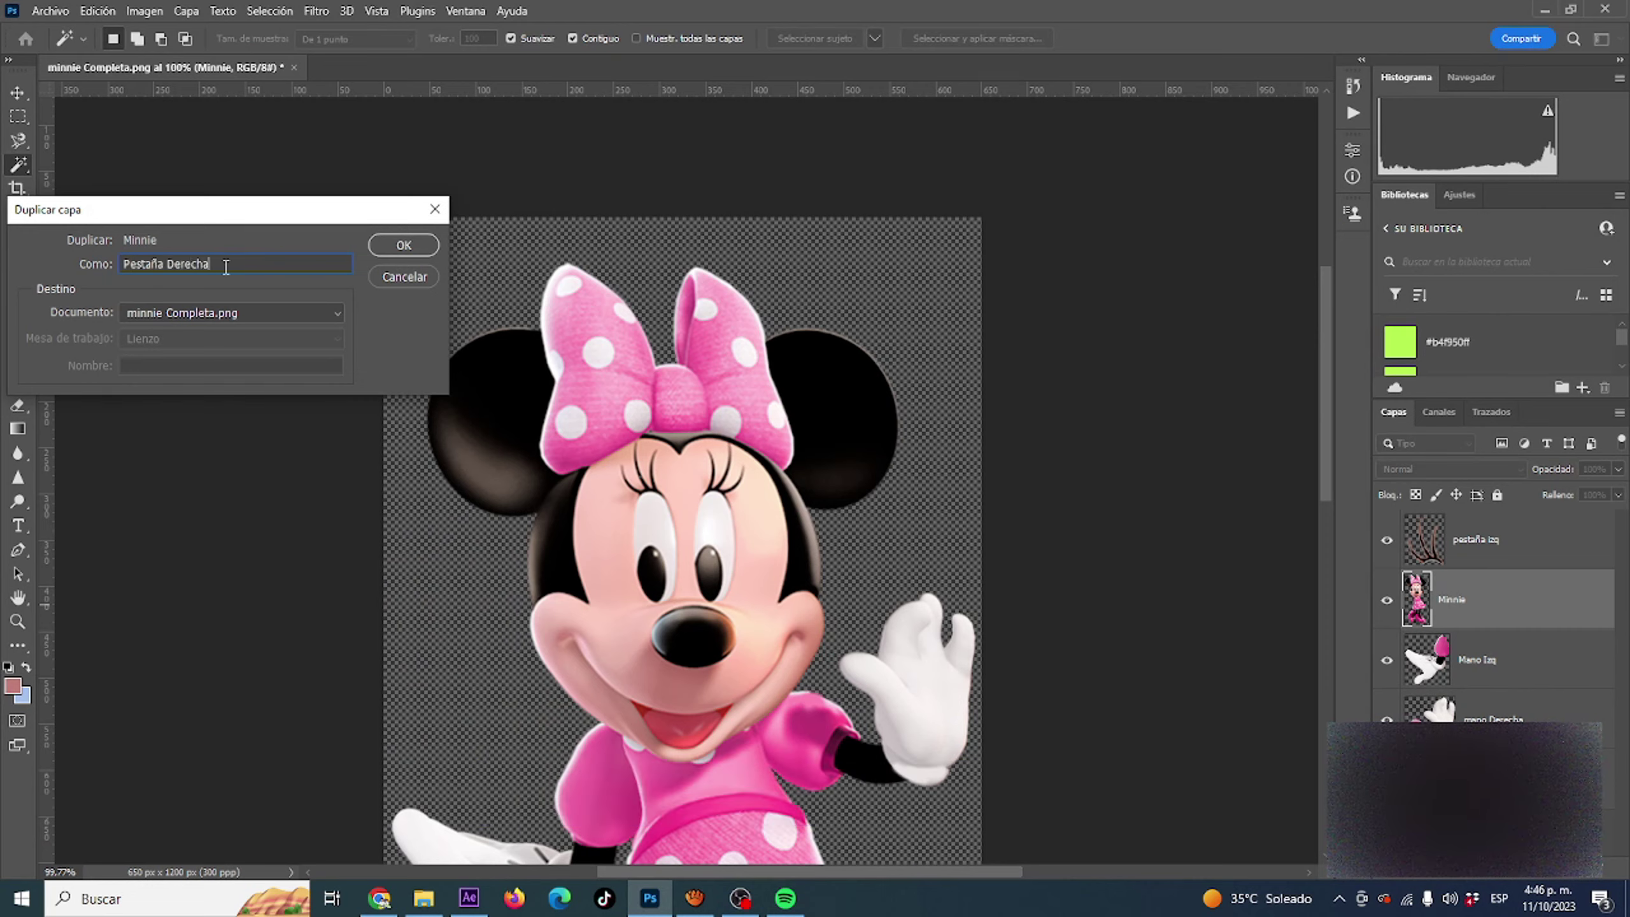
key(Return)
click(977, 39)
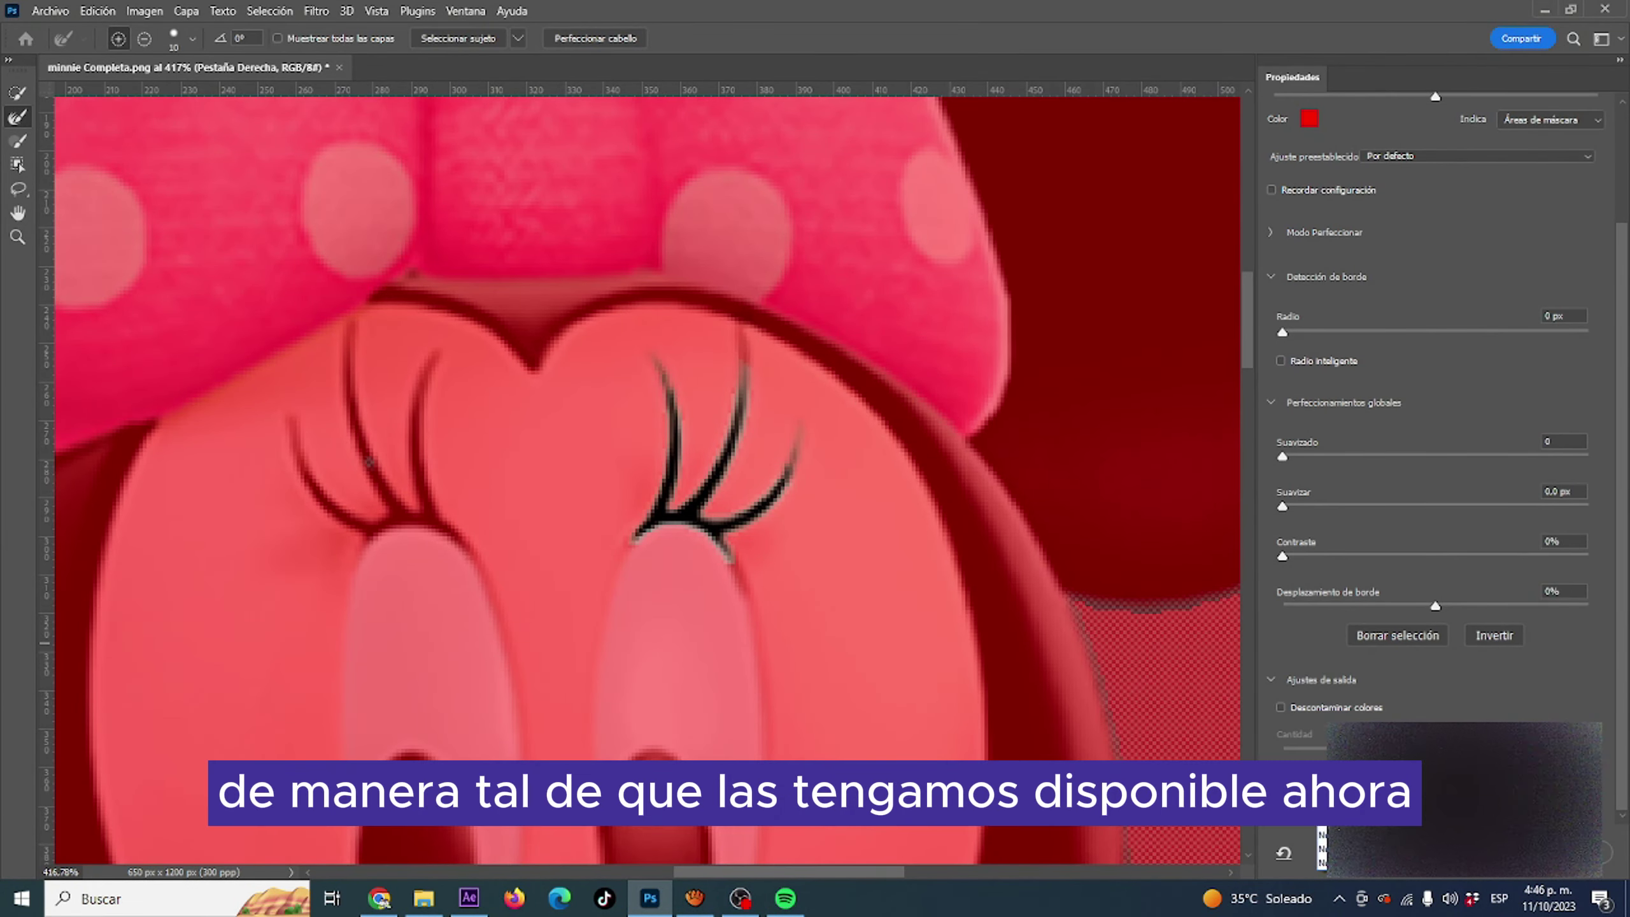
key(Return)
scroll(616, 450, down, 5)
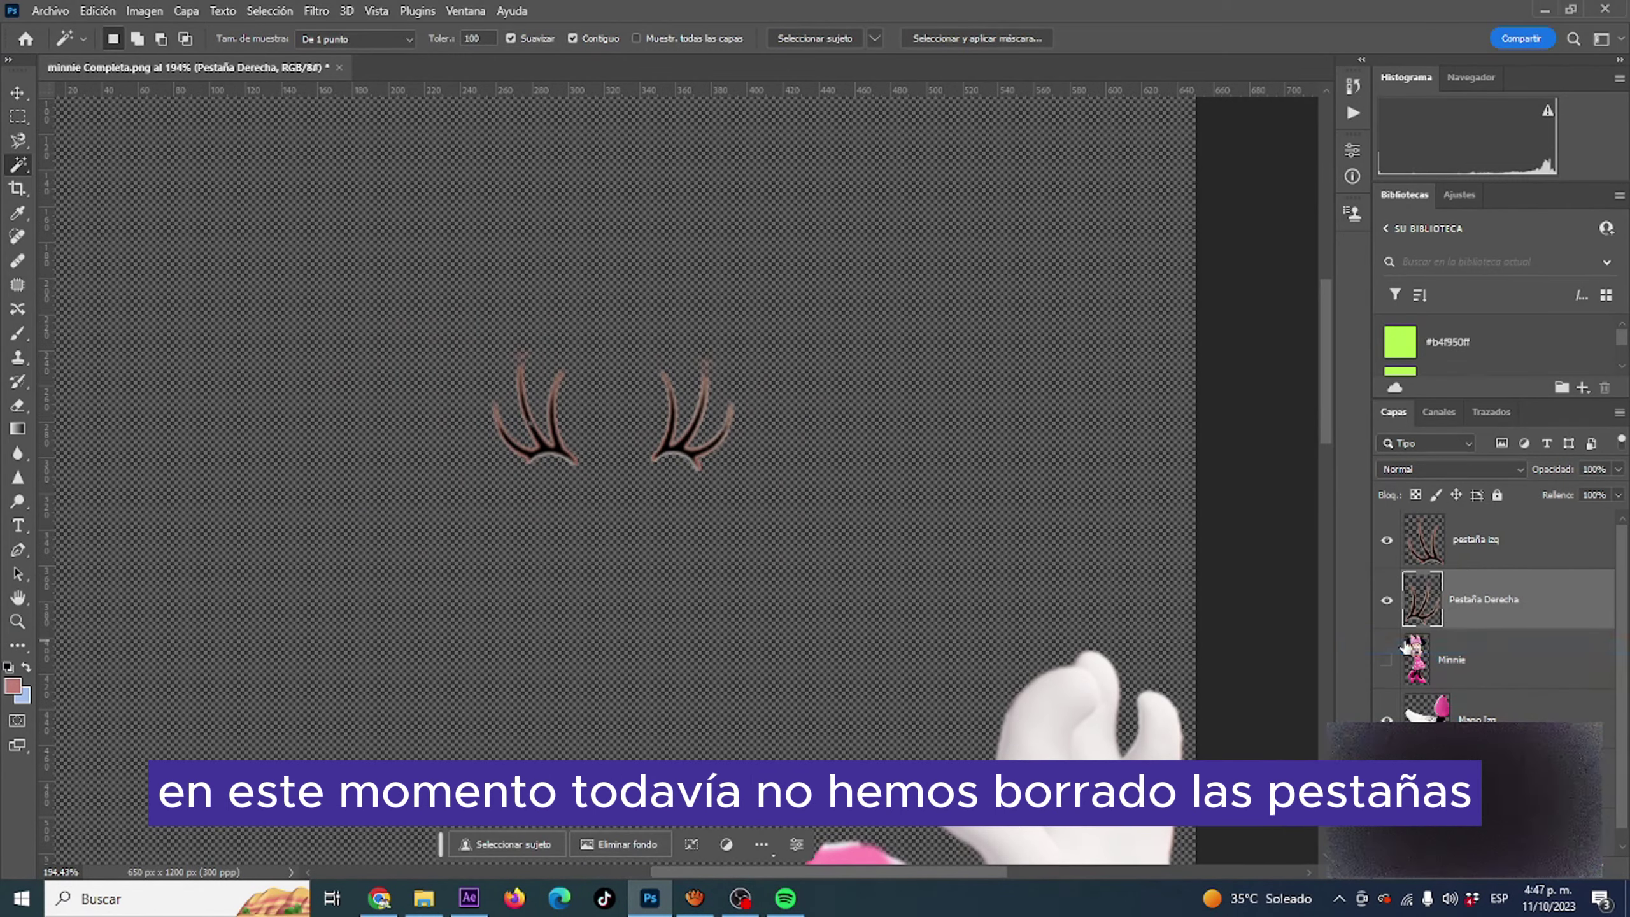
click(1389, 660)
scroll(519, 364, up, 3)
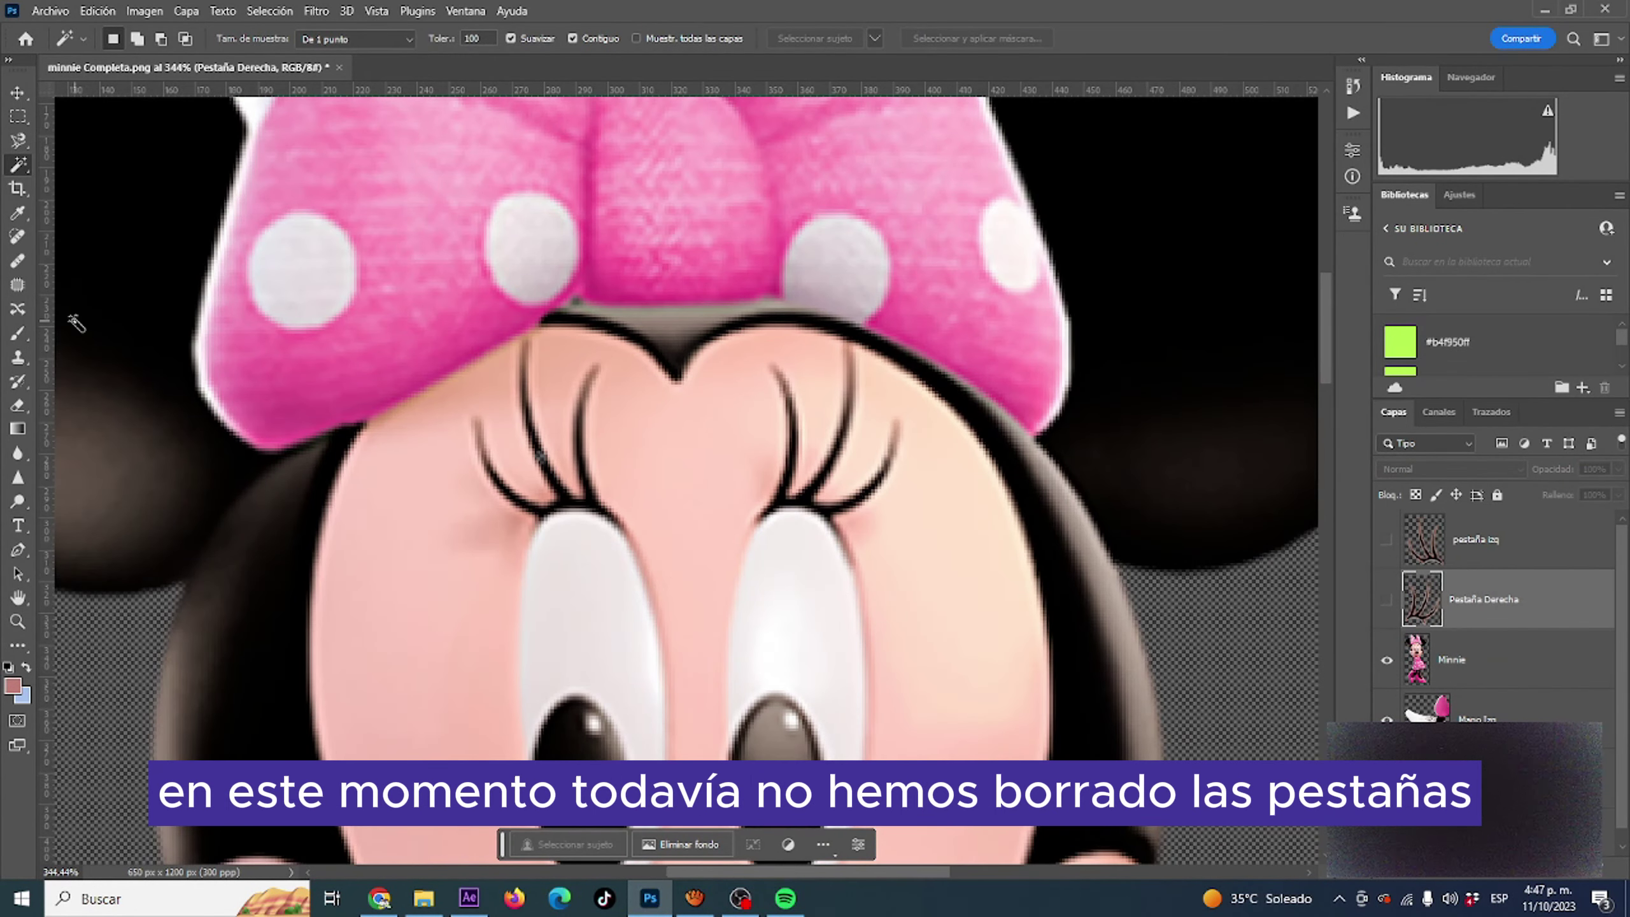
- On the Minnie layer, heal and patch over the left eyelashes with nearby skin
scroll(76, 322, down, 3)
scroll(129, 354, up, 2)
click(18, 236)
click(1476, 660)
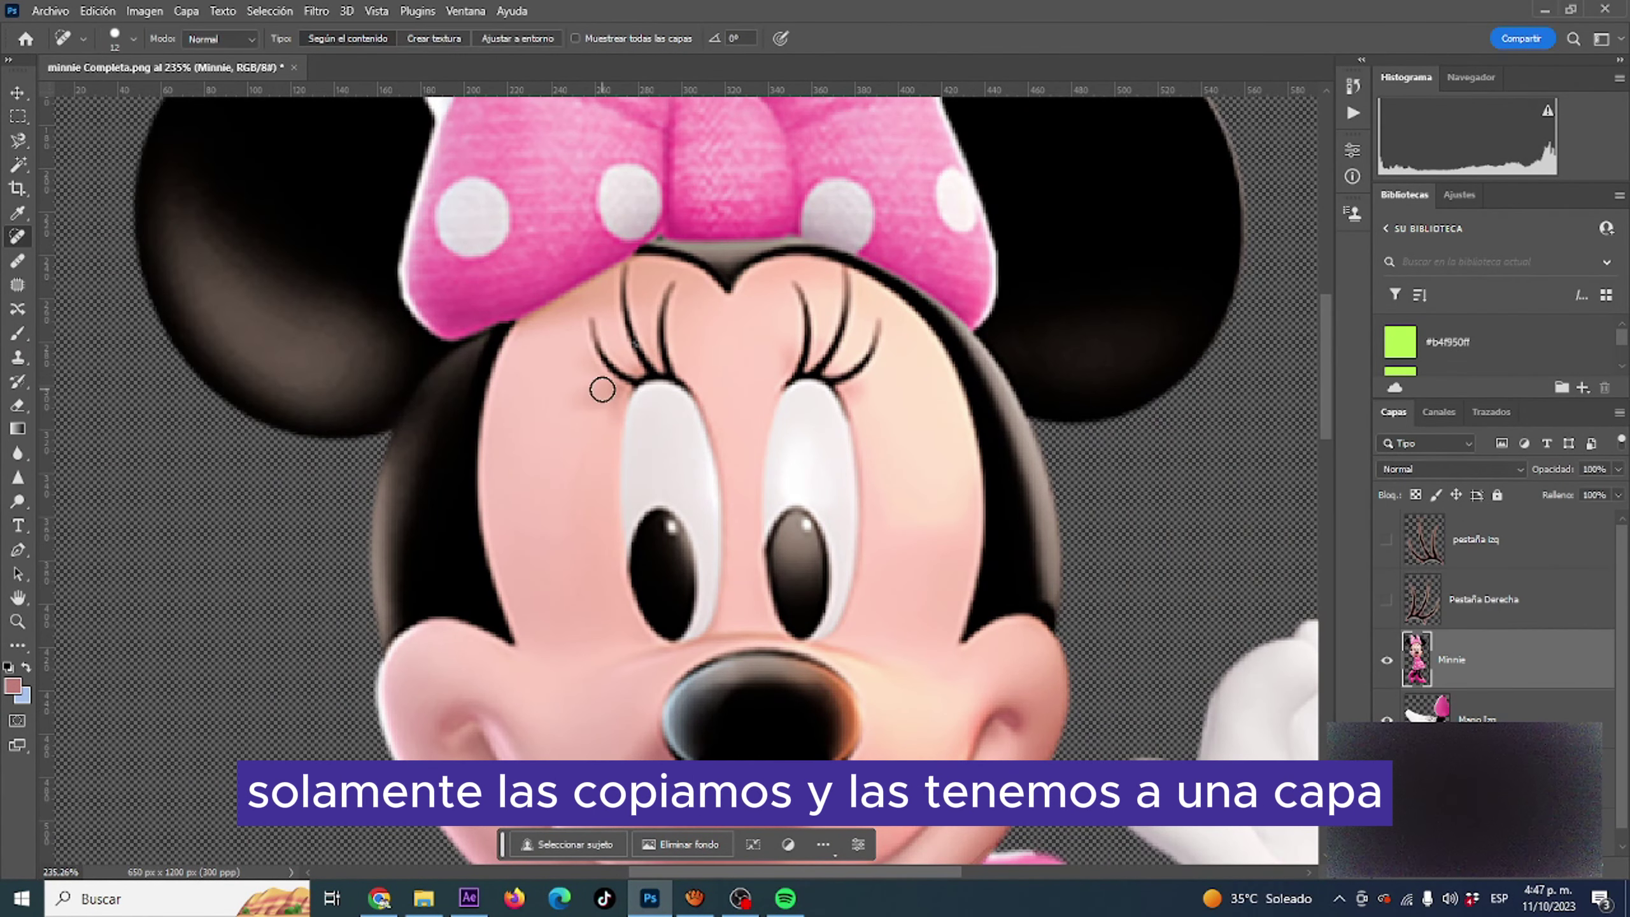
mouse_move(651, 391)
mouse_down()
mouse_move(680, 338)
mouse_move(671, 359)
mouse_up()
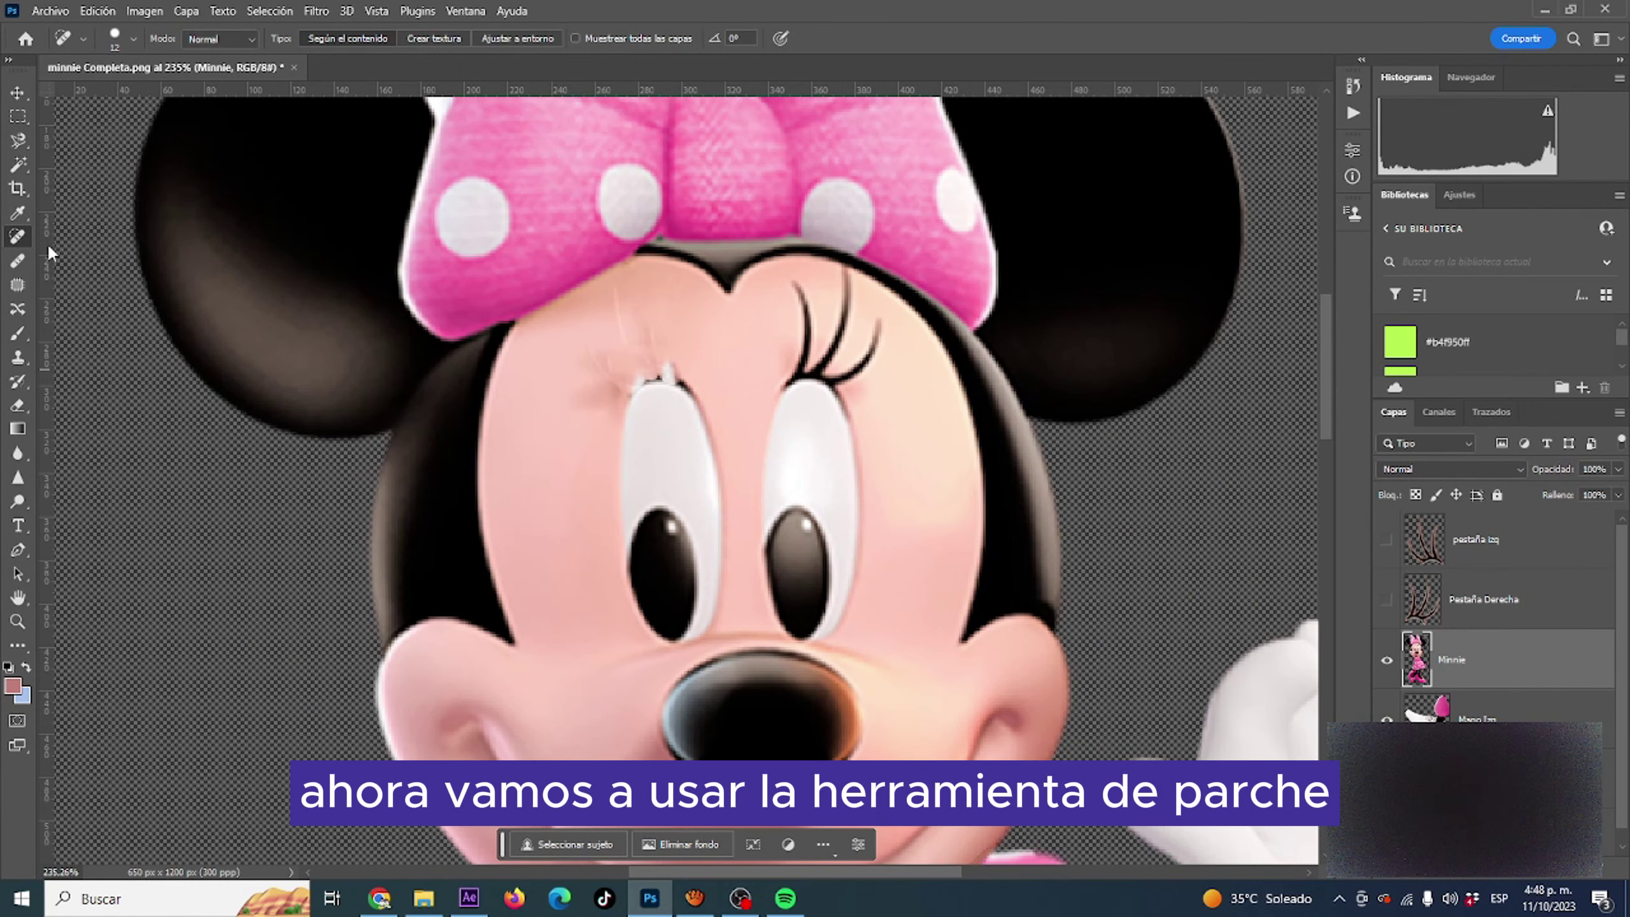
scroll(641, 398, up, 1)
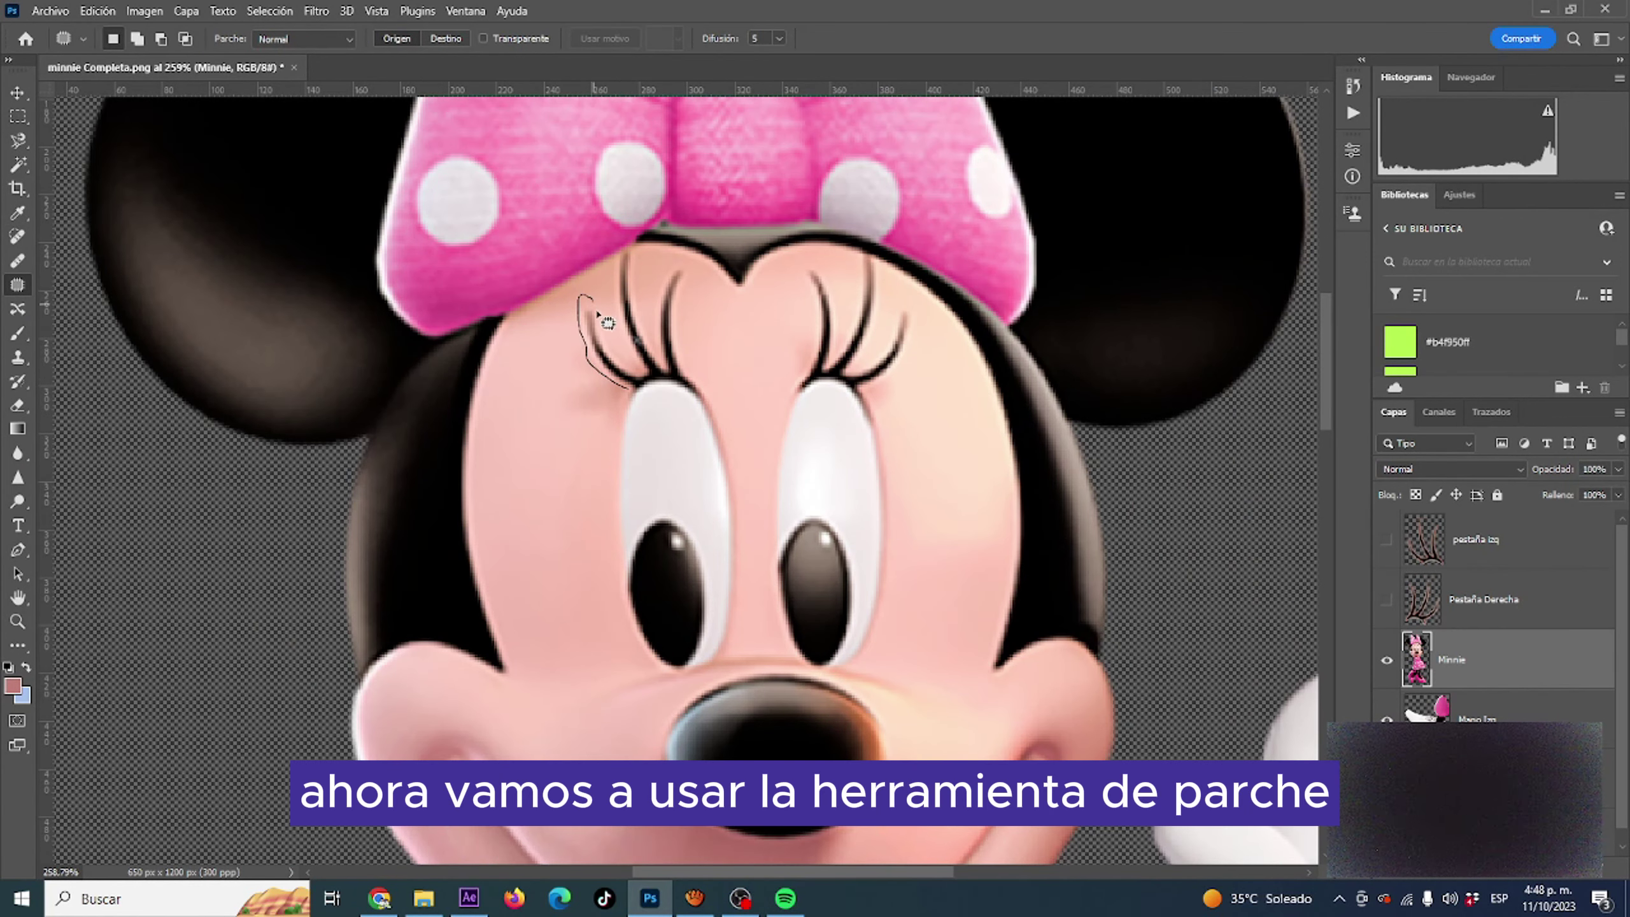
drag(598, 313, 690, 388)
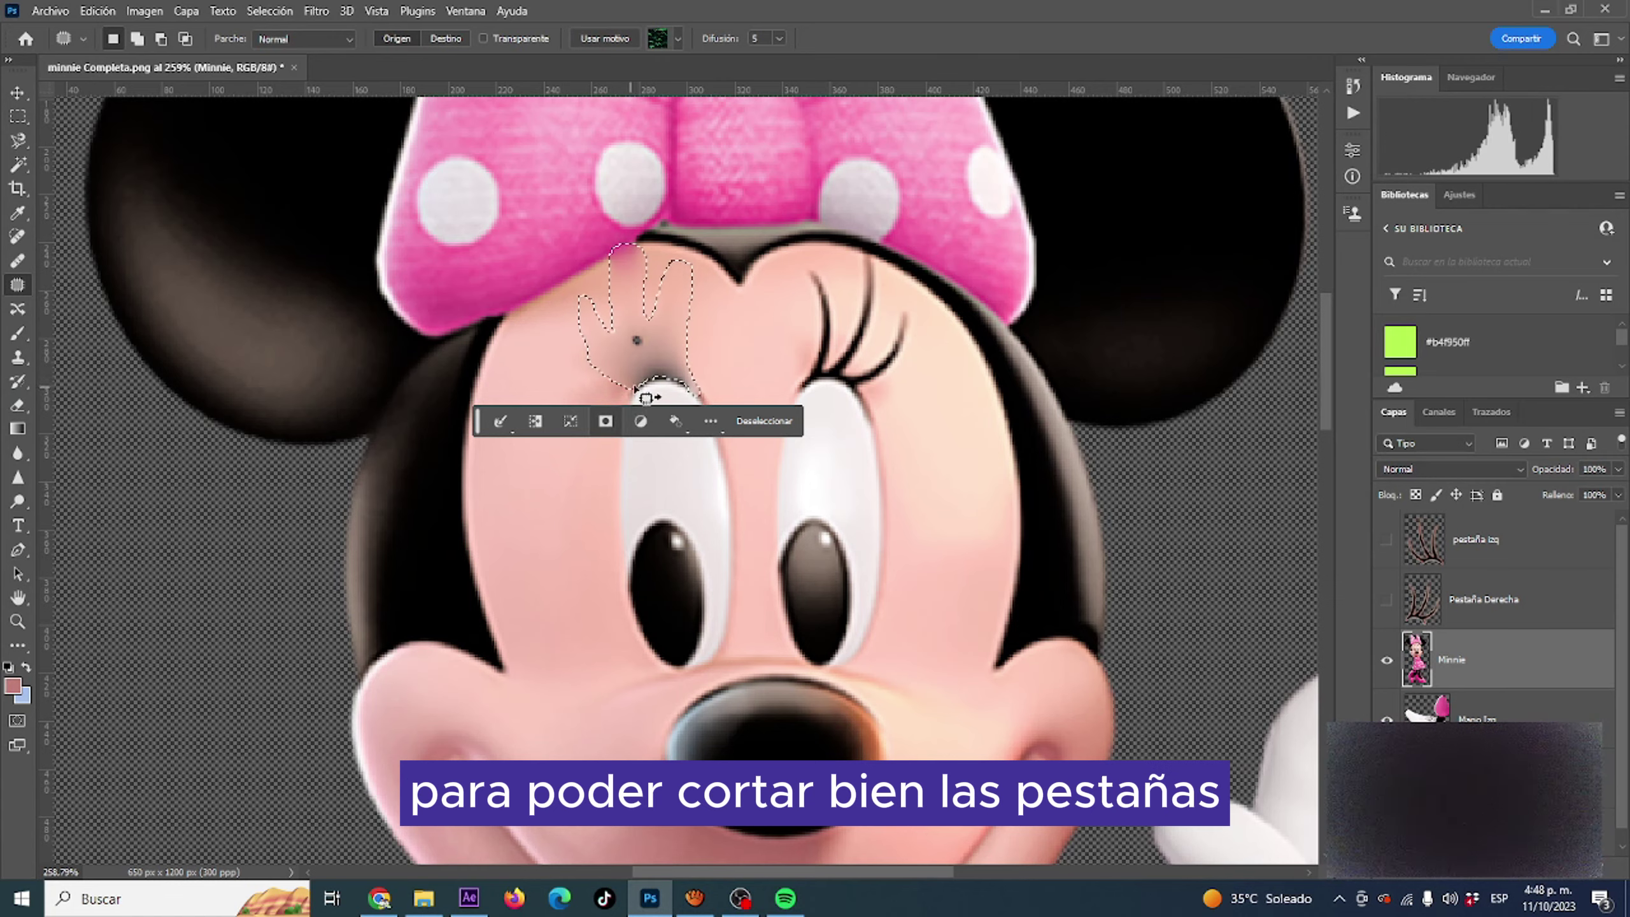
scroll(671, 373, up, 4)
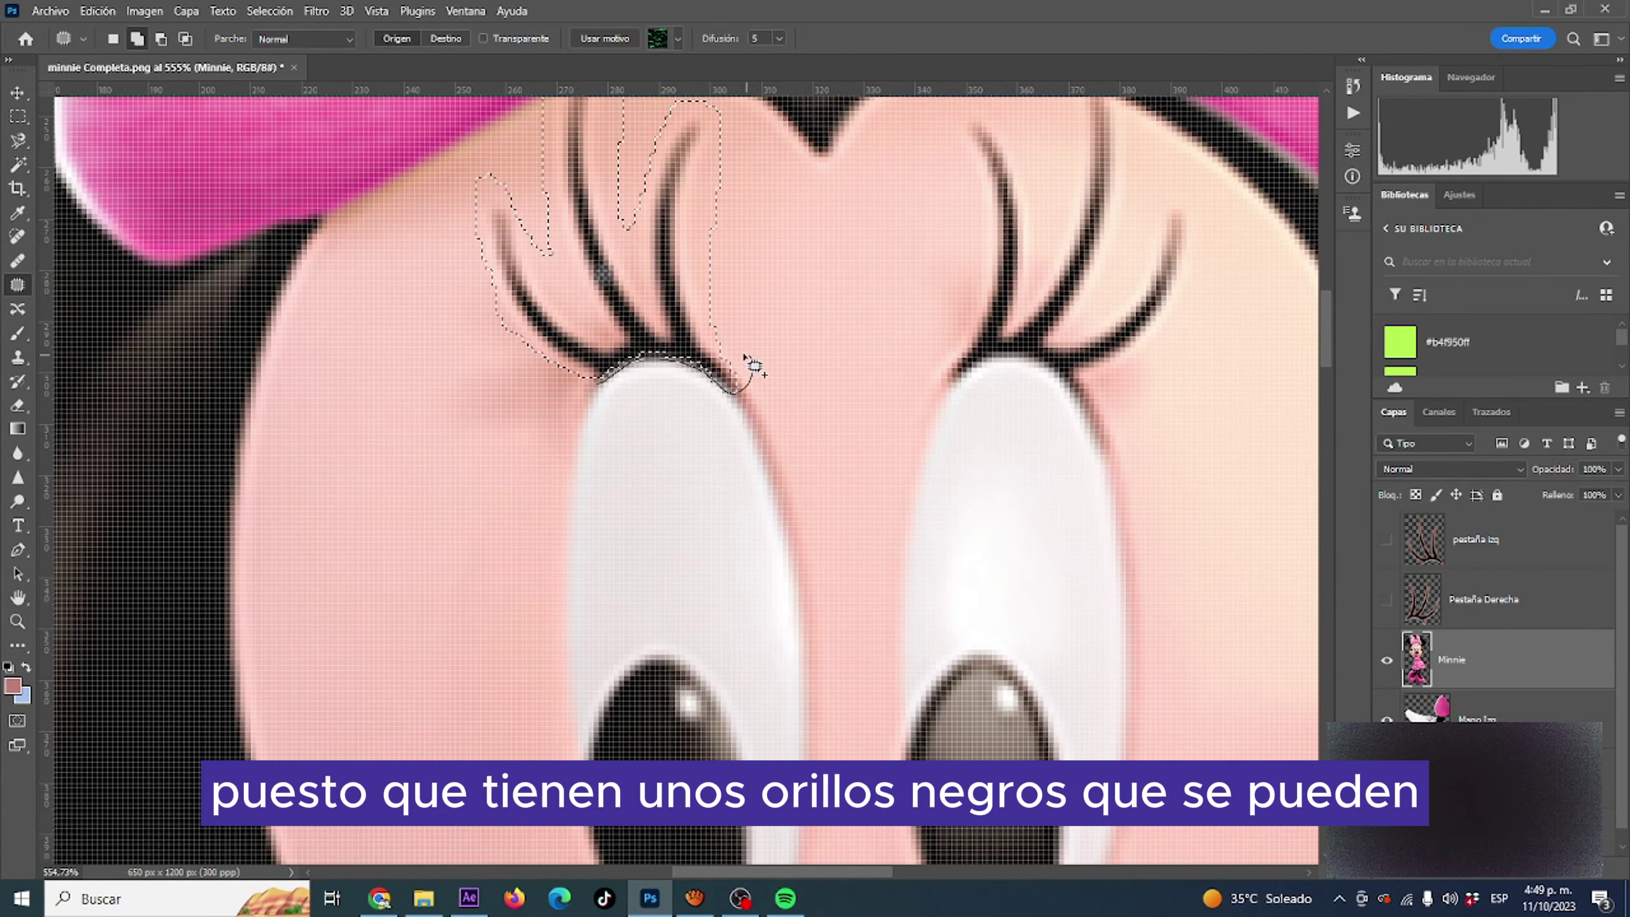
scroll(516, 455, down, 2)
drag(607, 327, 431, 568)
key(ctrl+z)
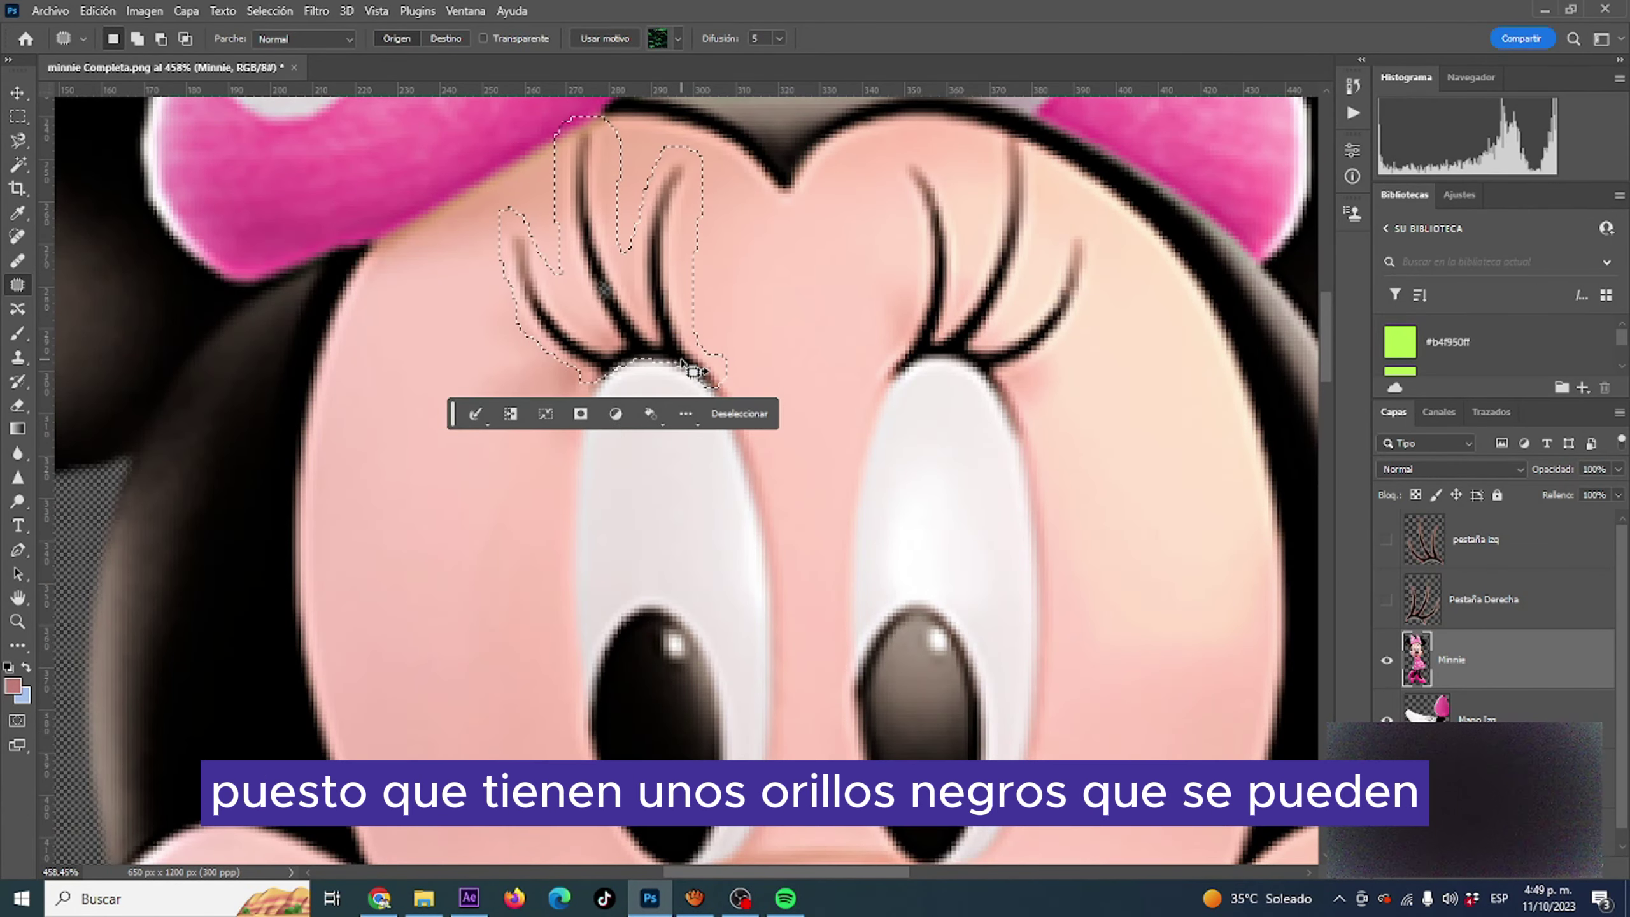
- Redo the left-eye patch along the eye's top edge and heal the forehead mark
scroll(697, 360, up, 2)
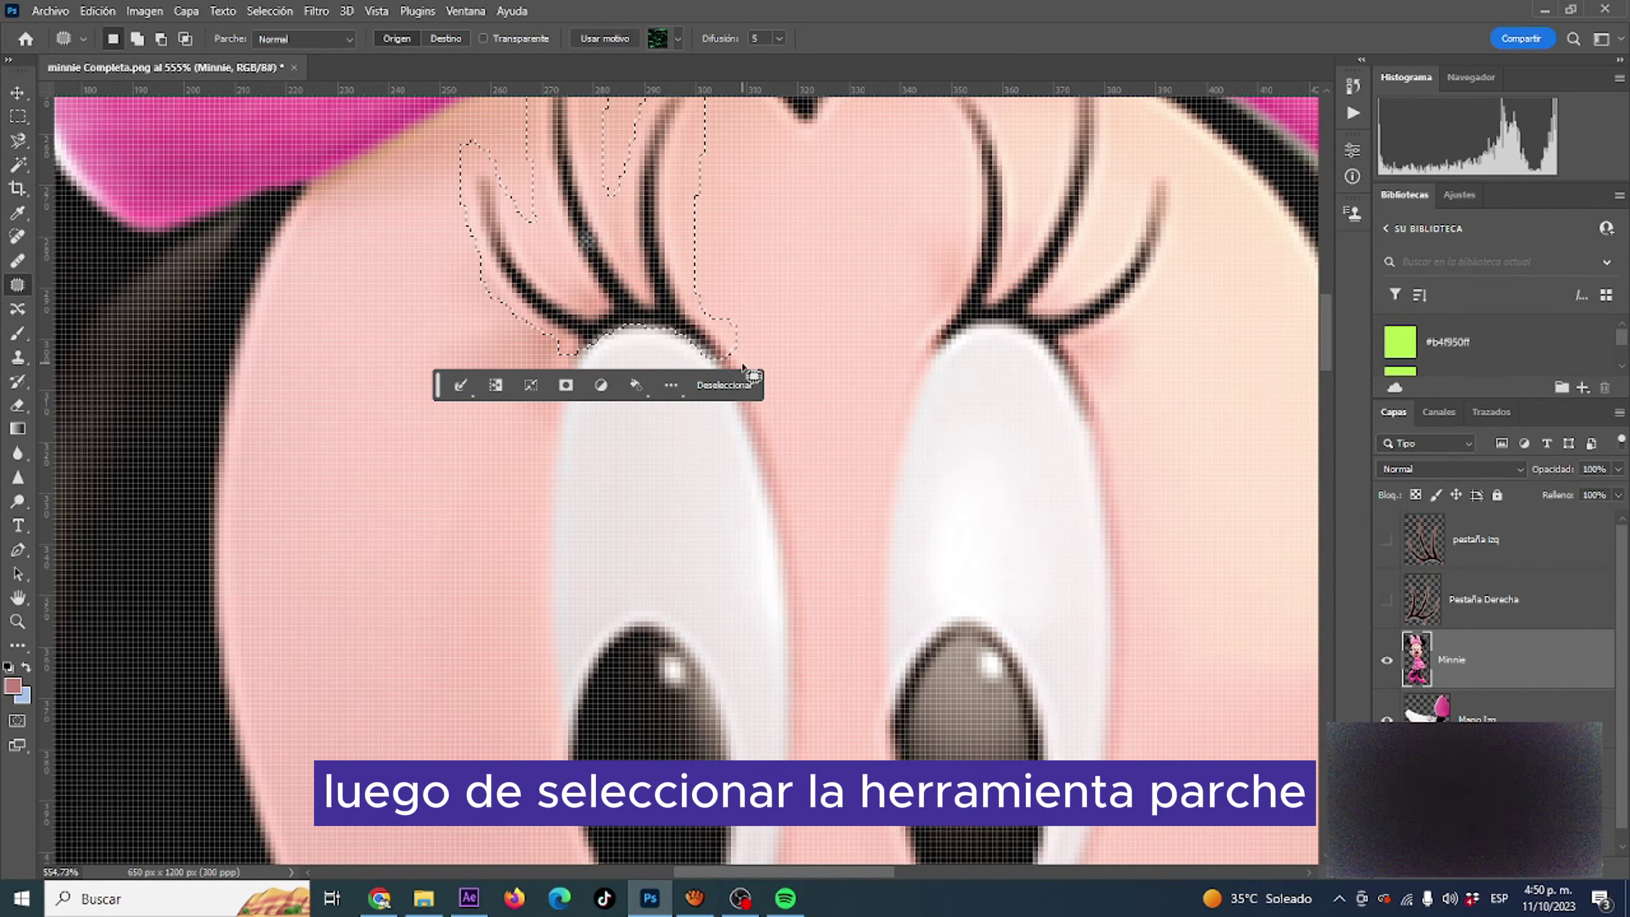
mouse_move(741, 361)
mouse_down()
mouse_move(601, 345)
mouse_move(390, 590)
mouse_up()
scroll(656, 264, down, 3)
key(v)
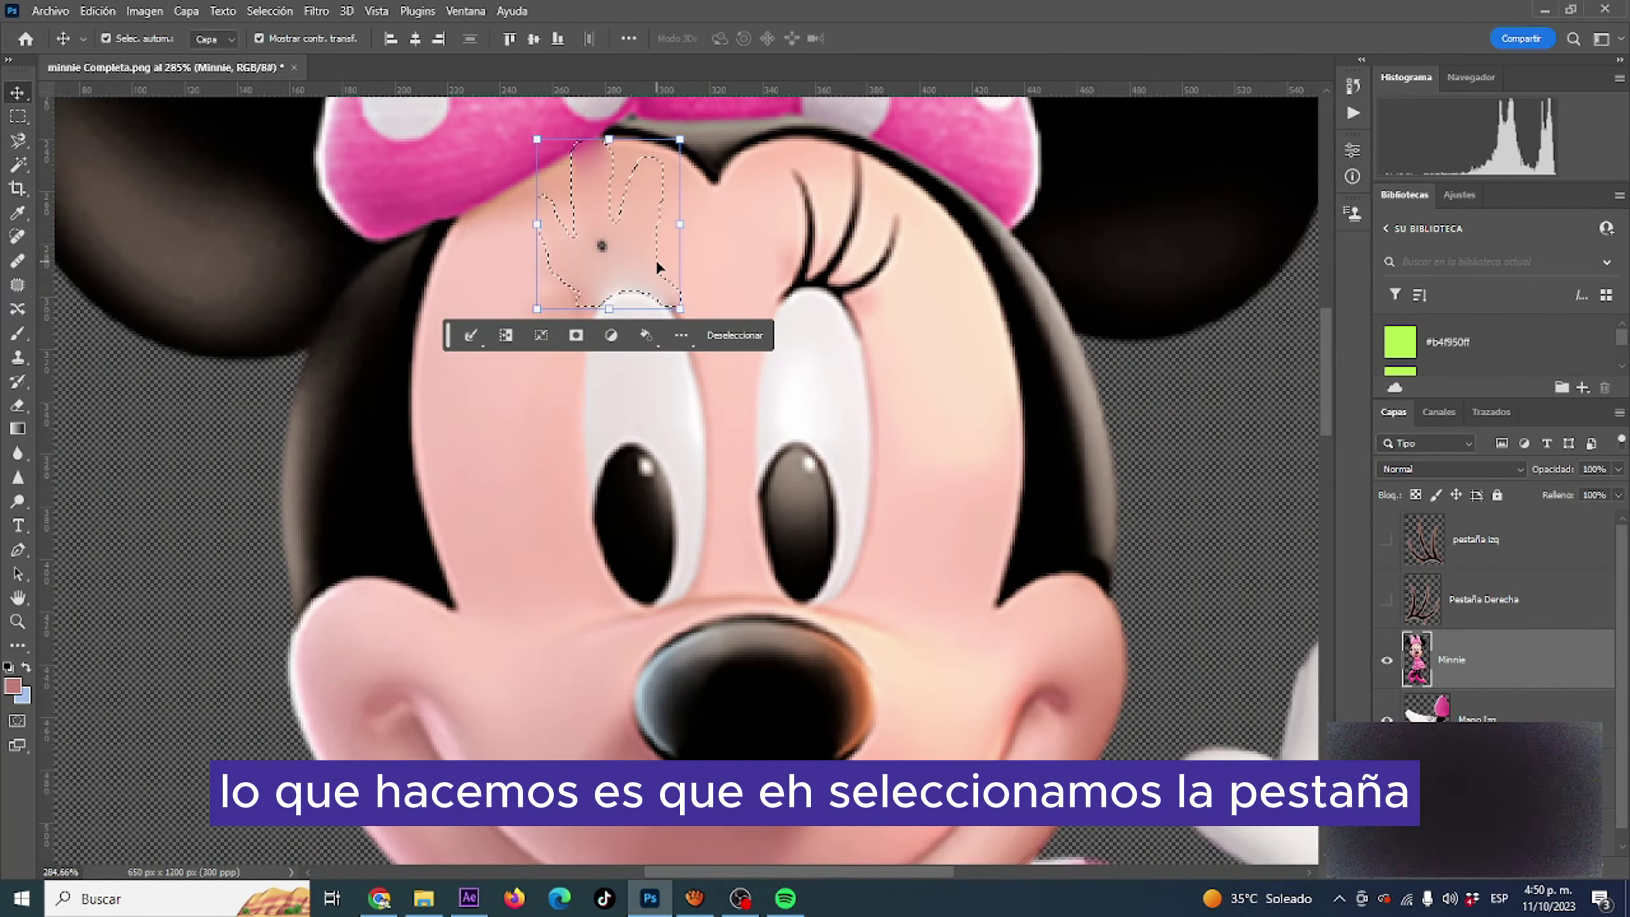
key(ctrl+d)
scroll(642, 385, down, 5)
scroll(642, 385, up, 4)
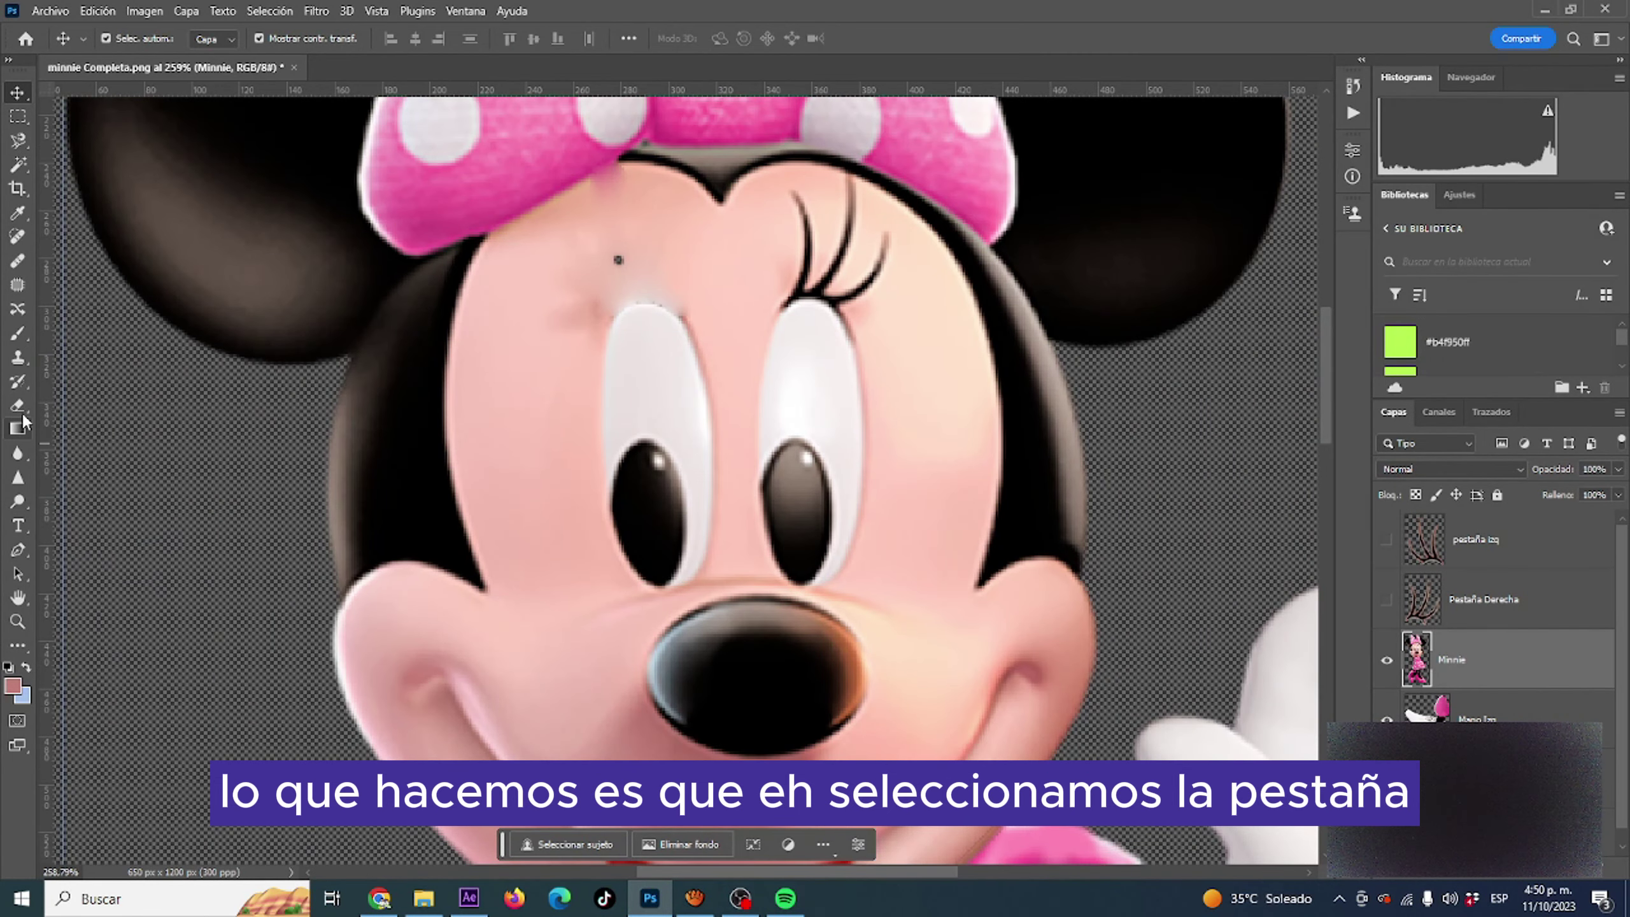
click(18, 238)
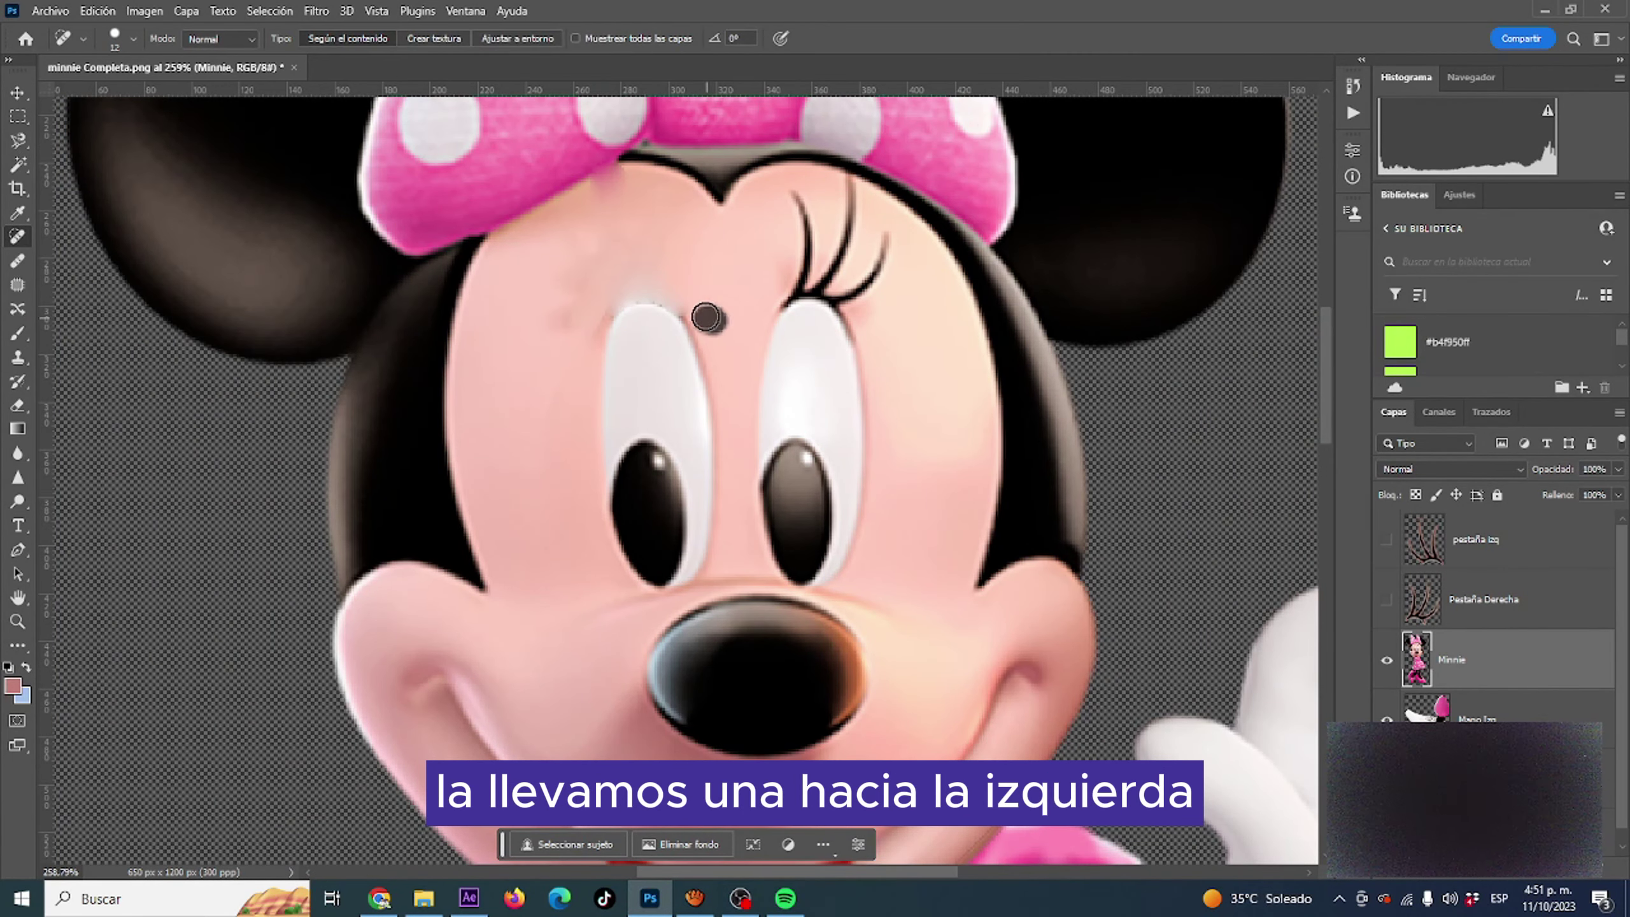
click(706, 317)
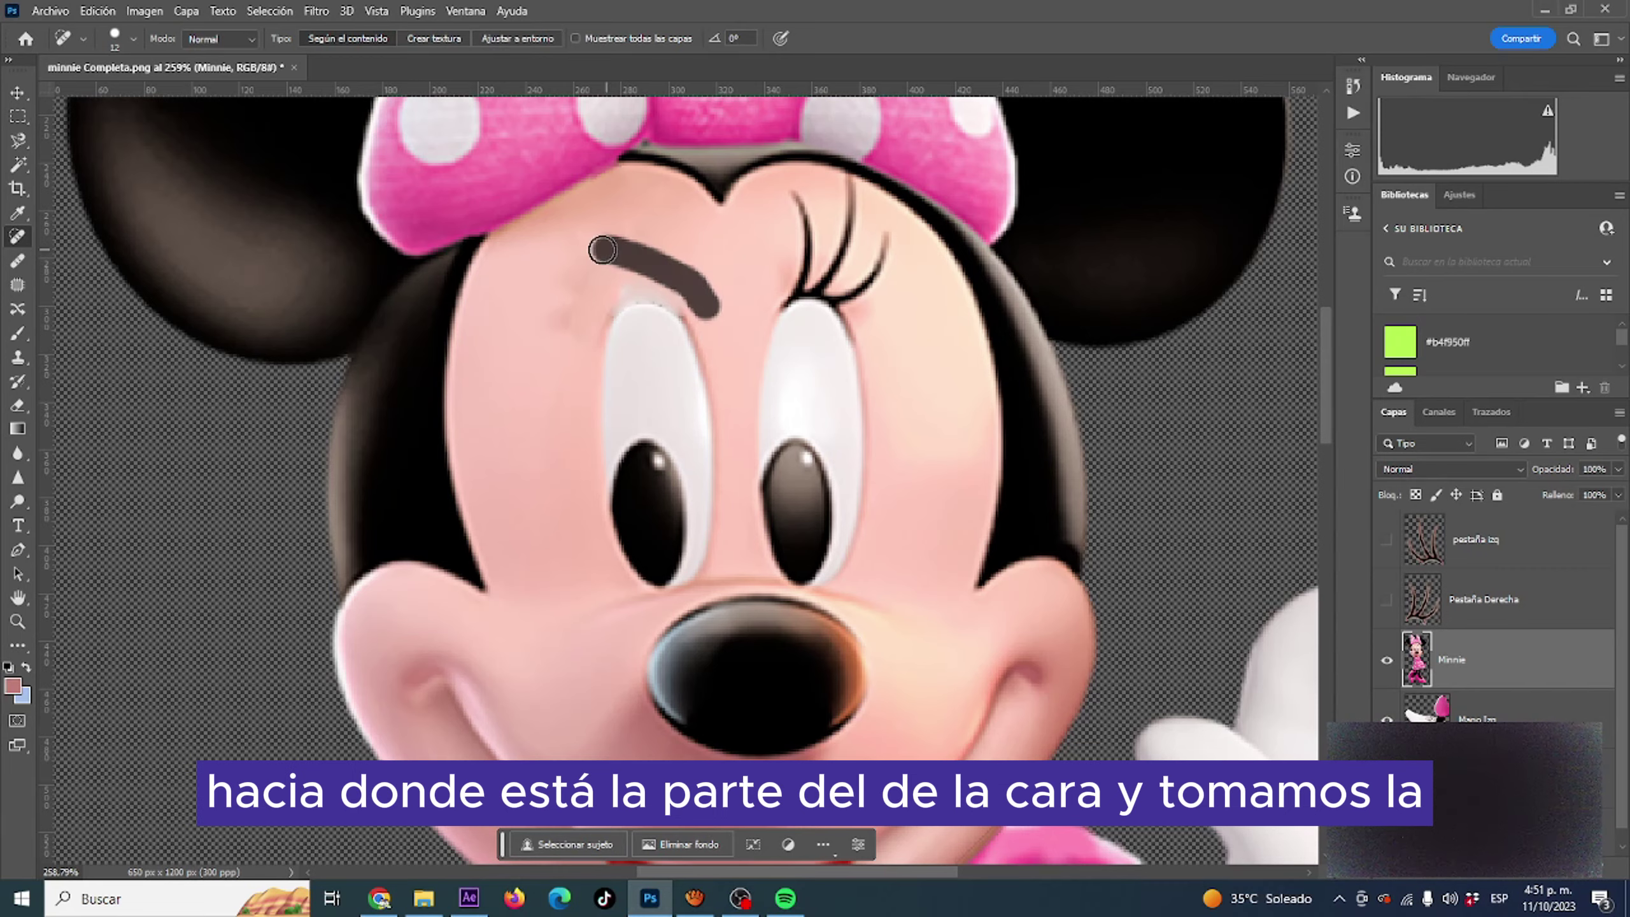
scroll(601, 250, down, 3)
scroll(534, 364, up, 3)
- Patch out the eyelashes above the other eye and touch up with spot healing
key(shift+j)
scroll(582, 364, up, 2)
mouse_move(590, 330)
mouse_down()
mouse_move(632, 301)
mouse_move(705, 149)
mouse_up()
drag(640, 333, 609, 347)
scroll(609, 347, down, 3)
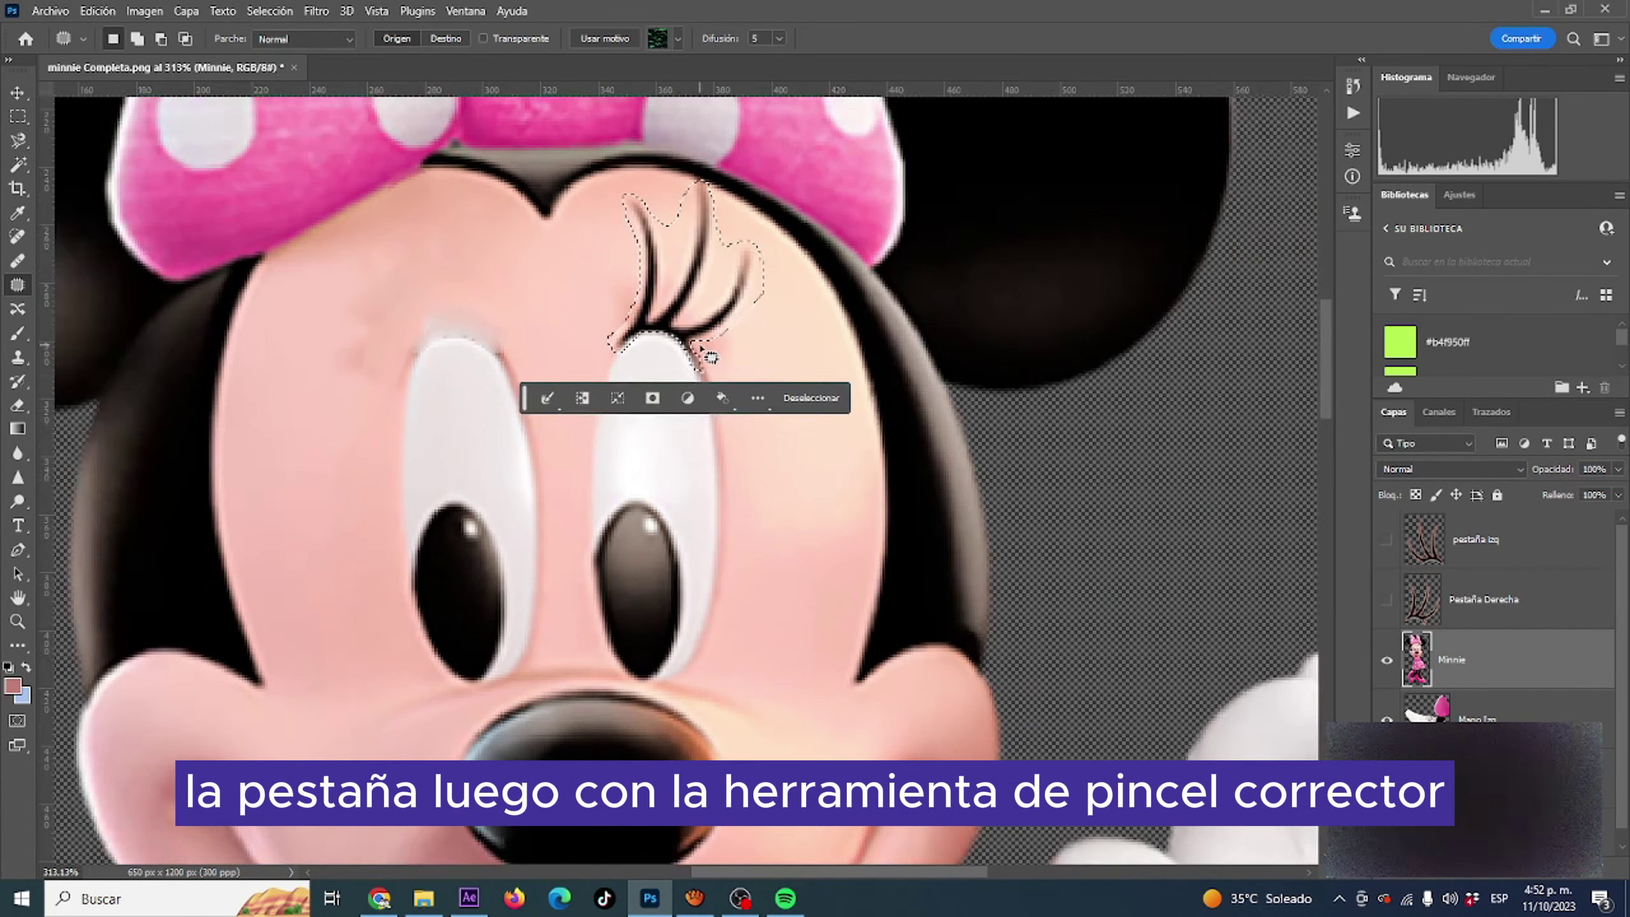
scroll(784, 519, up, 3)
key(ctrl+d)
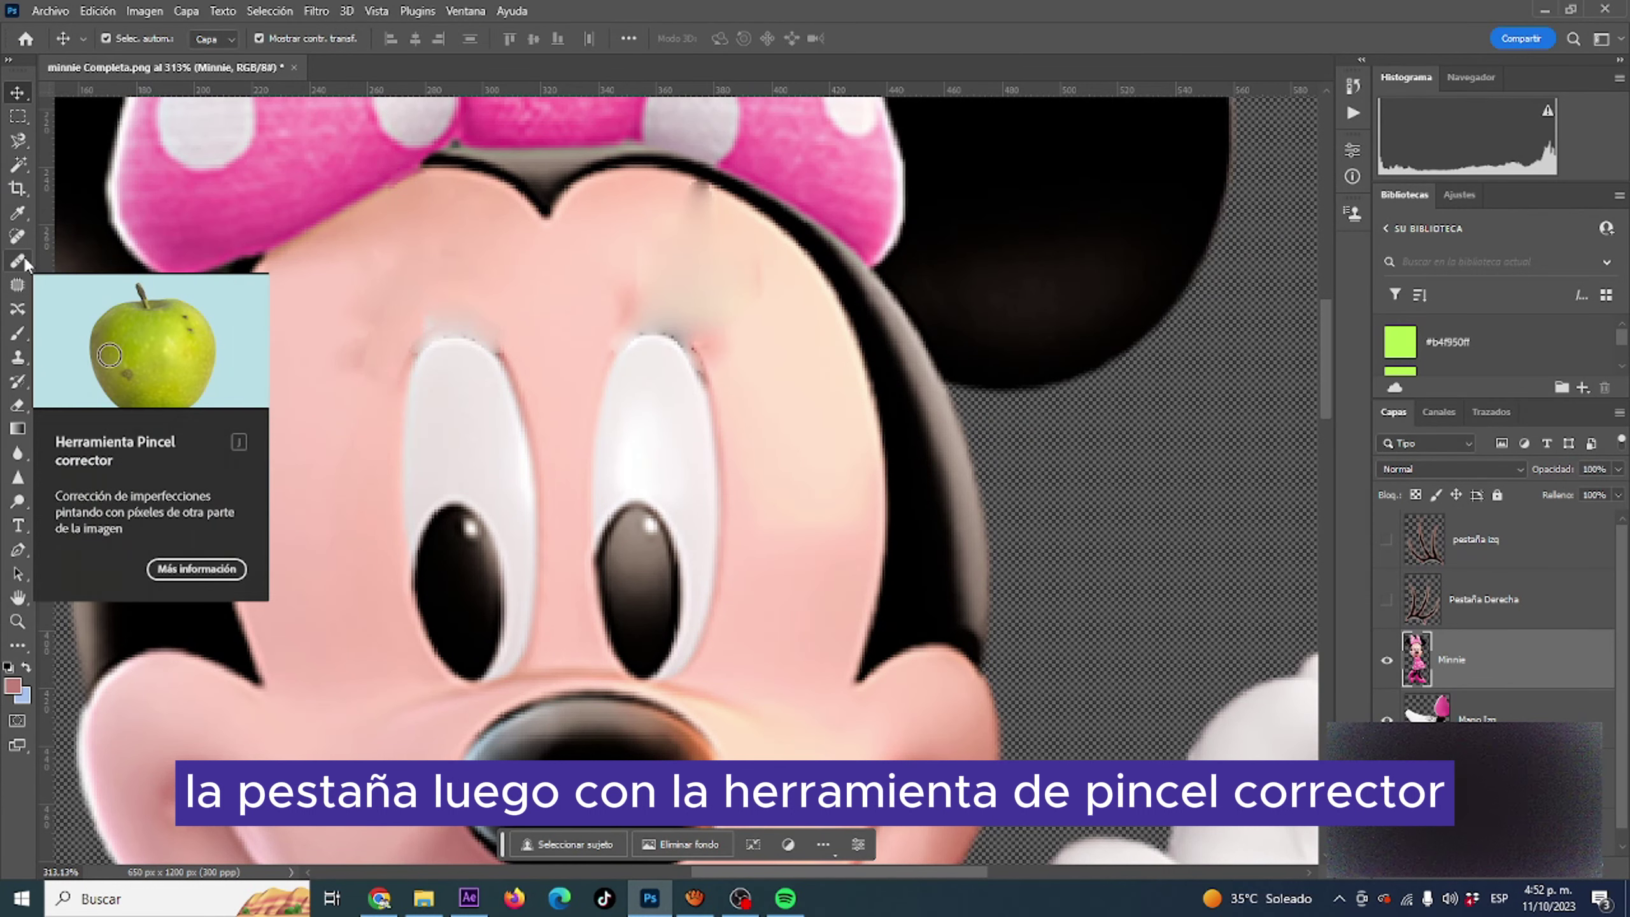
click(18, 236)
right_click(514, 270)
key(Escape)
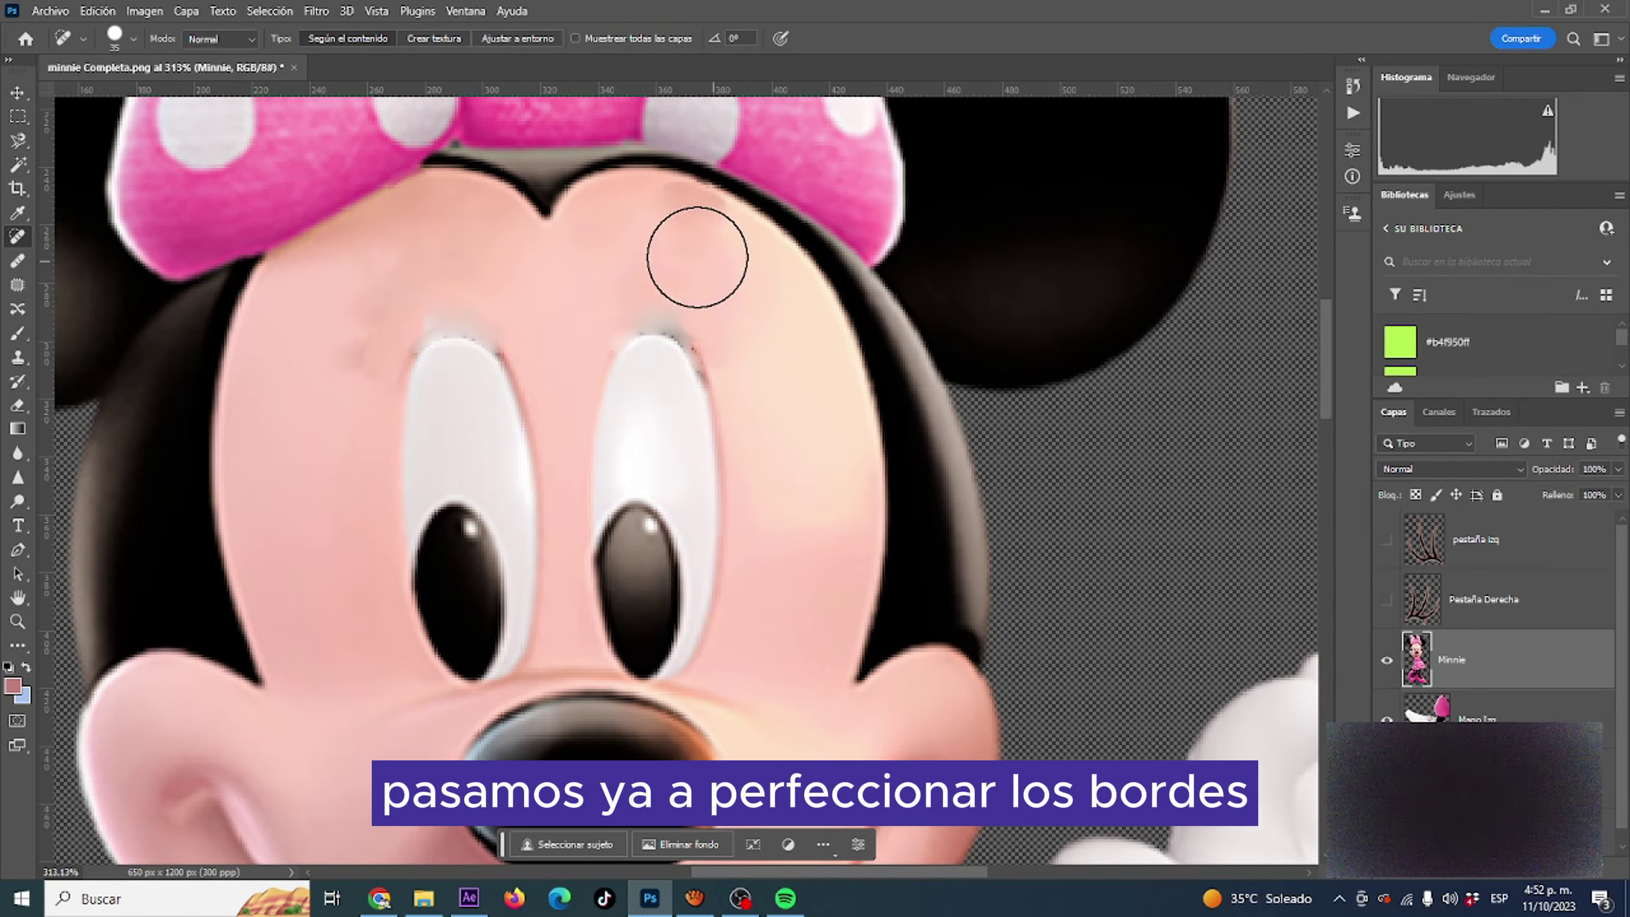
key(ctrl+0)
- Show Pestaña Derecha and draw pink ellipses over both eyes, plus a stray one beside the face
click(1387, 599)
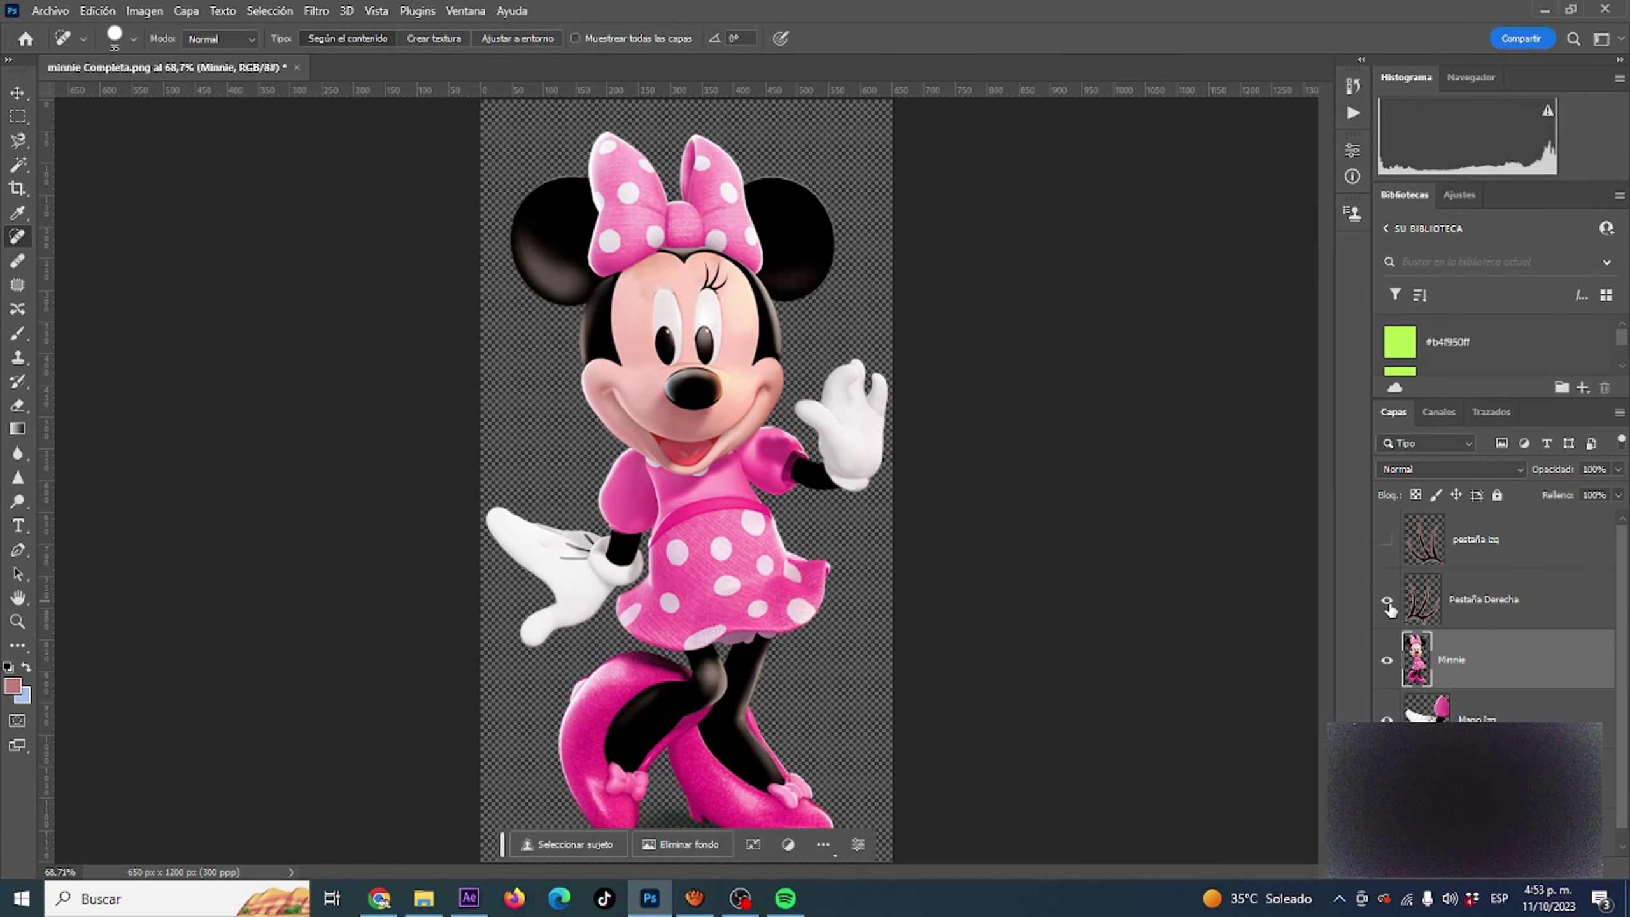
key(ctrl+plus)
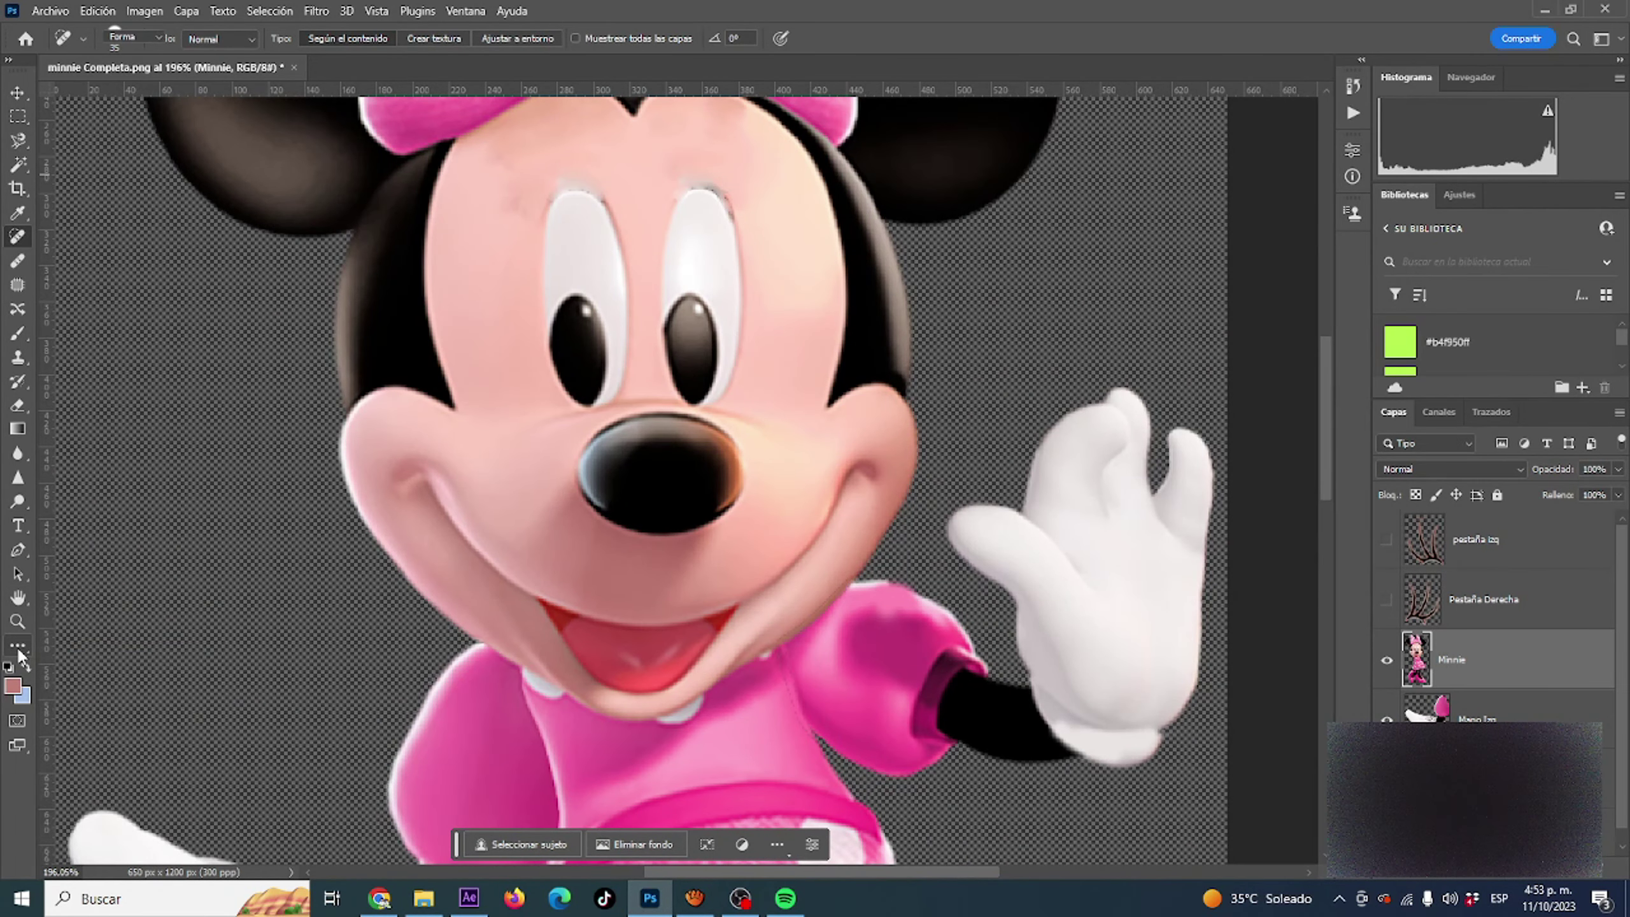
click(18, 647)
drag(679, 187, 744, 406)
click(226, 37)
drag(247, 407, 344, 639)
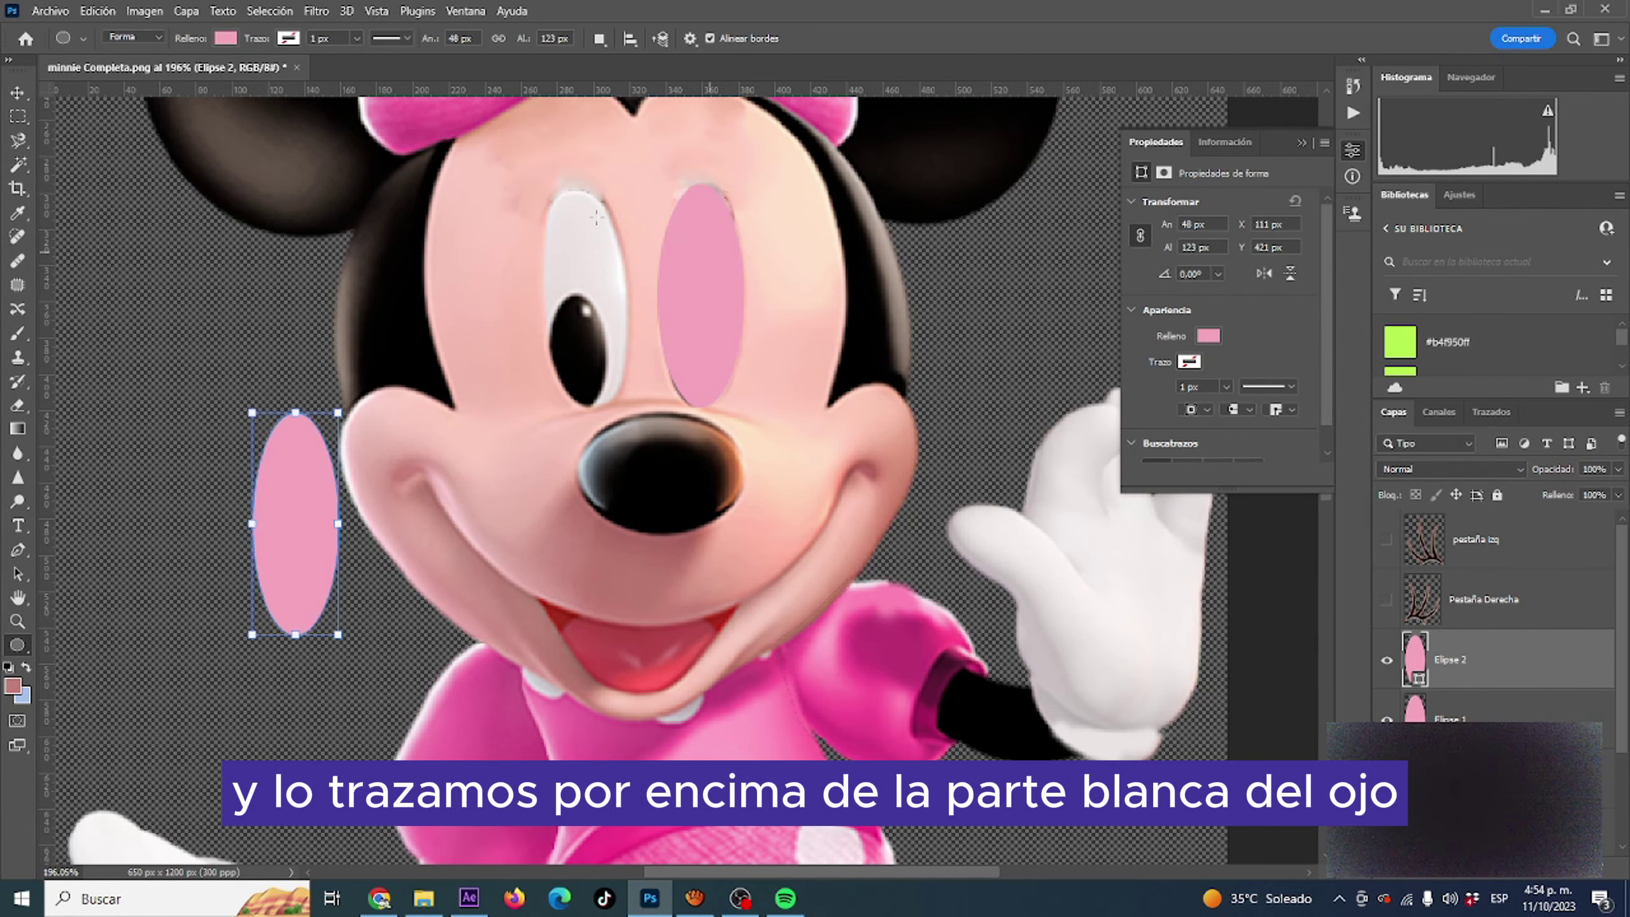
scroll(544, 200, up, 1)
drag(544, 199, 647, 427)
- Nudge the left-eye ellipse slightly left and open Layer Style for Elipse 3
key(ctrl+t)
drag(593, 352, 585, 352)
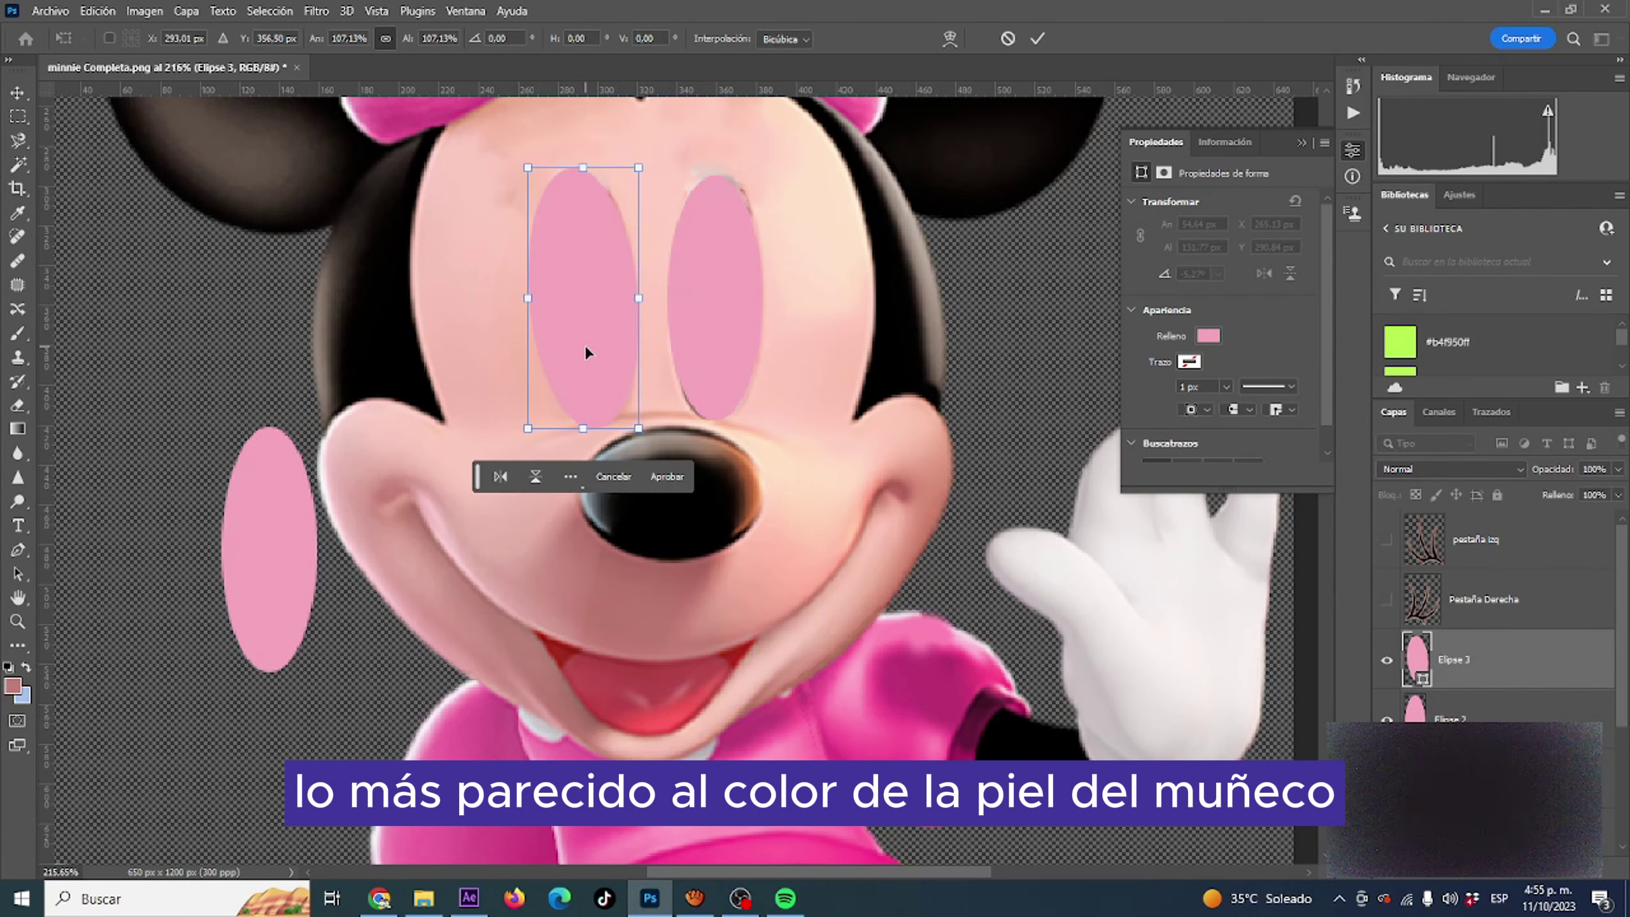
key(Return)
click(1416, 558)
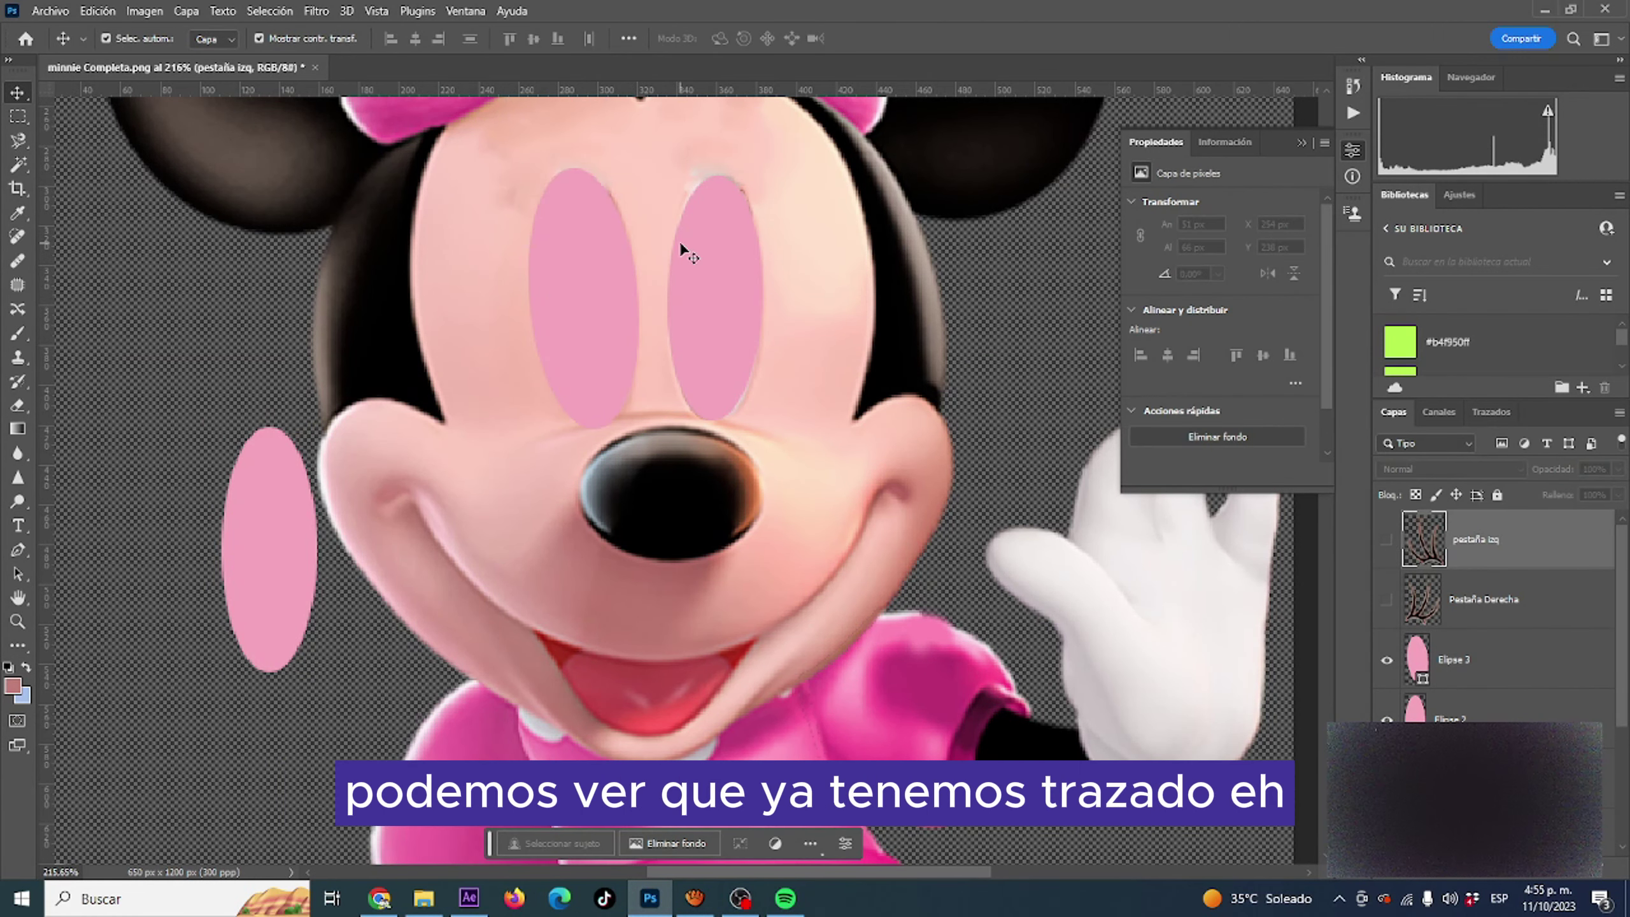
click(1442, 643)
double_click(1599, 668)
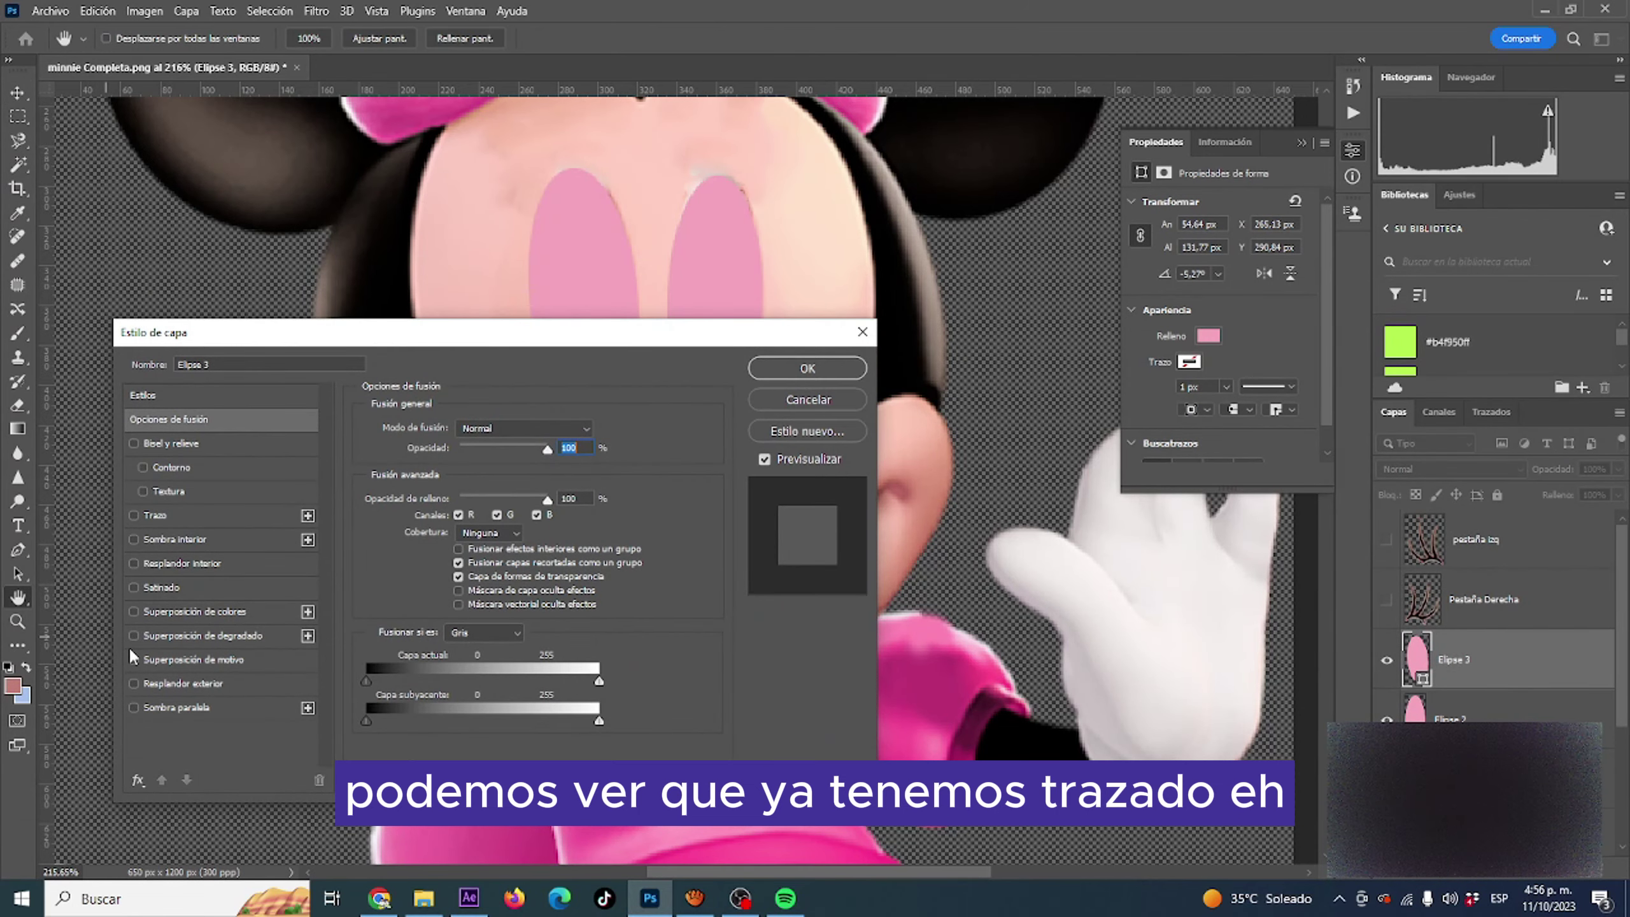
- Give Elipse 3 a Gradient Overlay at 270° angle and a Drop Shadow
click(134, 634)
drag(582, 333, 615, 417)
drag(579, 532, 577, 534)
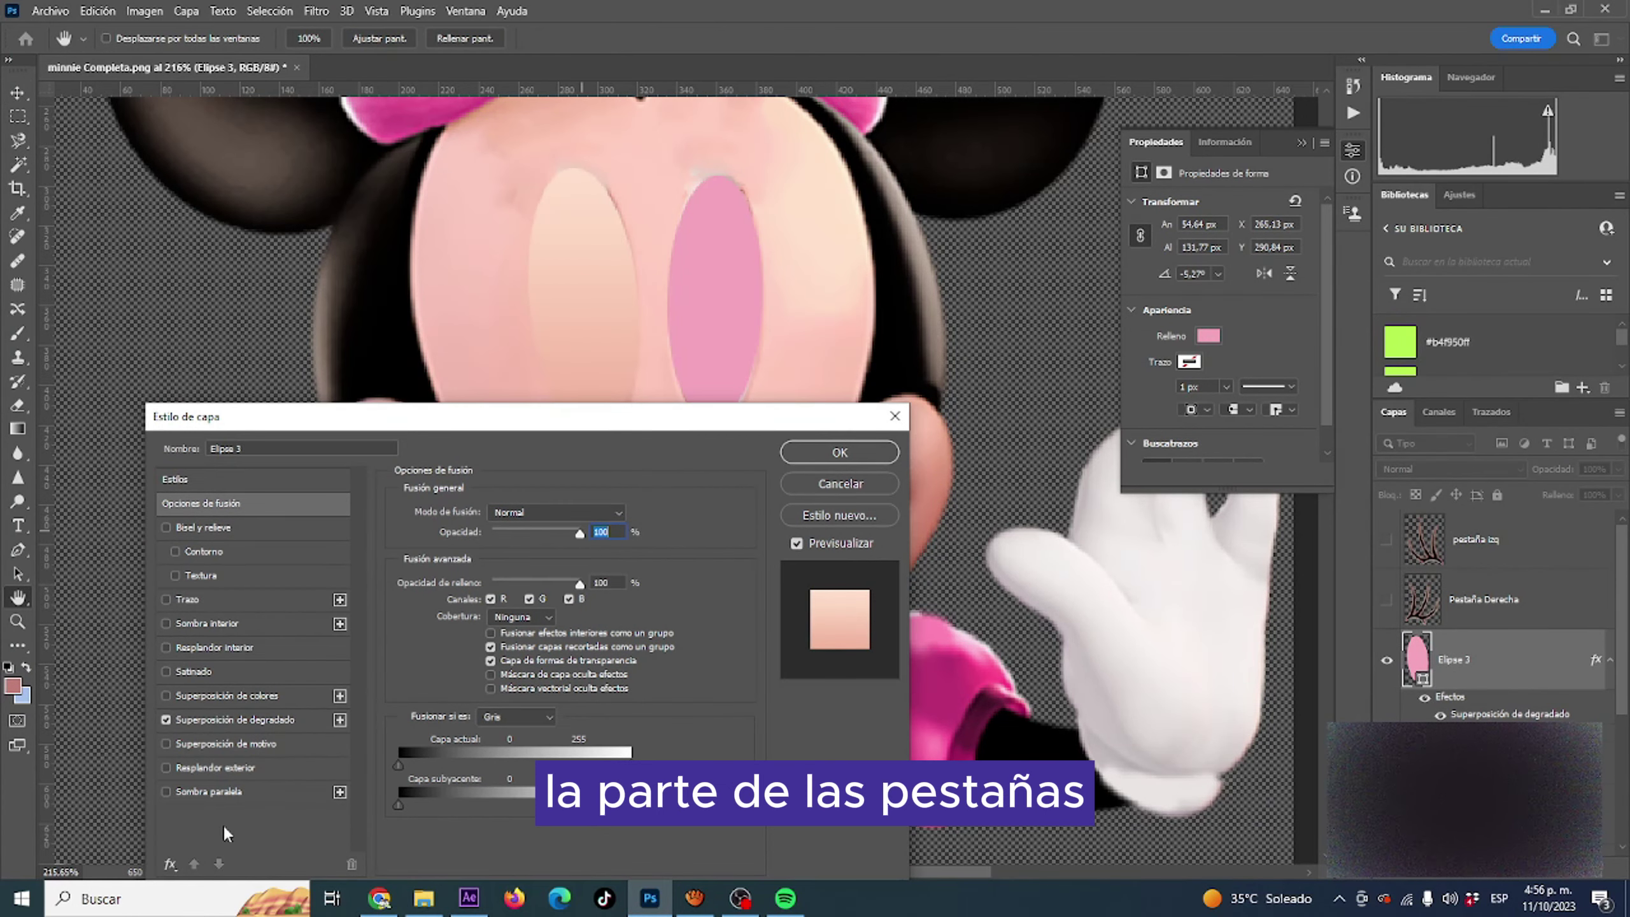
click(165, 792)
drag(603, 417, 622, 412)
click(254, 713)
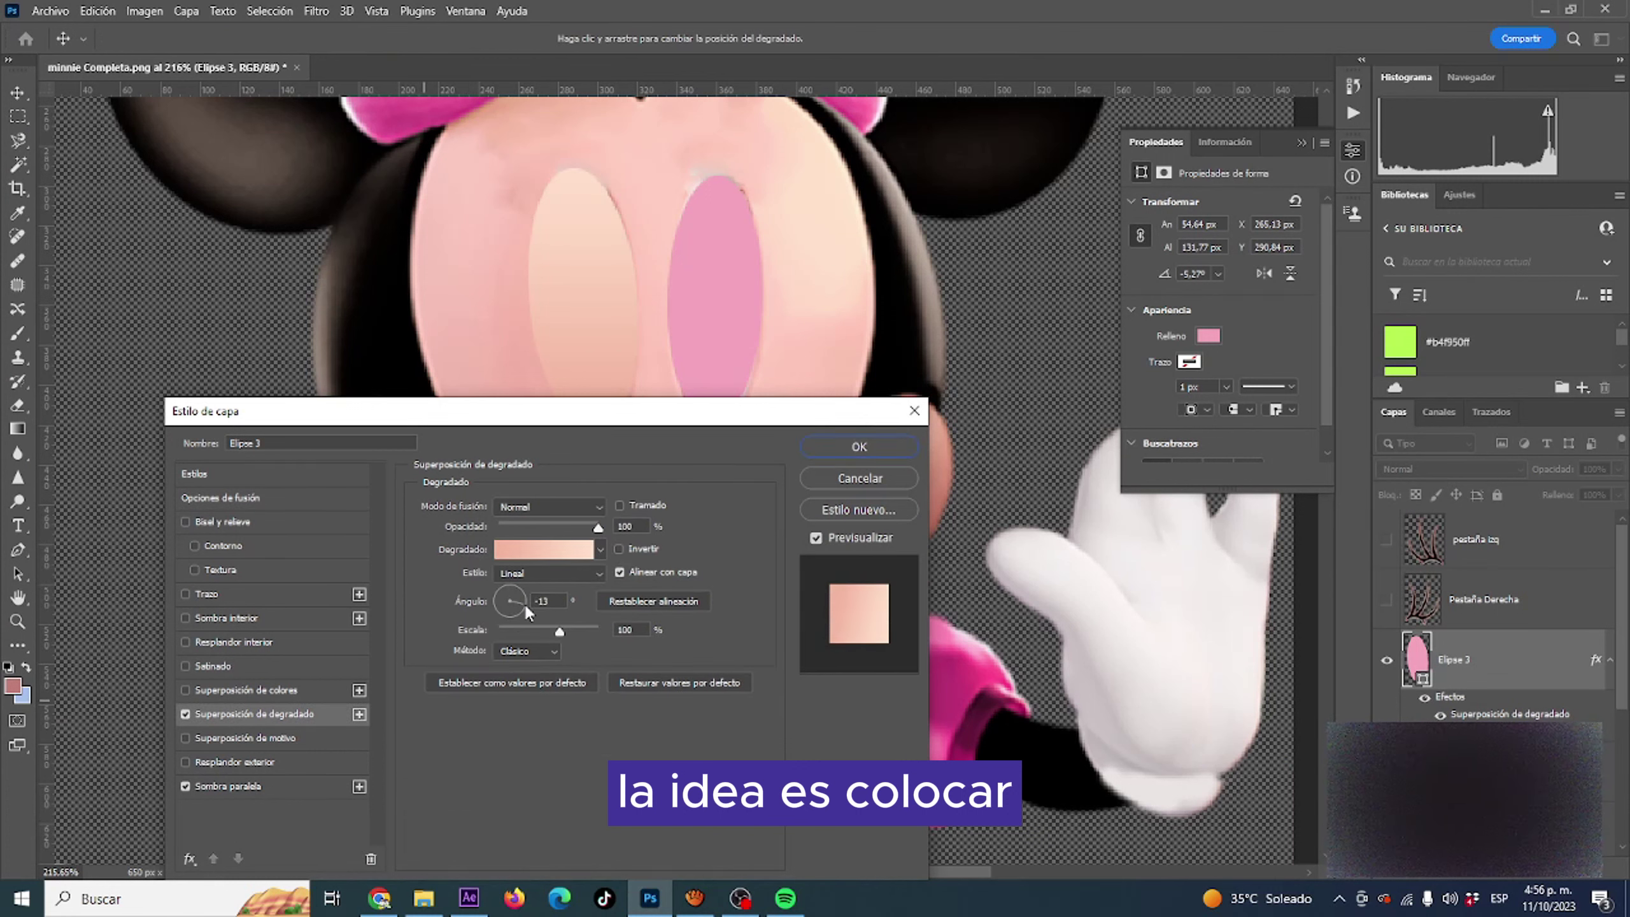
double_click(543, 601)
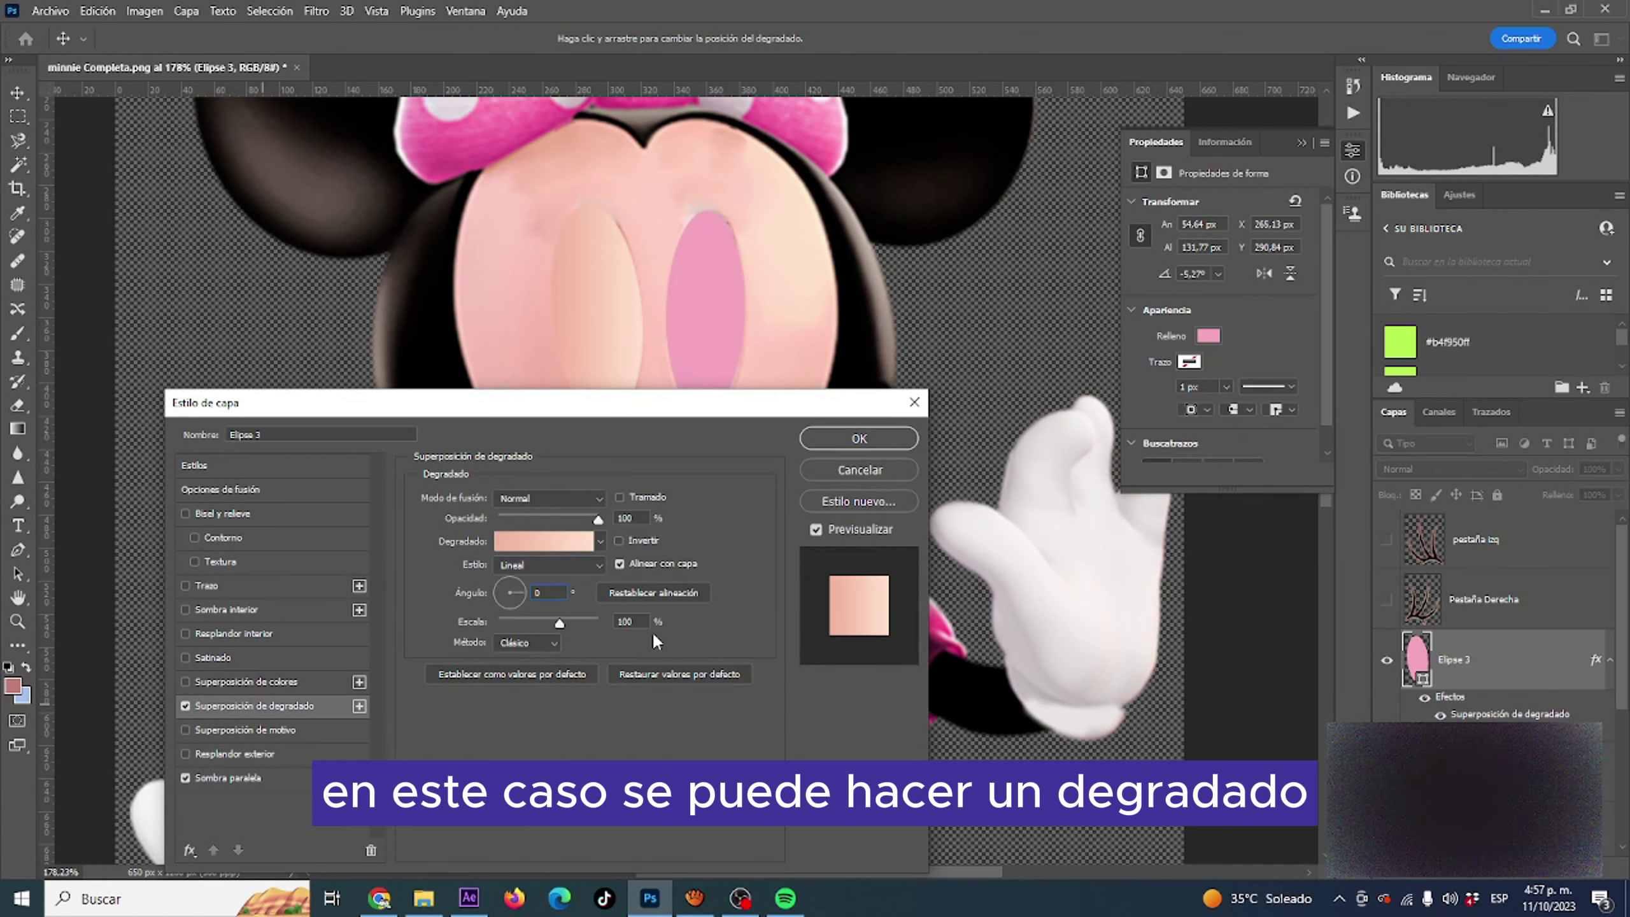
text(270)
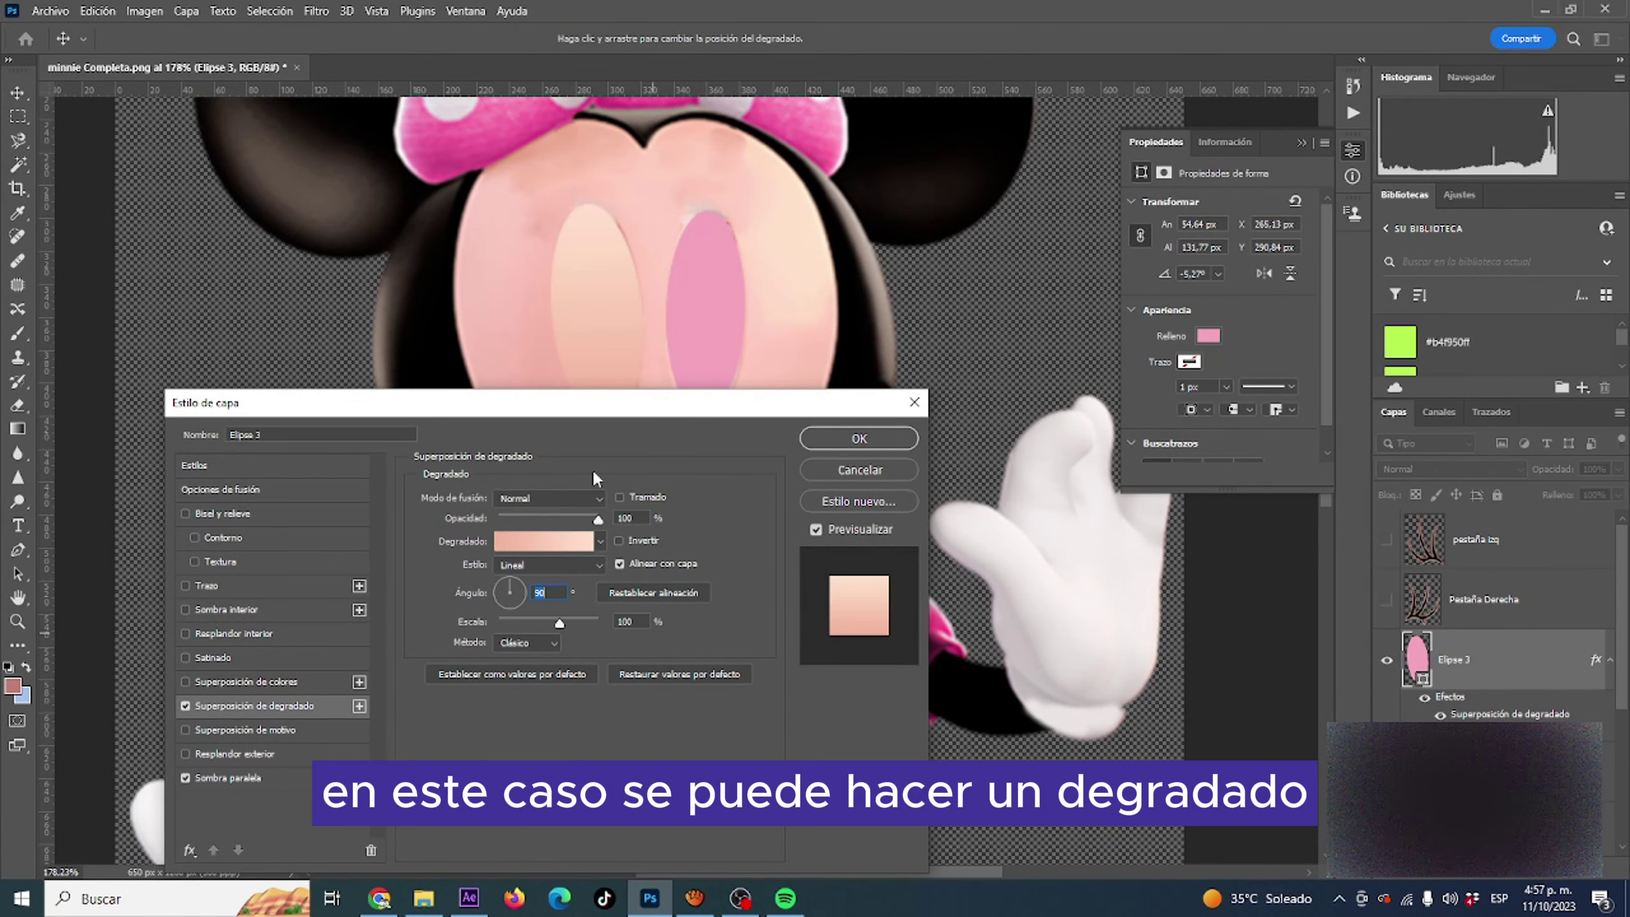
drag(578, 402, 629, 455)
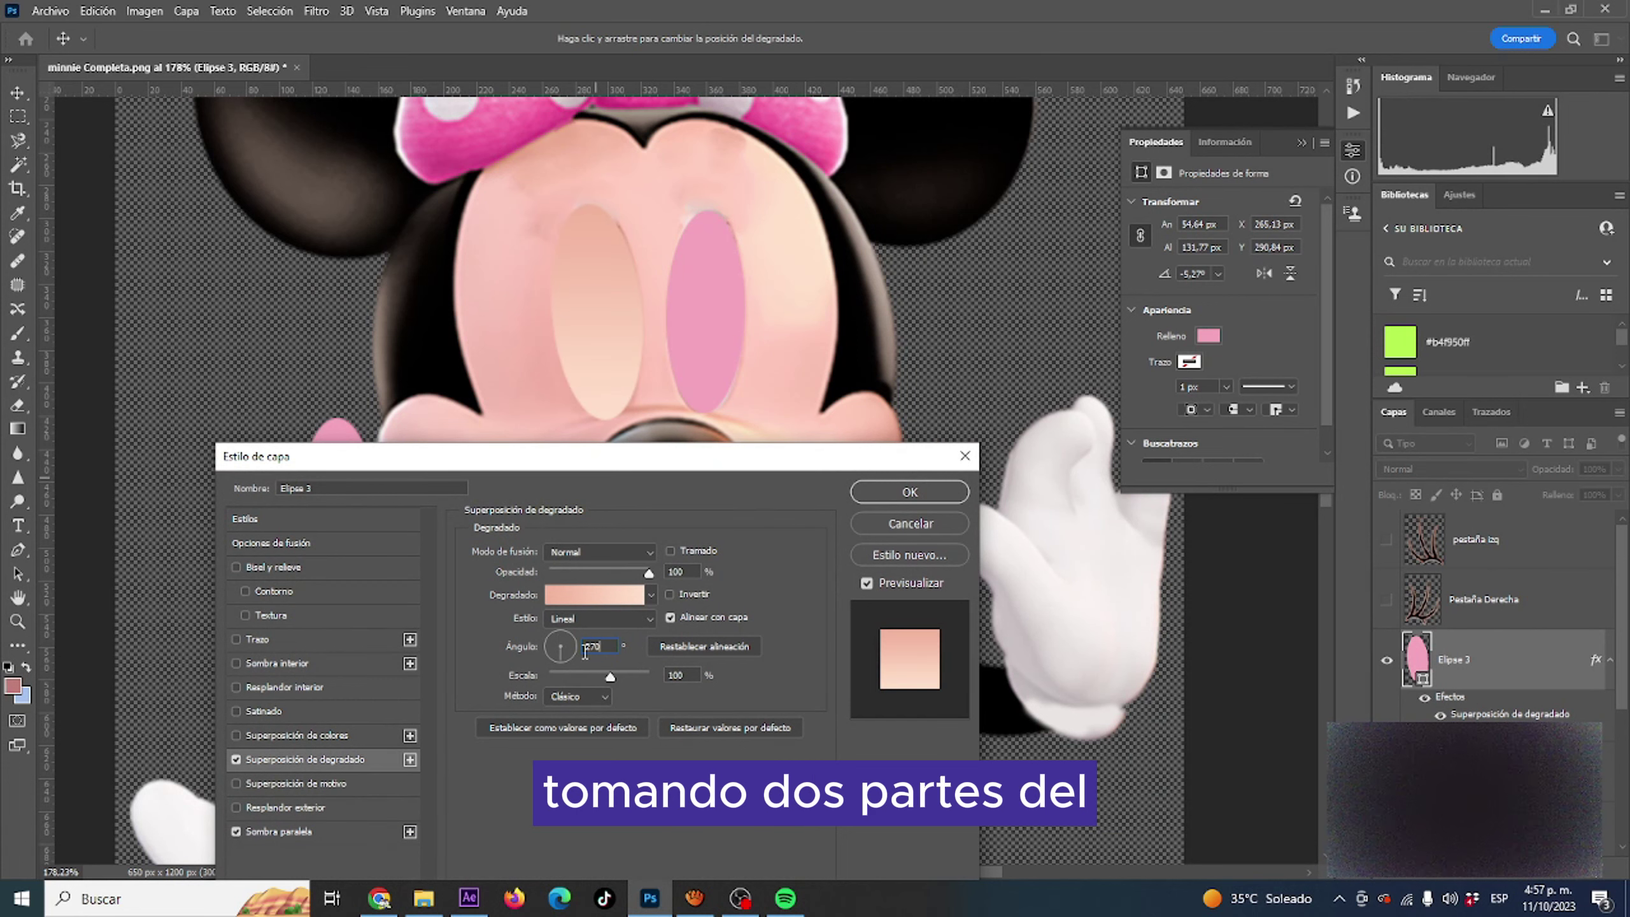
click(278, 832)
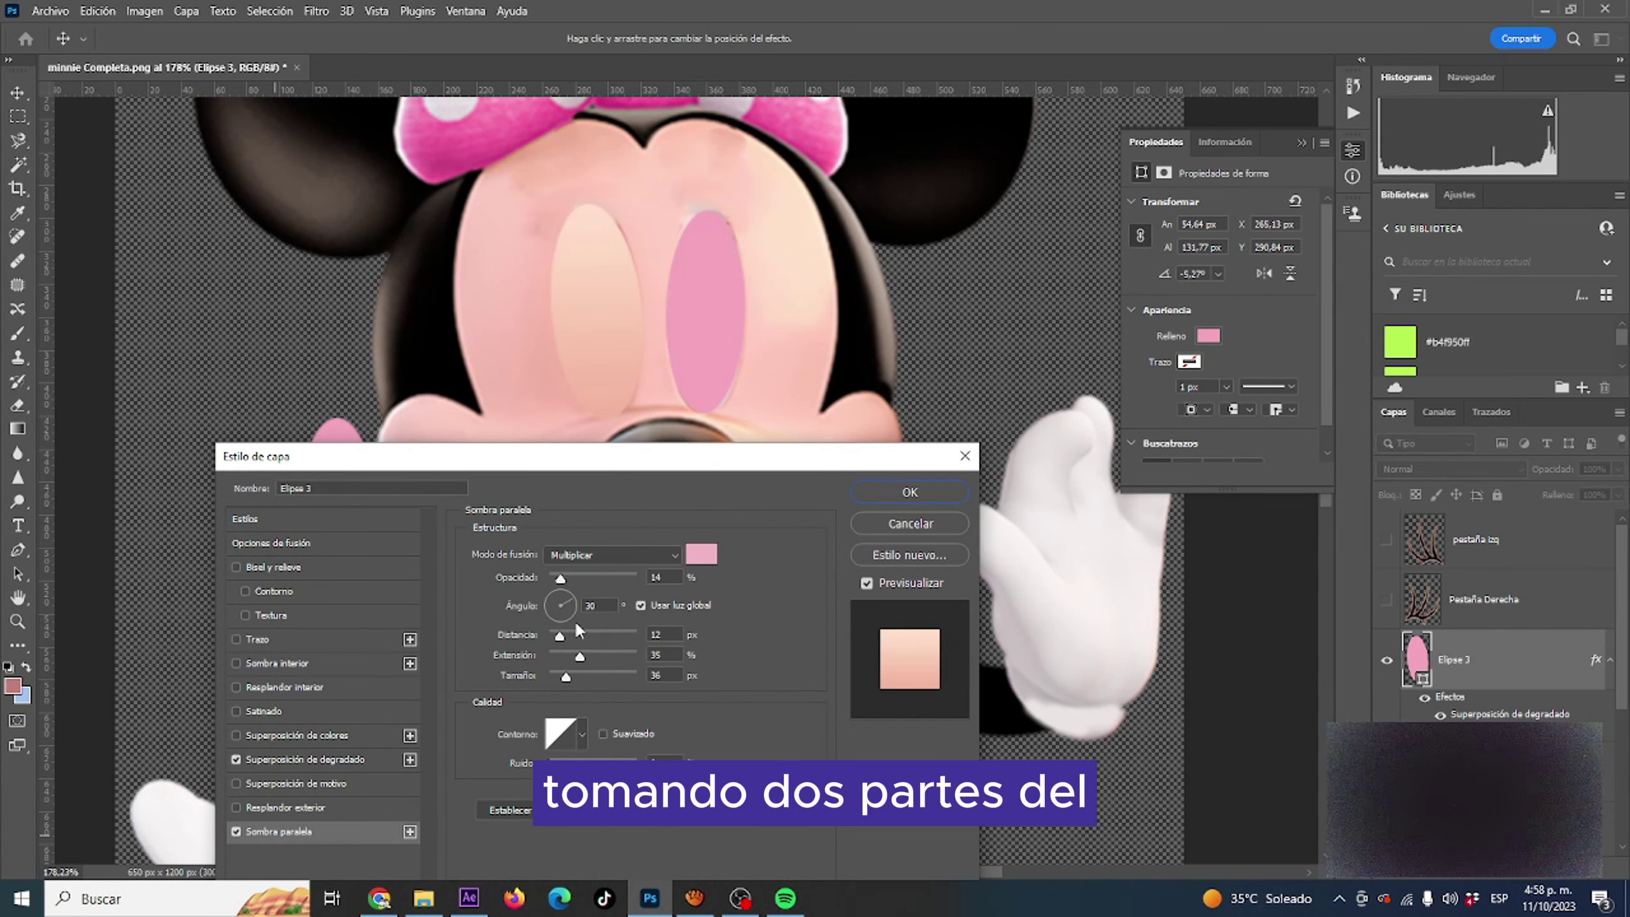
click(908, 492)
- Delete the stray Elipse 2 layer and tilt the right-eye ellipse slightly
scroll(1501, 642, down, 3)
click(1387, 653)
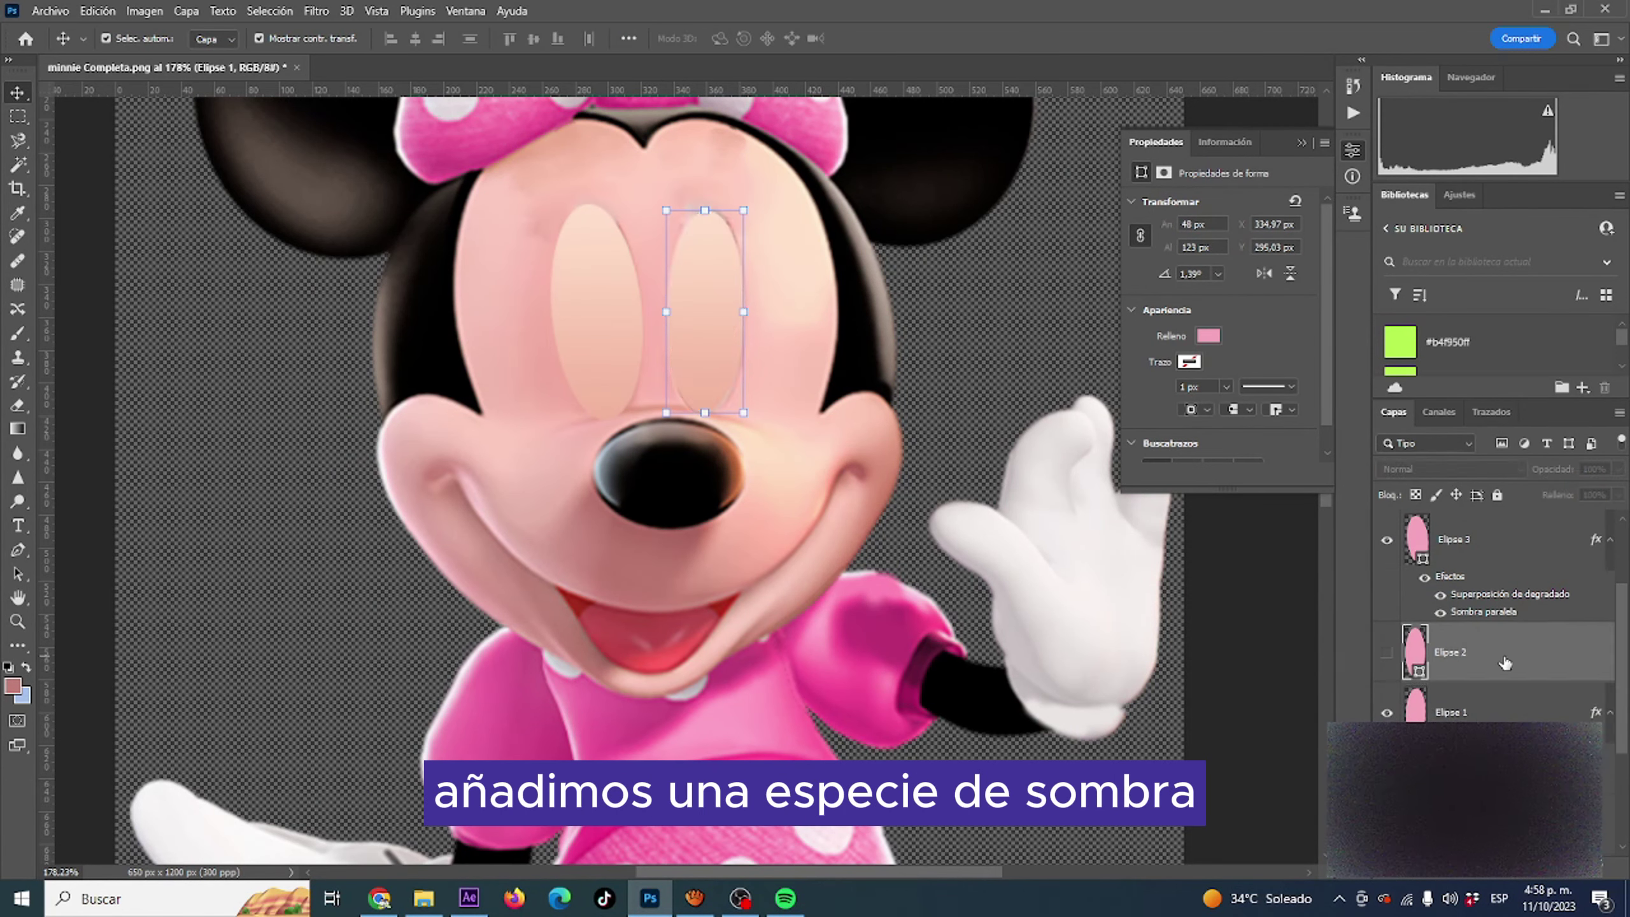
key(Delete)
drag(760, 322, 762, 325)
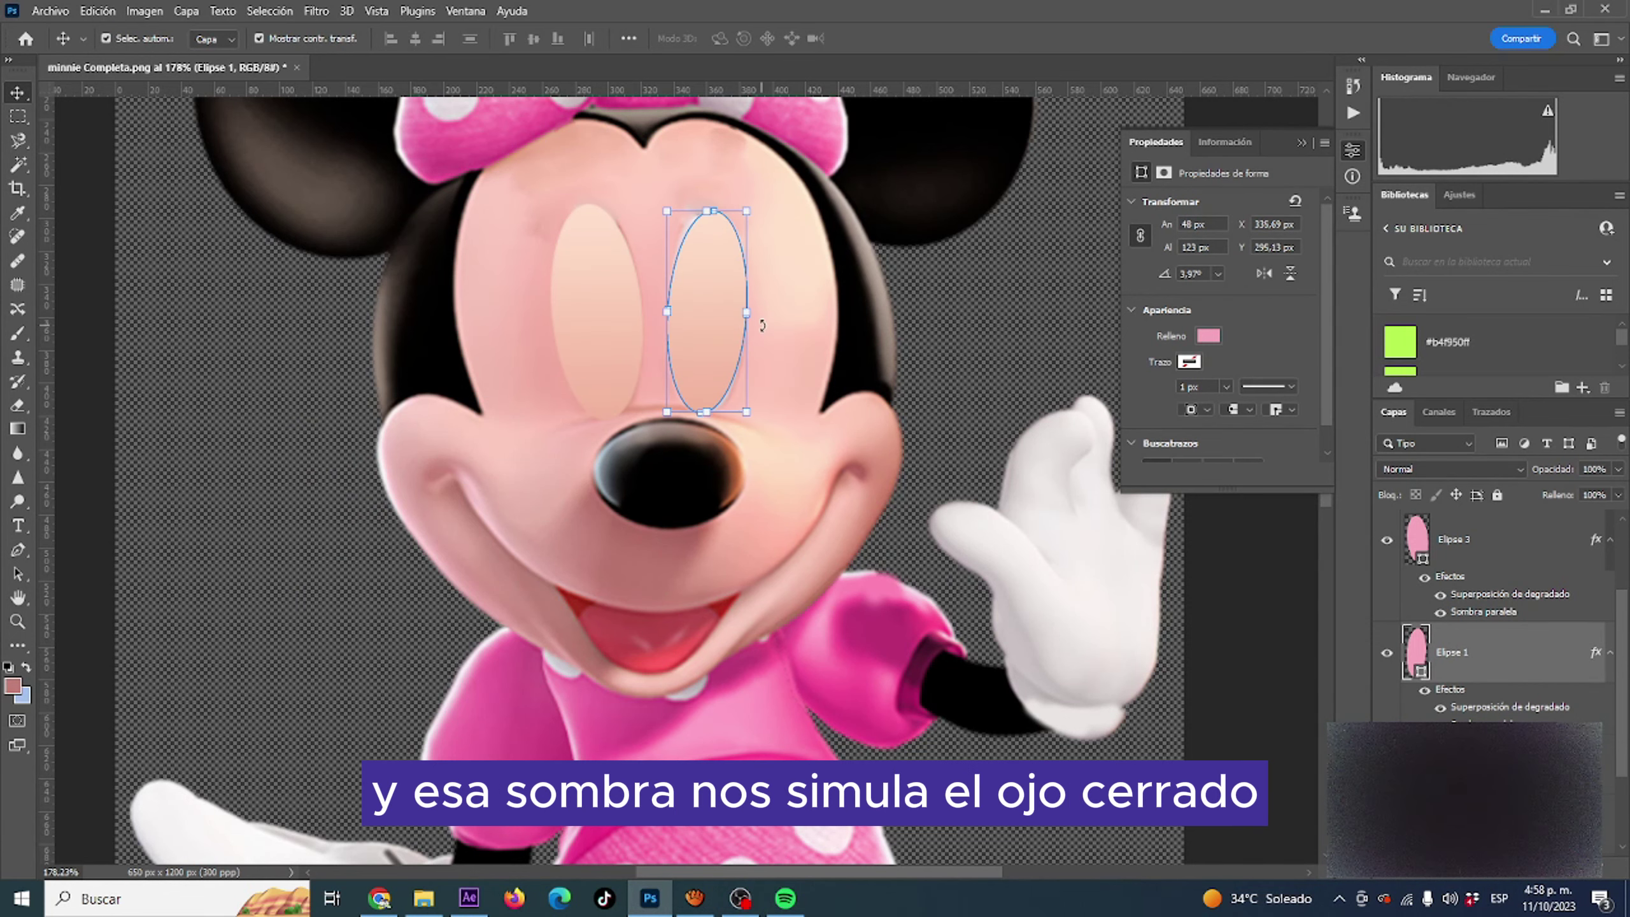
key(Return)
key(ctrl+0)
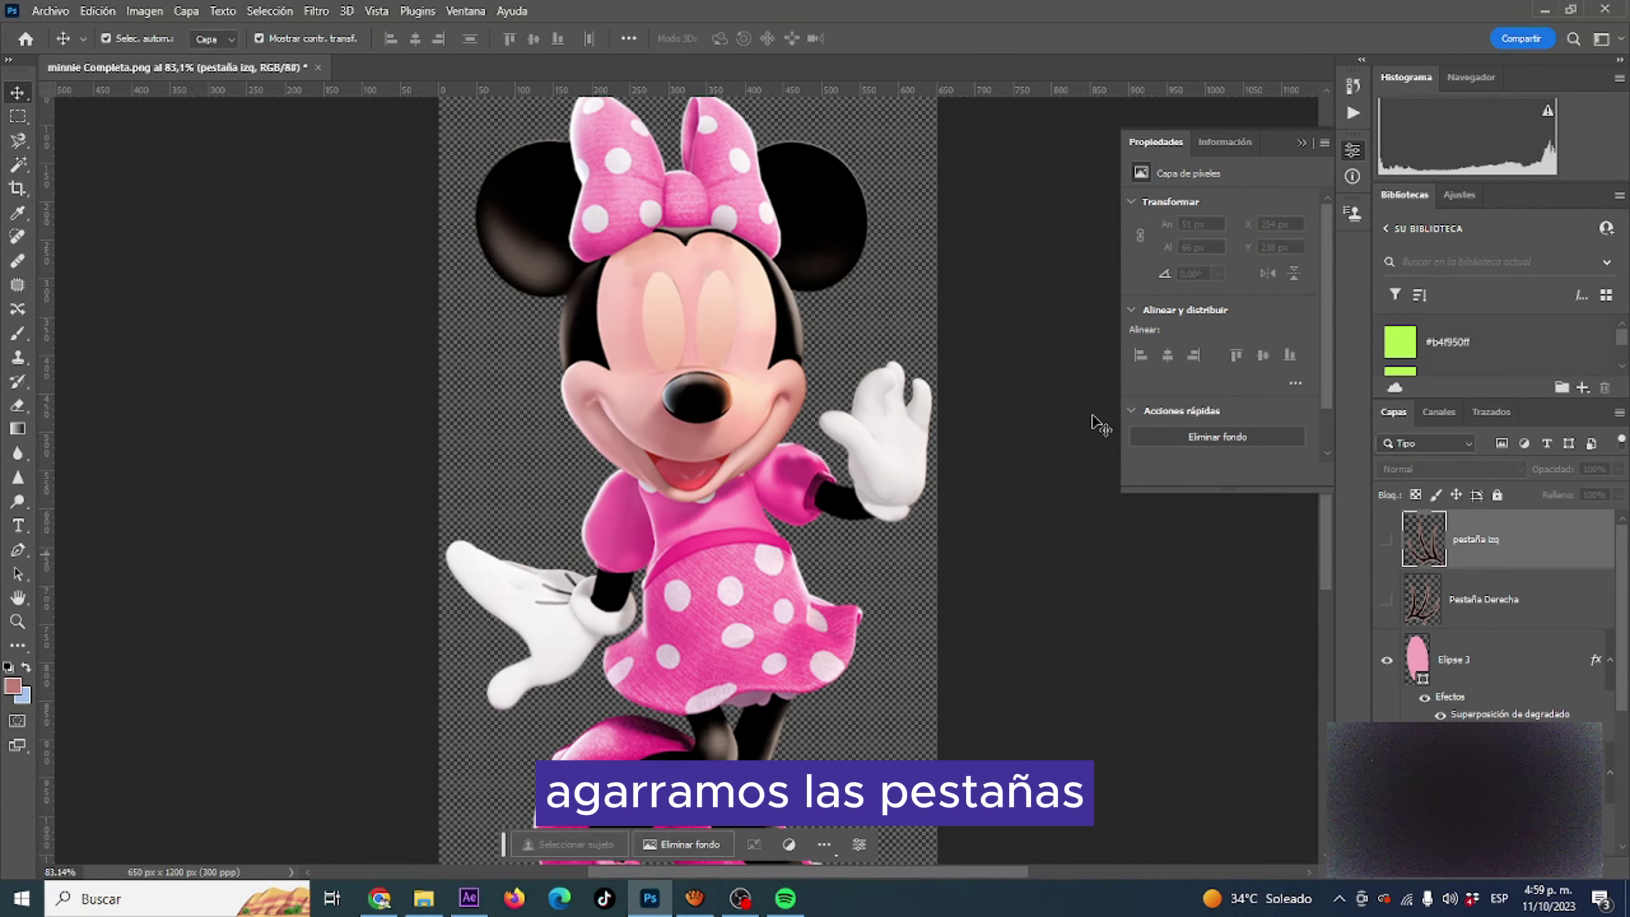
- Duplicate pestaña izq as 'pestaña izq abajo' and erase it down to the lower lashes
right_click(1521, 539)
click(1347, 215)
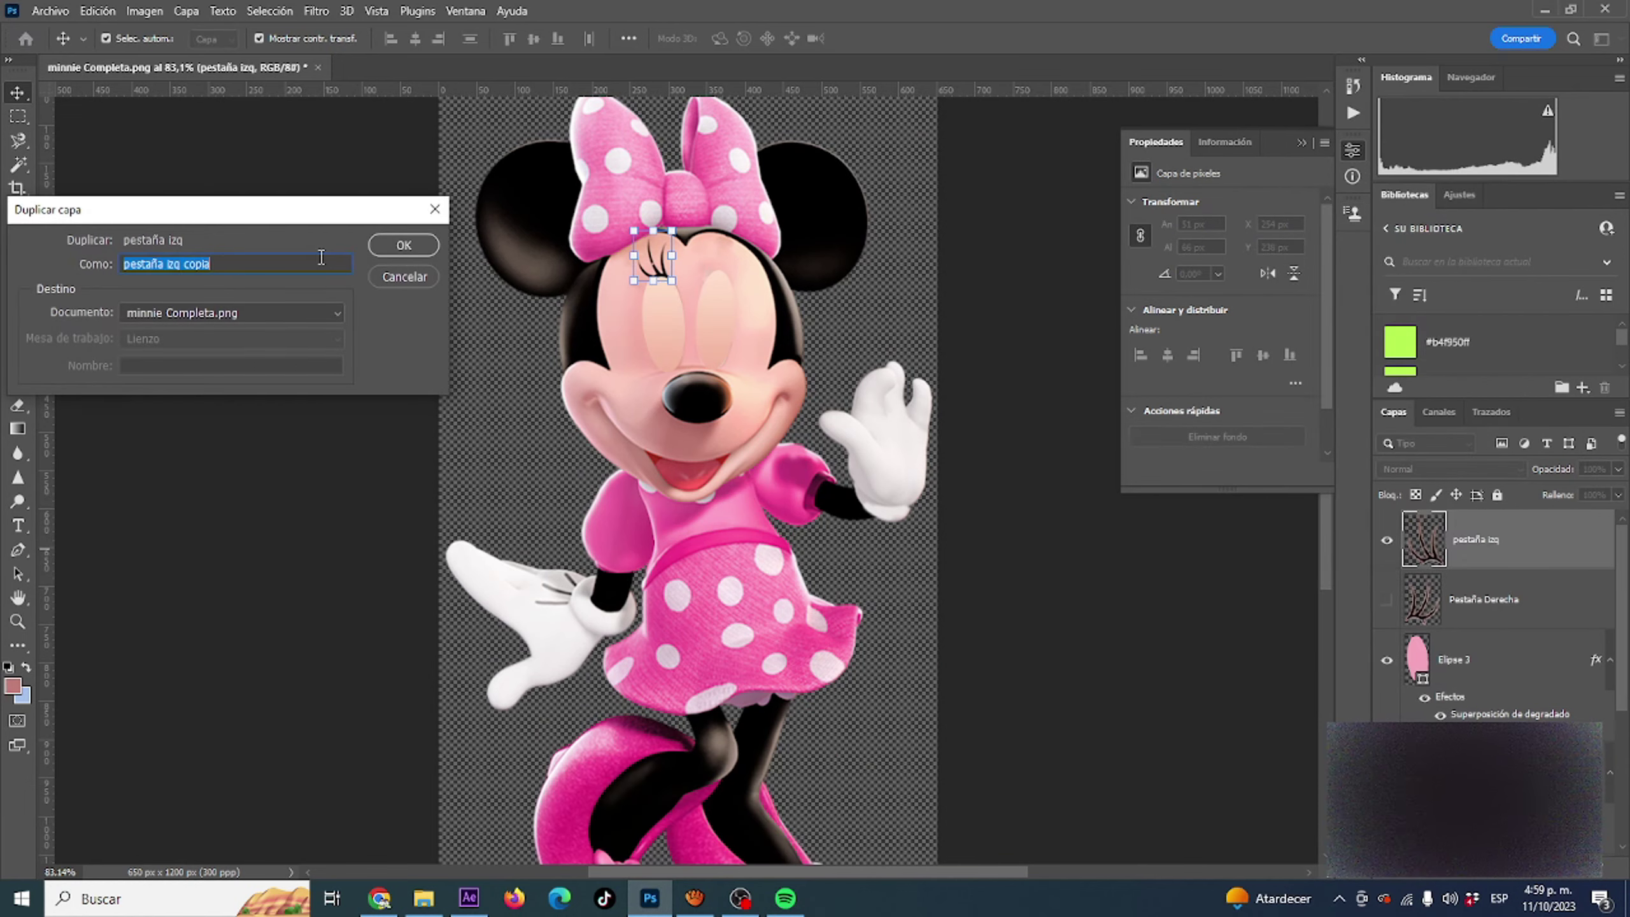
key(Return)
scroll(689, 407, up, 5)
key(e)
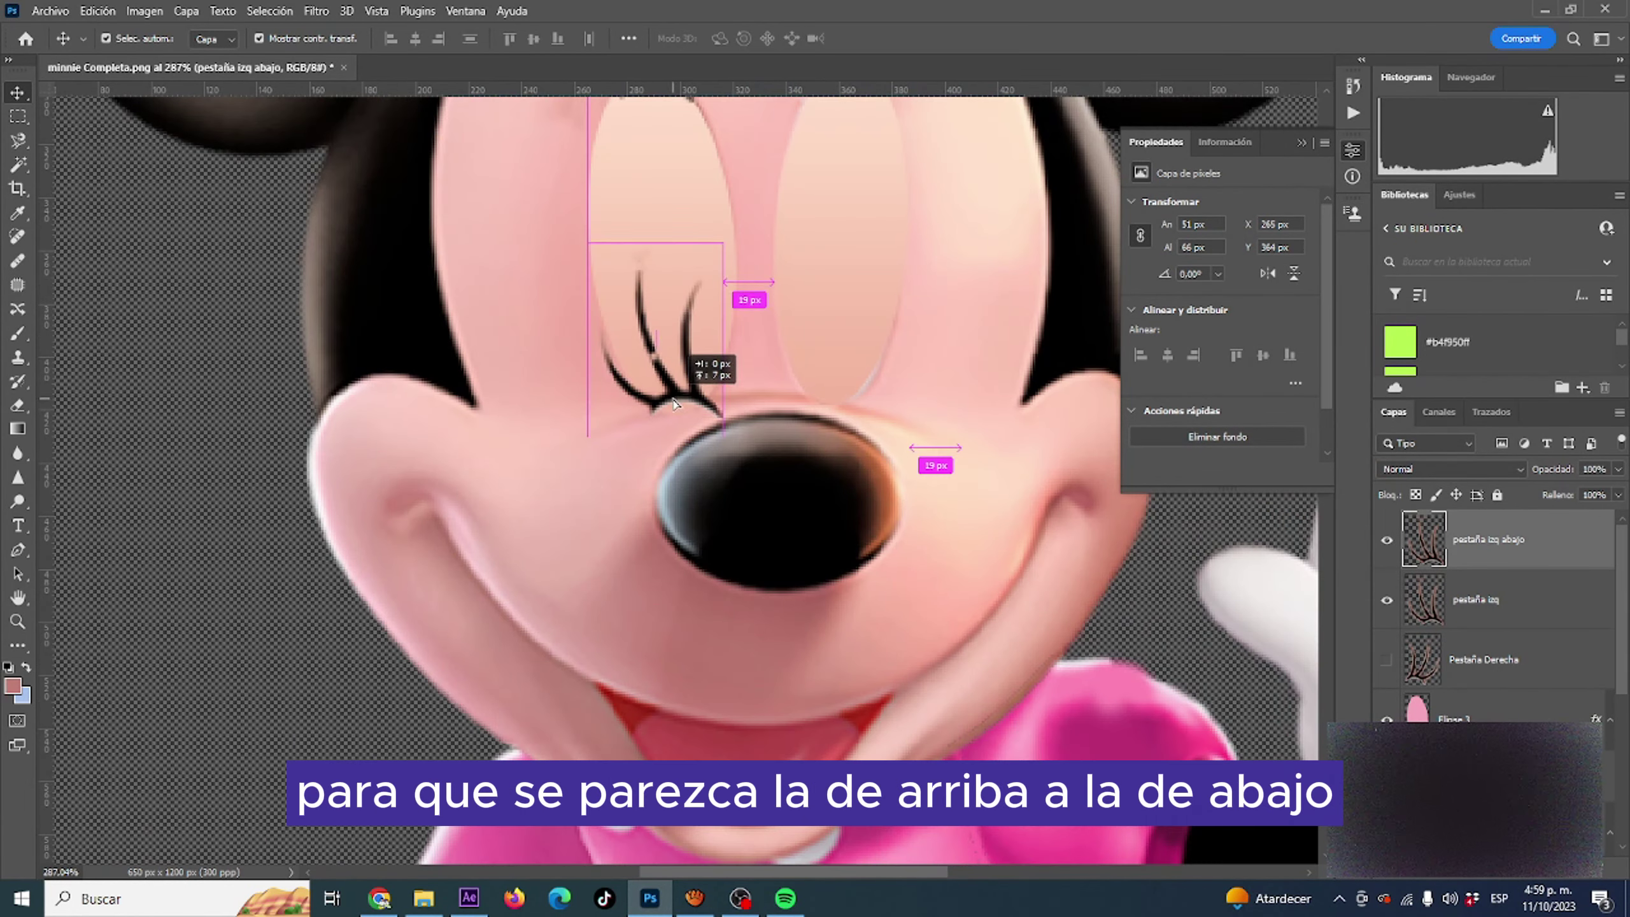
scroll(689, 407, up, 2)
right_click(513, 353)
scroll(819, 528, down, 3)
key(v)
scroll(829, 306, down, 3)
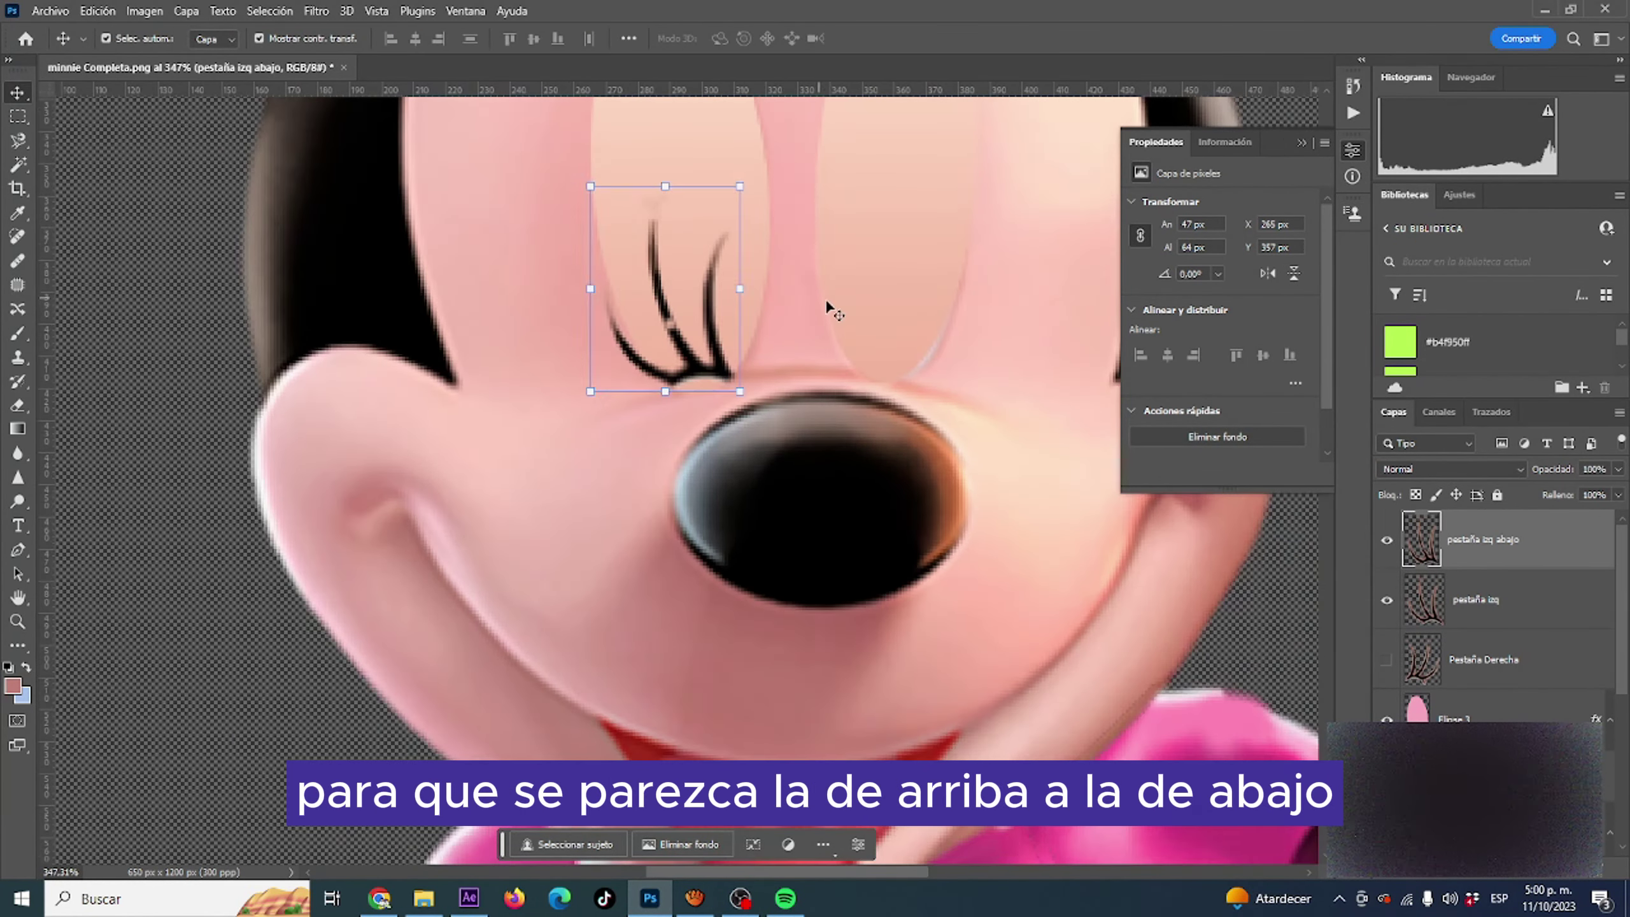
click(1386, 600)
click(858, 246)
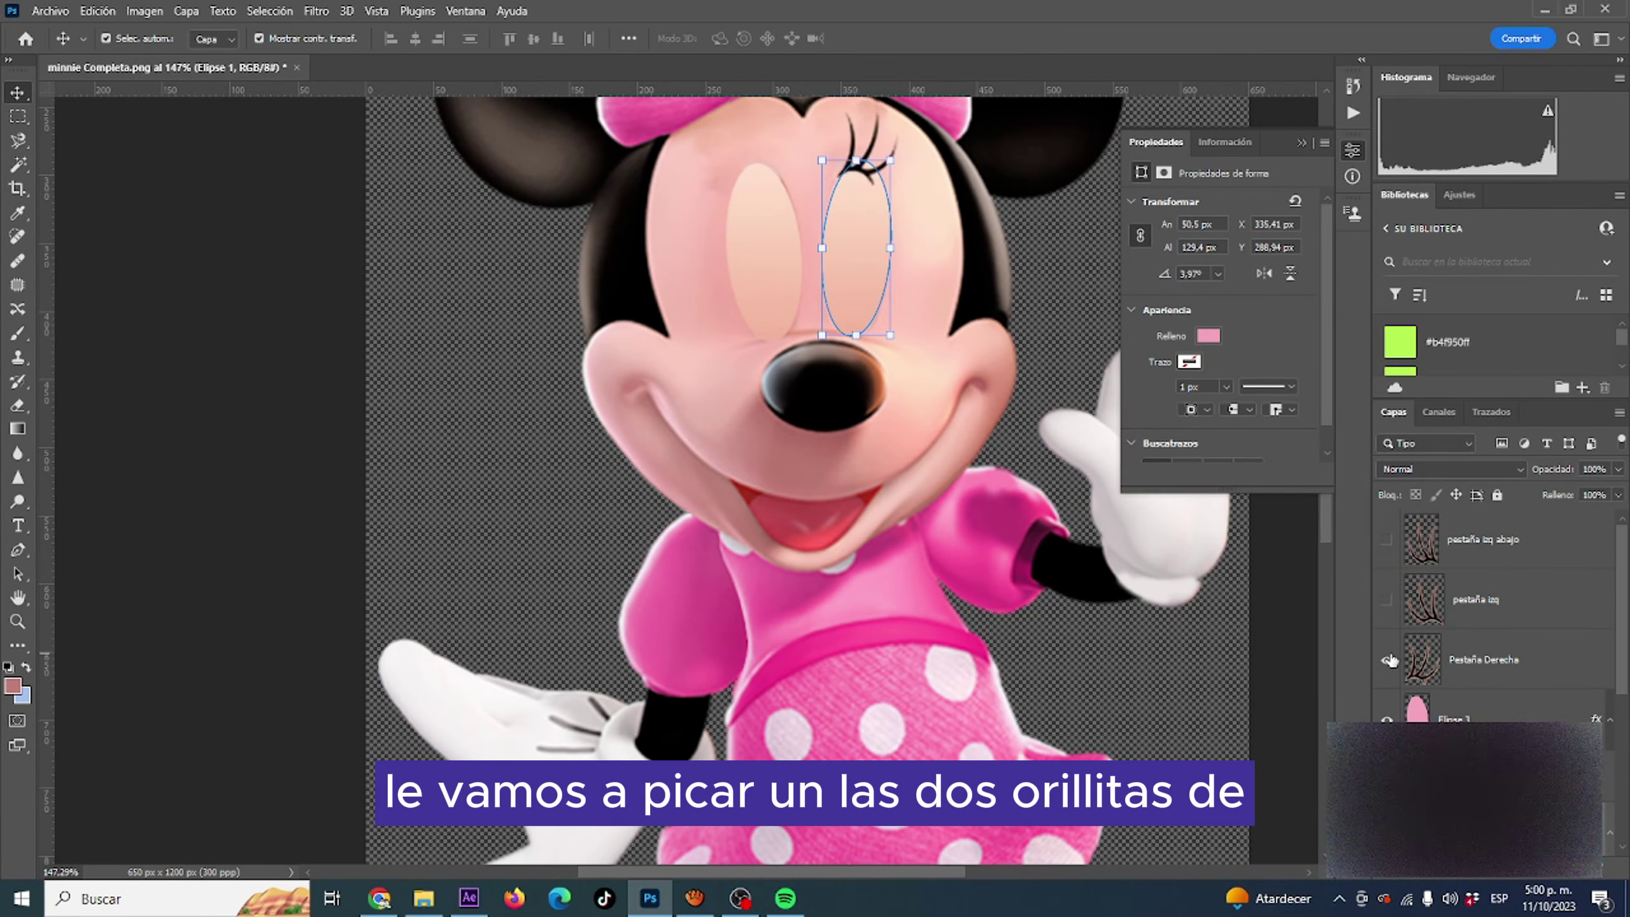
- Create a 'Pestaña Derecha abajo' layer holding only the lower right lashes
click(1389, 660)
text(o)
key(Return)
scroll(867, 256, up, 3)
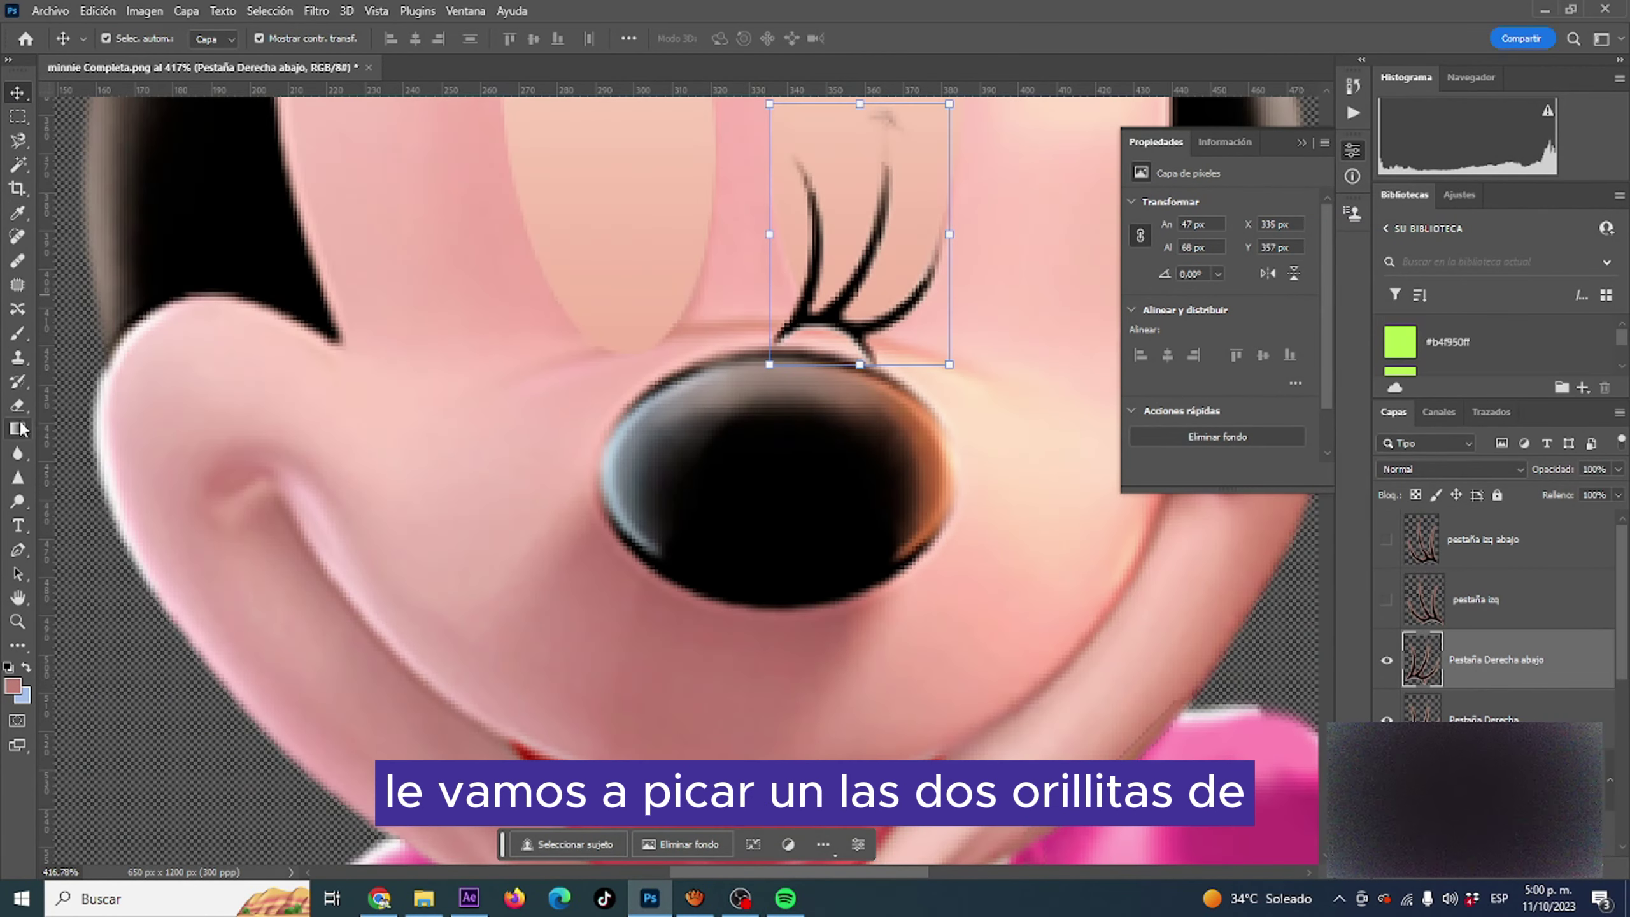
key(e)
scroll(898, 354, down, 3)
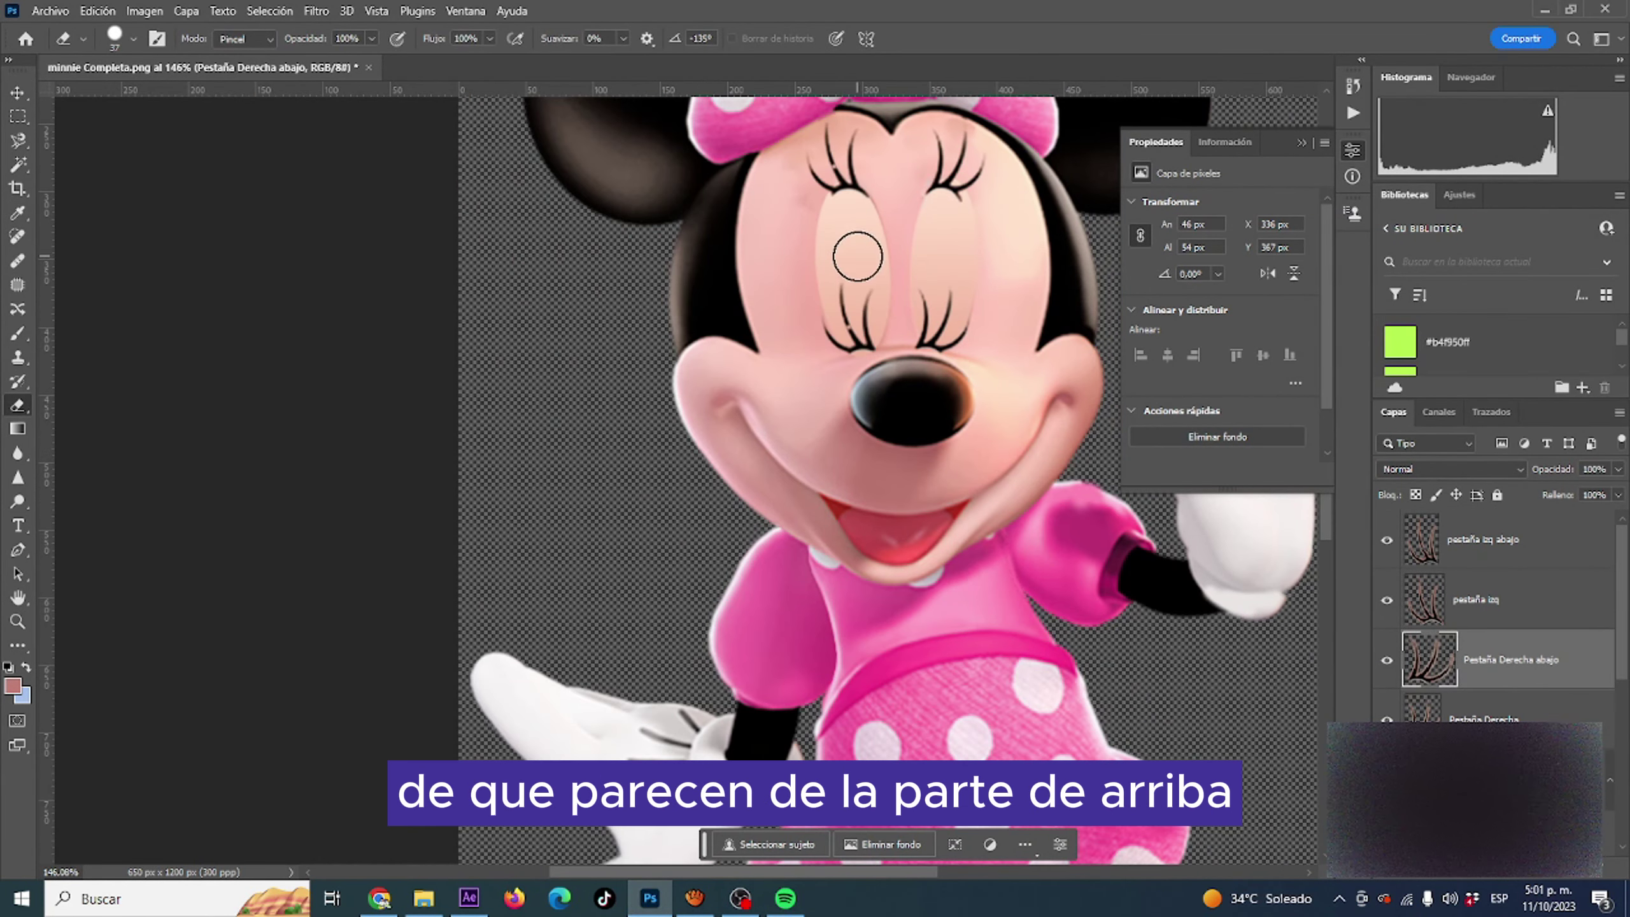
click(1387, 661)
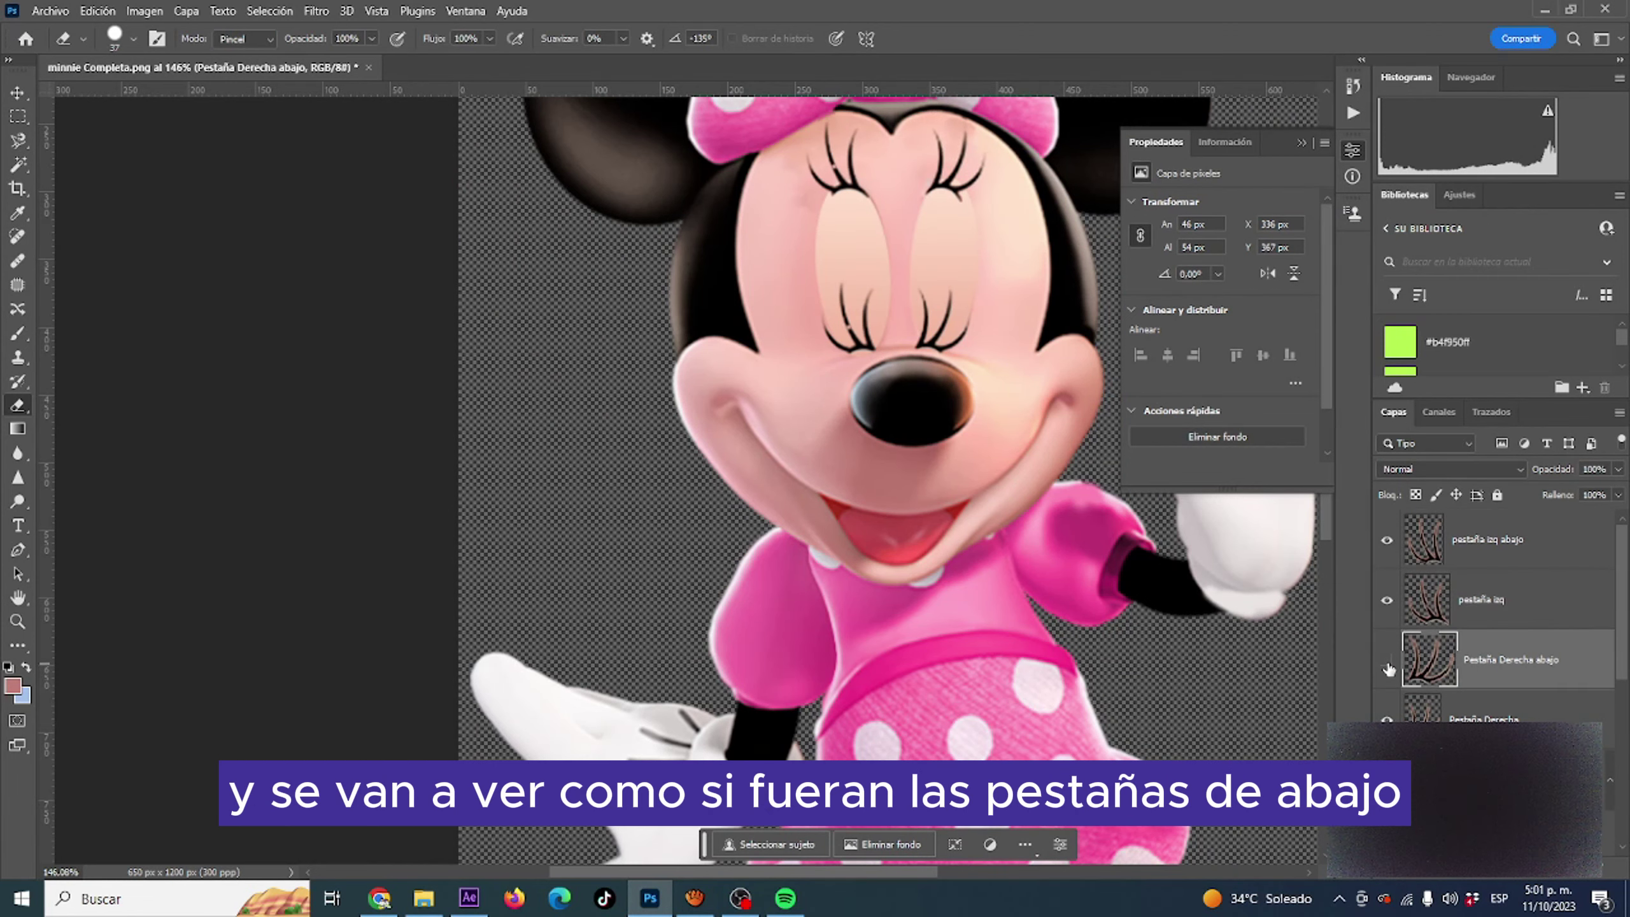
click(1489, 714)
scroll(695, 682, down, 5)
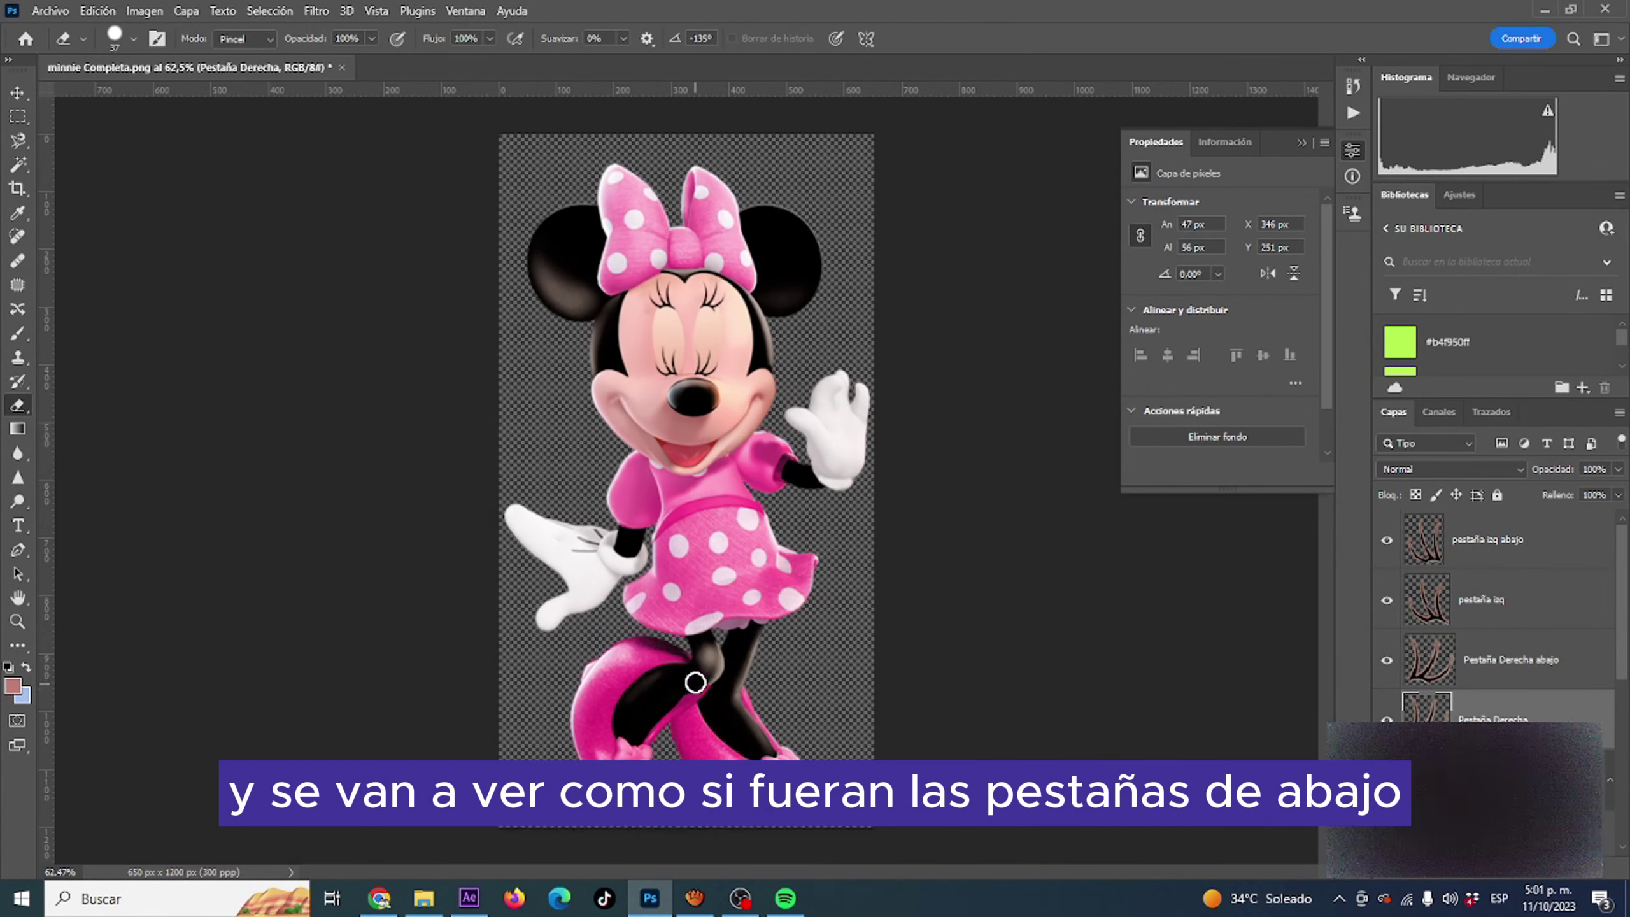
- Save the document as minnie Completa.psd
key(ctrl+s)
key(Return)
scroll(724, 675, up, 2)
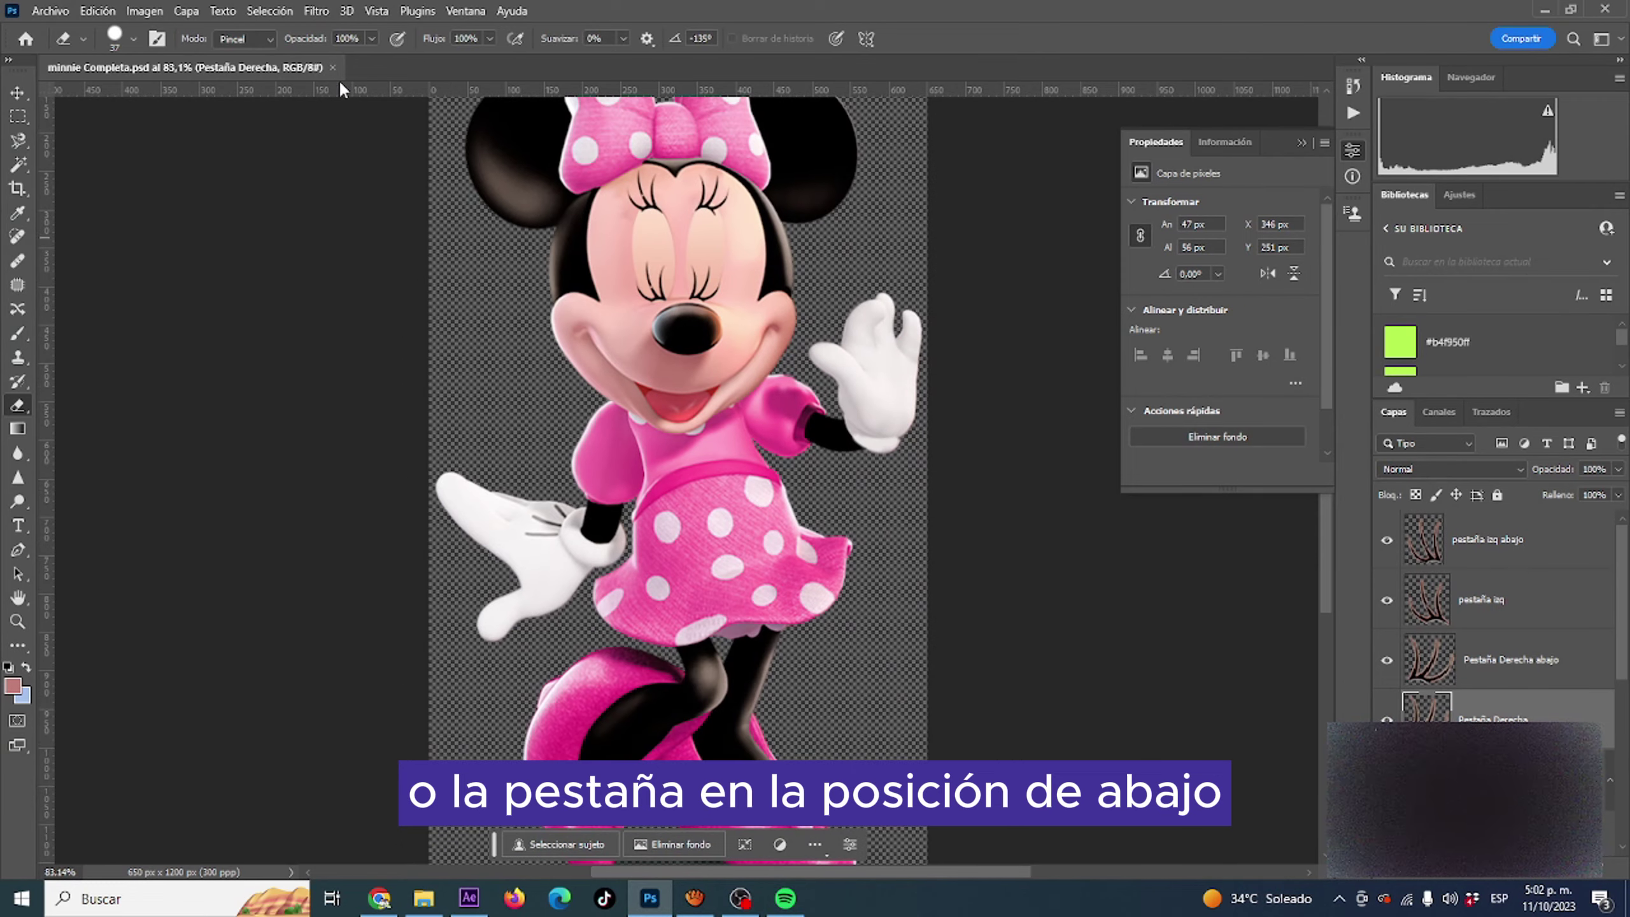
scroll(713, 599, down, 2)
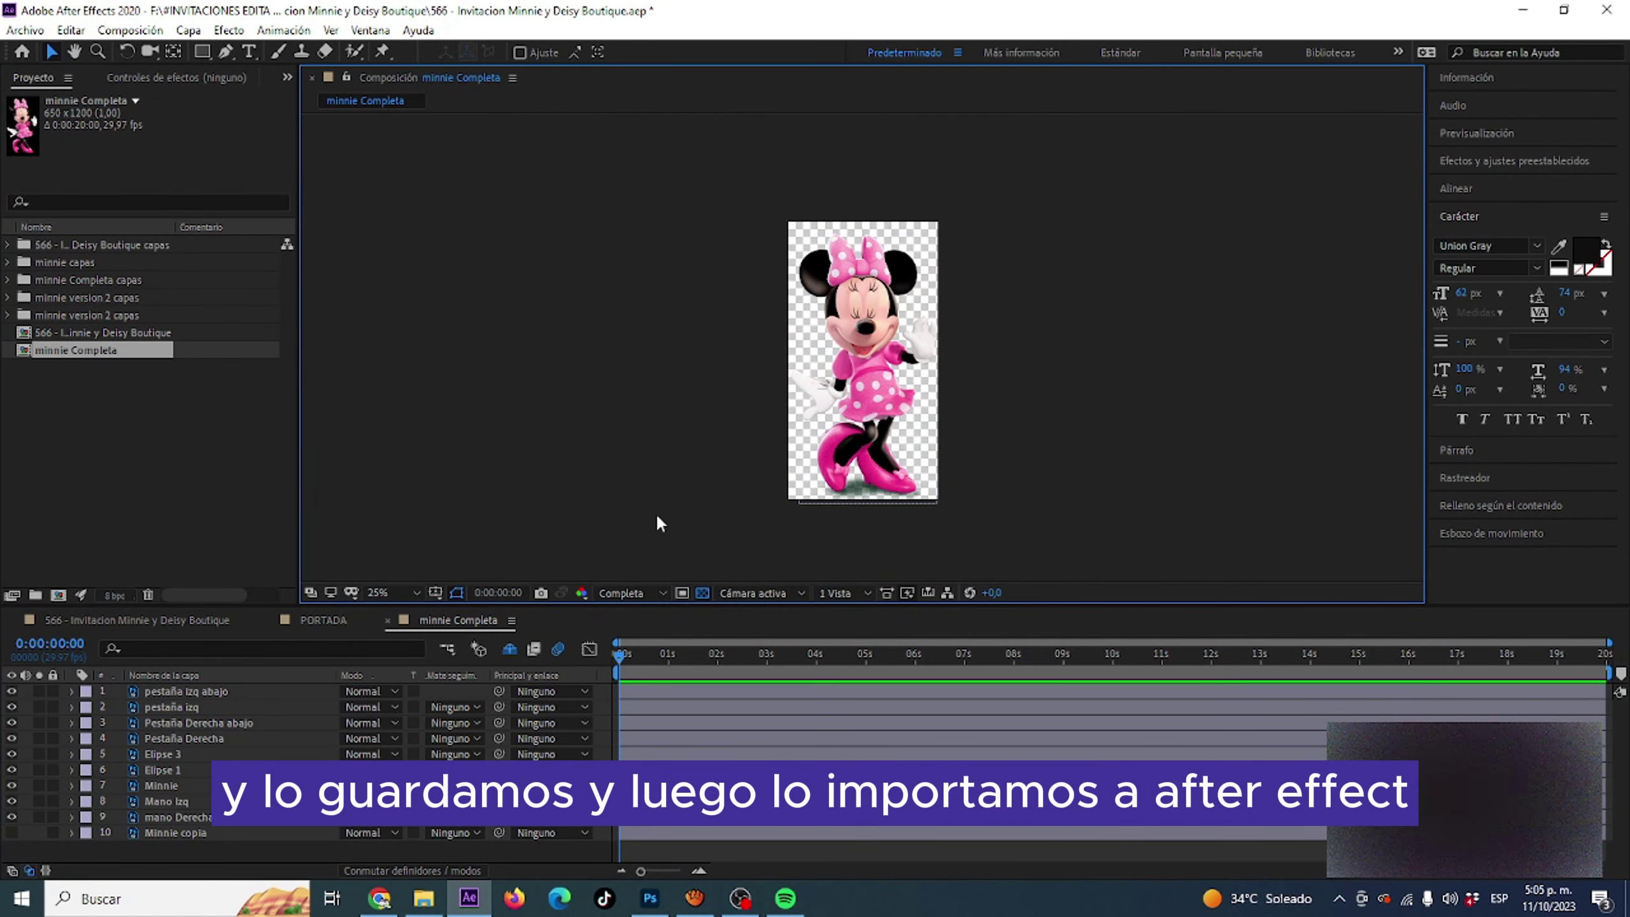
- Pivot mano Derecha at the shoulder and keyframe its Rotation, swinging it to 9°
key(slash)
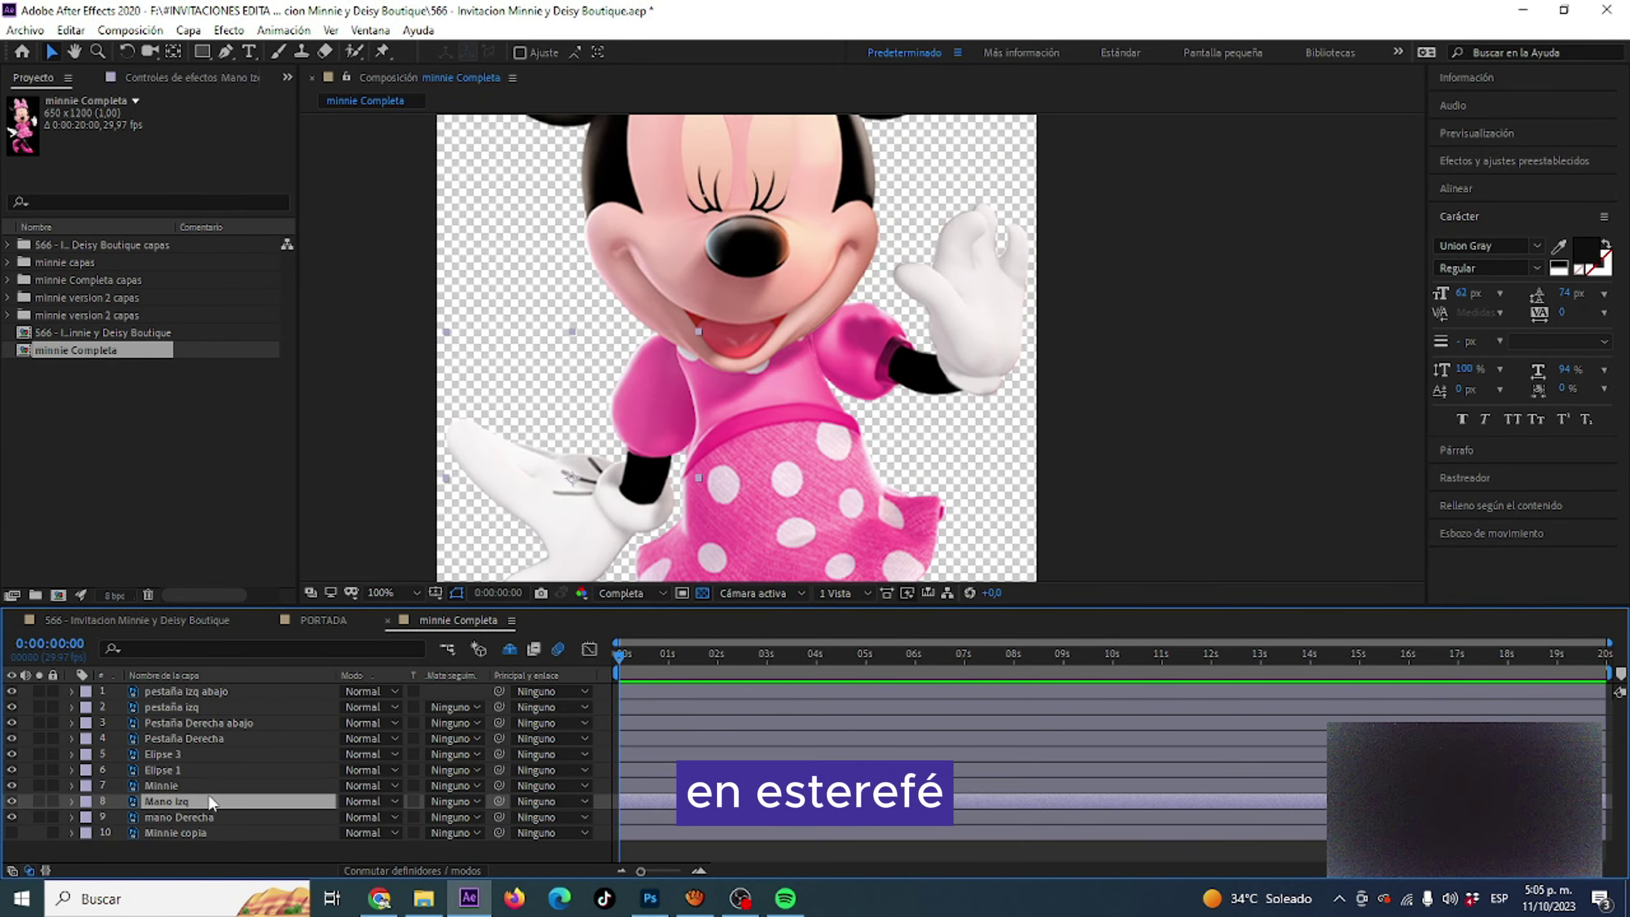
click(42, 817)
click(175, 53)
scroll(863, 340, down, 1)
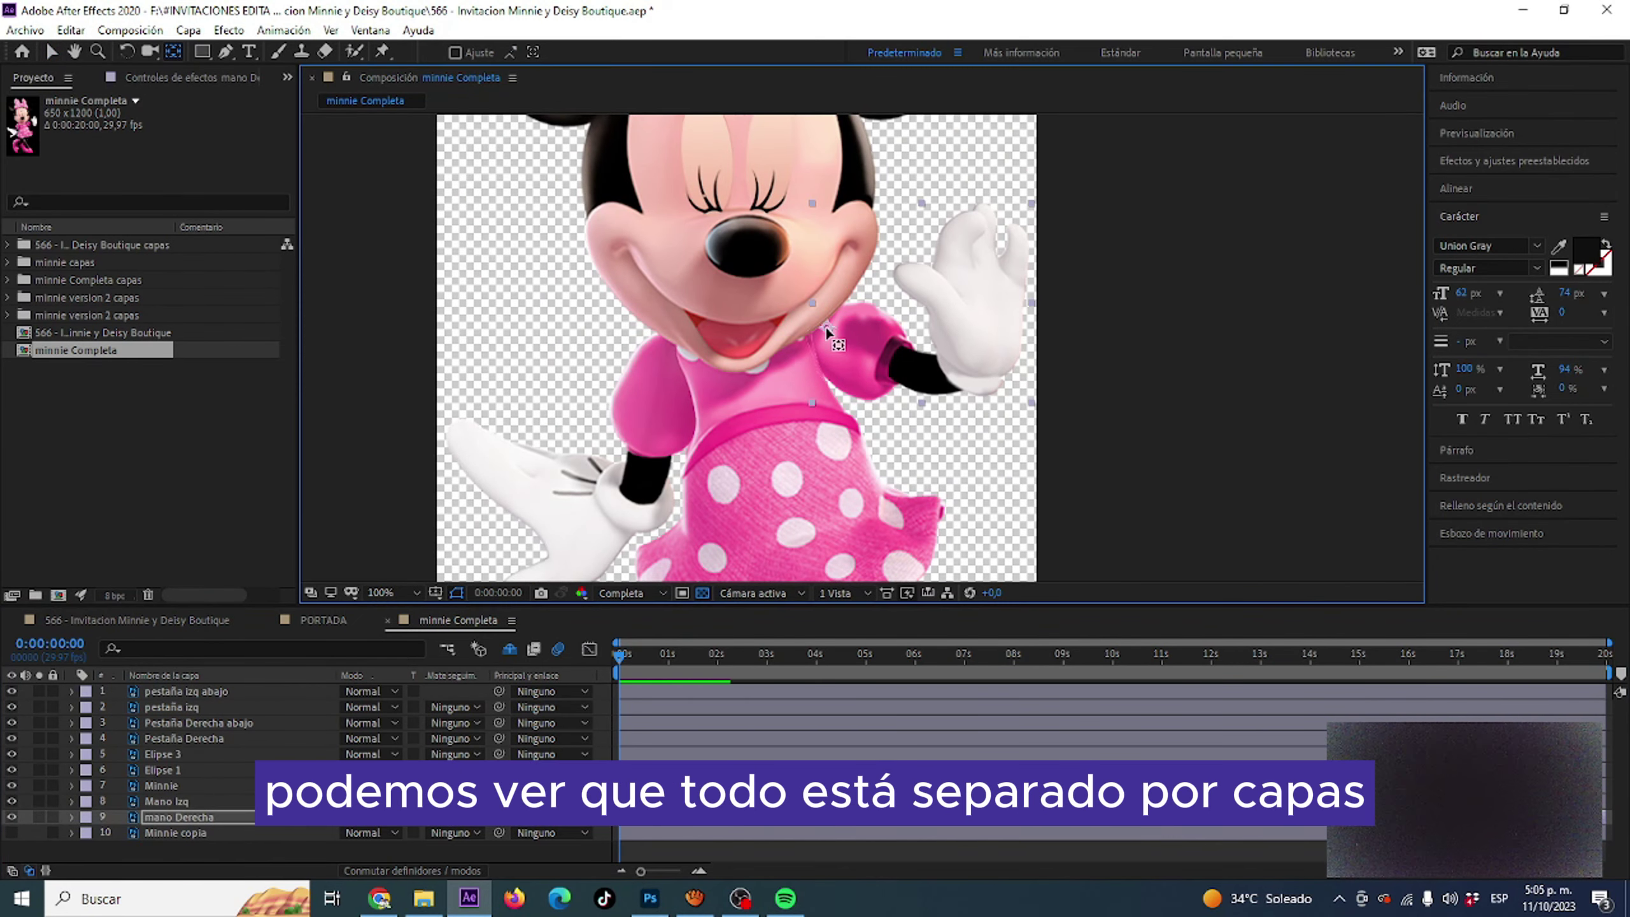
scroll(863, 340, down, 1)
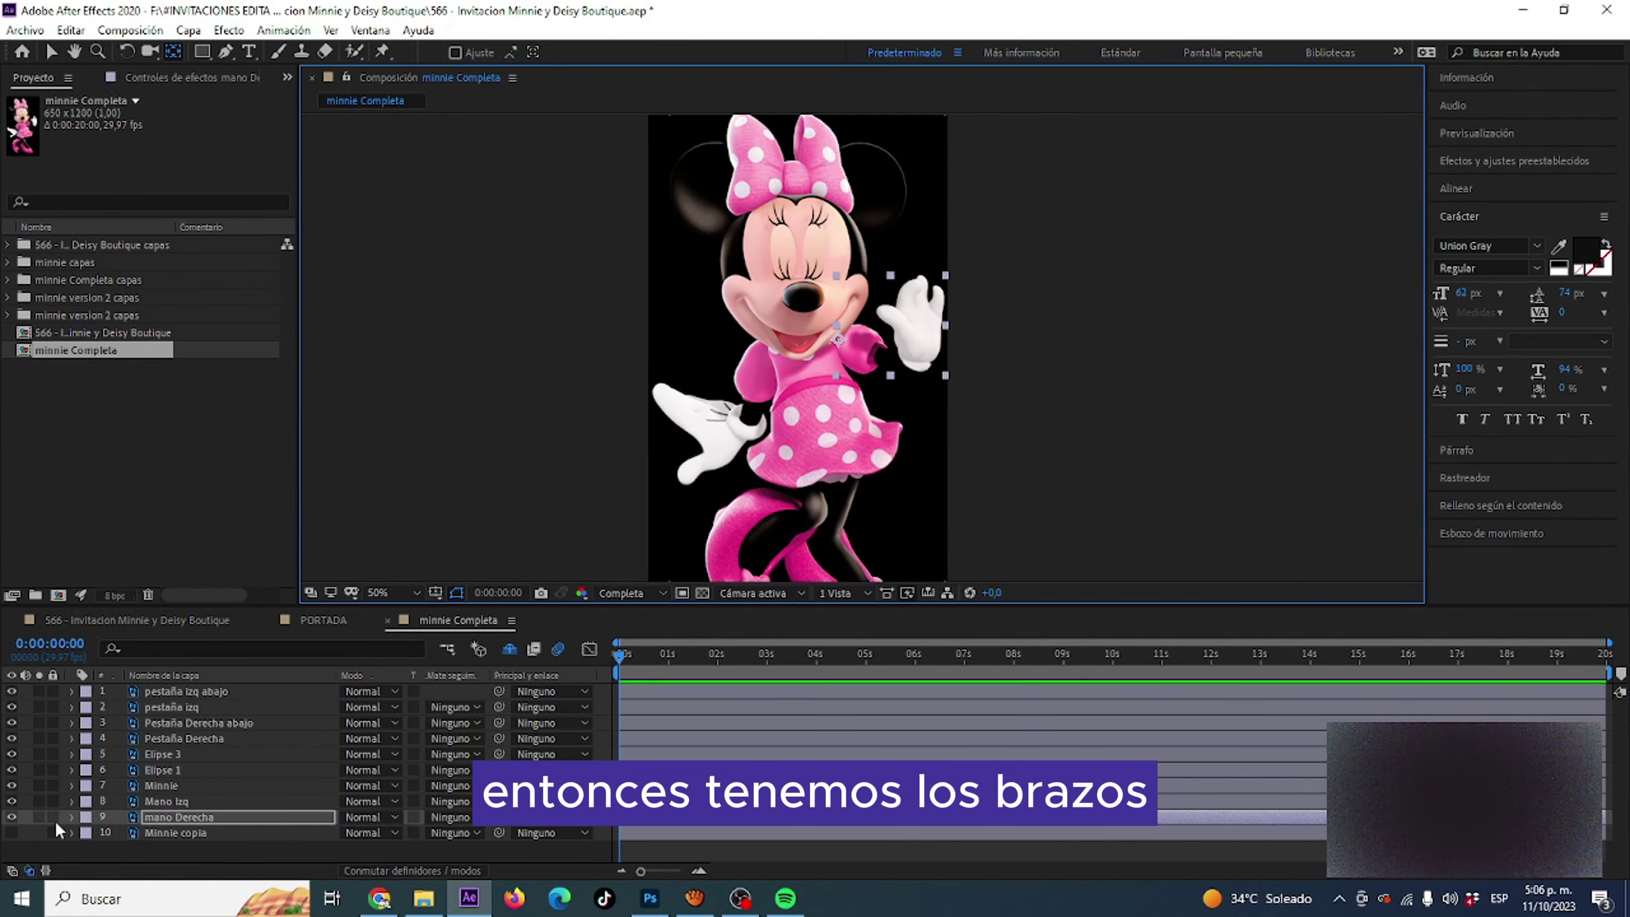
key(r)
mouse_move(352, 833)
mouse_down()
mouse_move(417, 832)
mouse_move(340, 832)
mouse_up()
scroll(860, 376, up, 3)
scroll(861, 376, down, 2)
key(alt+shift+r)
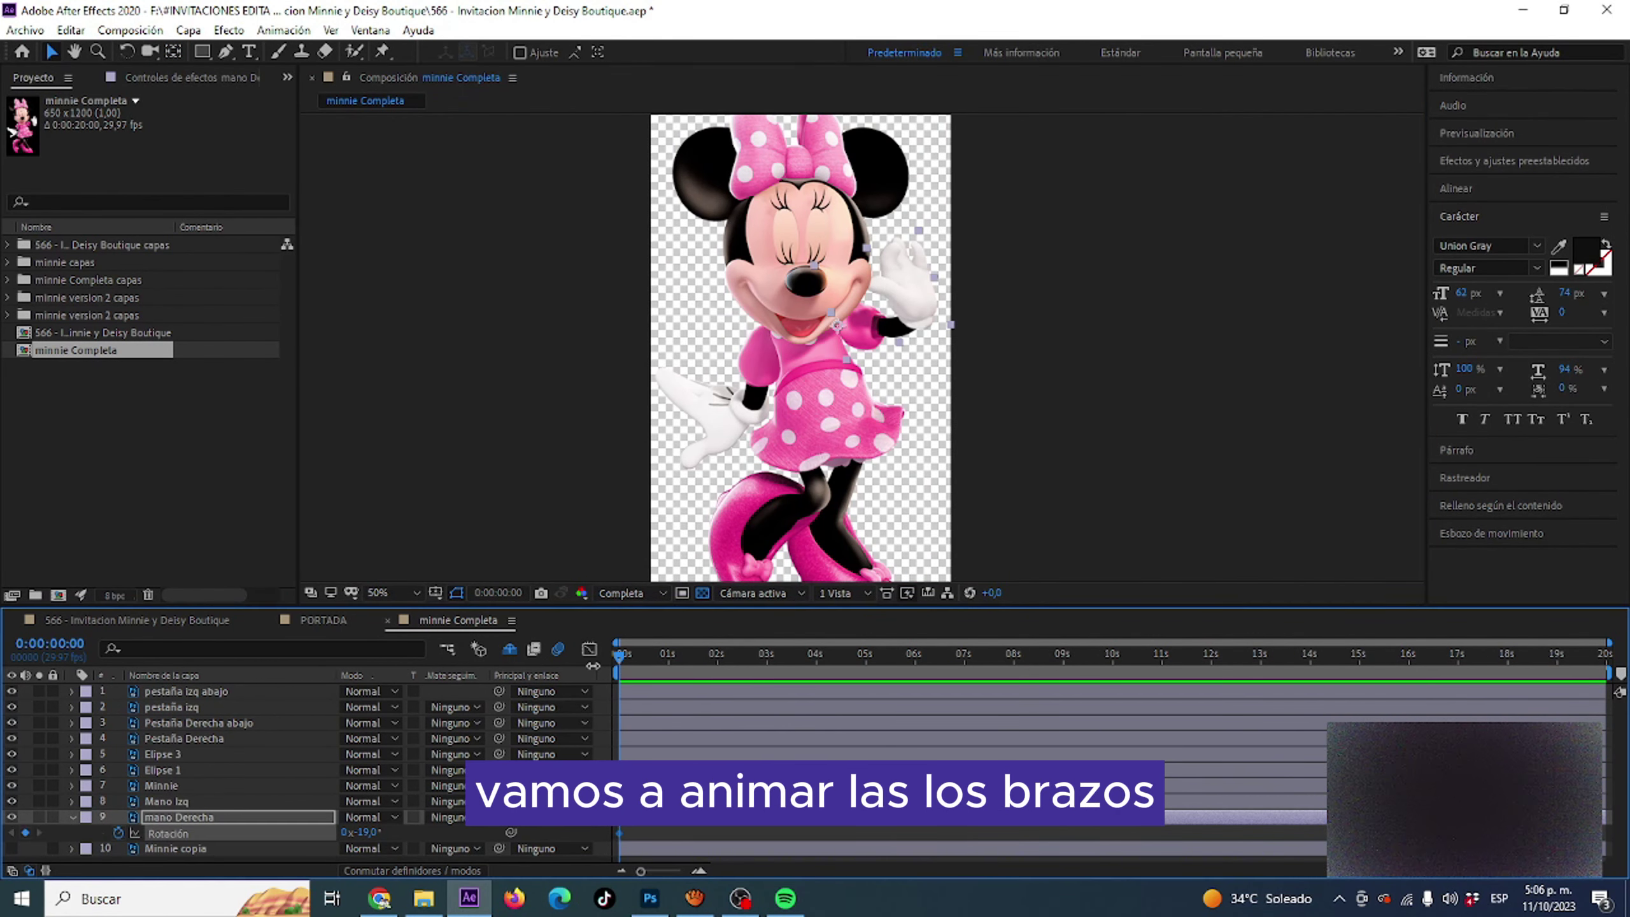
drag(382, 836, 395, 838)
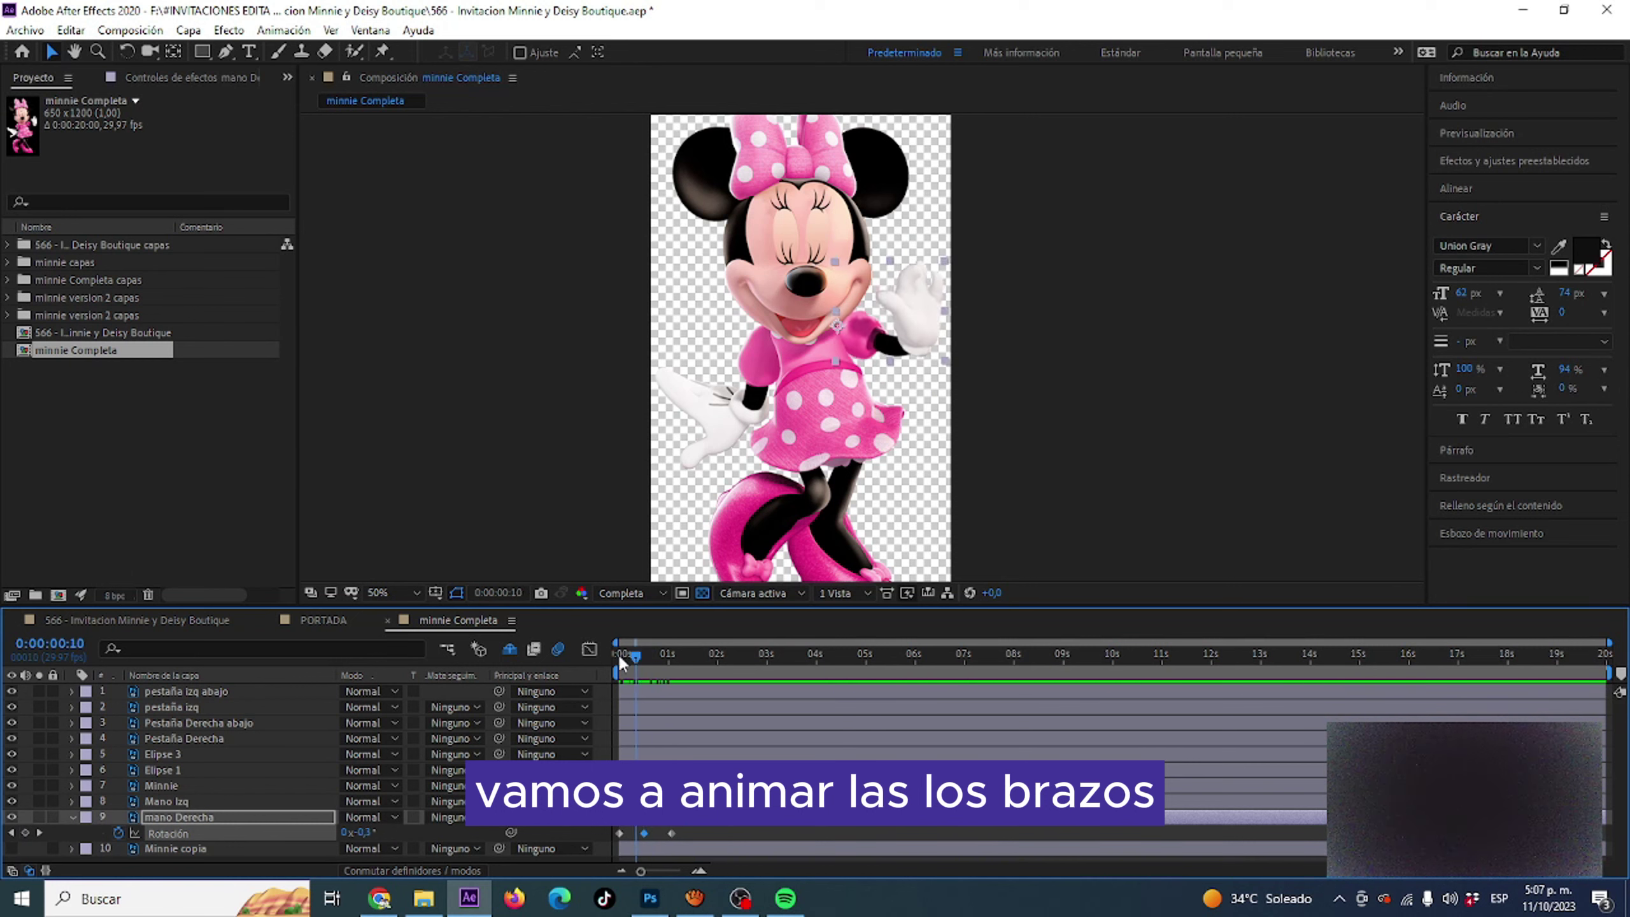
- Add a loopOutDuration cycle expression to mano Derecha's Rotation so it waves continuously
click(620, 655)
alt+click(118, 833)
click(409, 829)
click(641, 758)
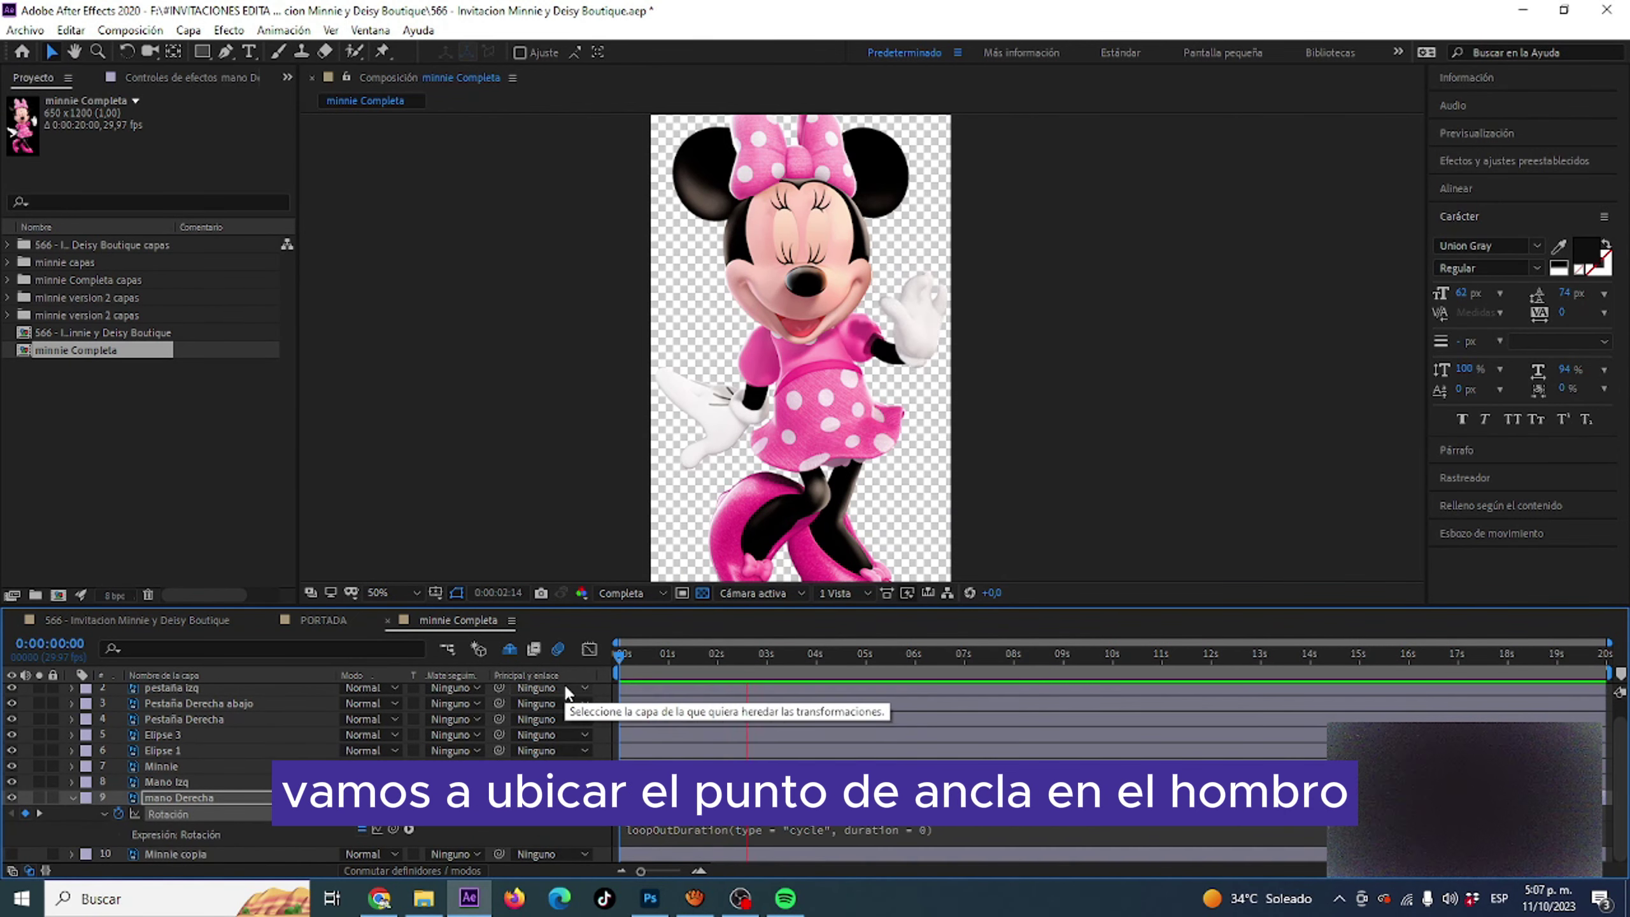
- Pivot Mano Izq at the shoulder, keyframe Rotation to 24° at frame 15, and add a loop expression
click(167, 781)
key(r)
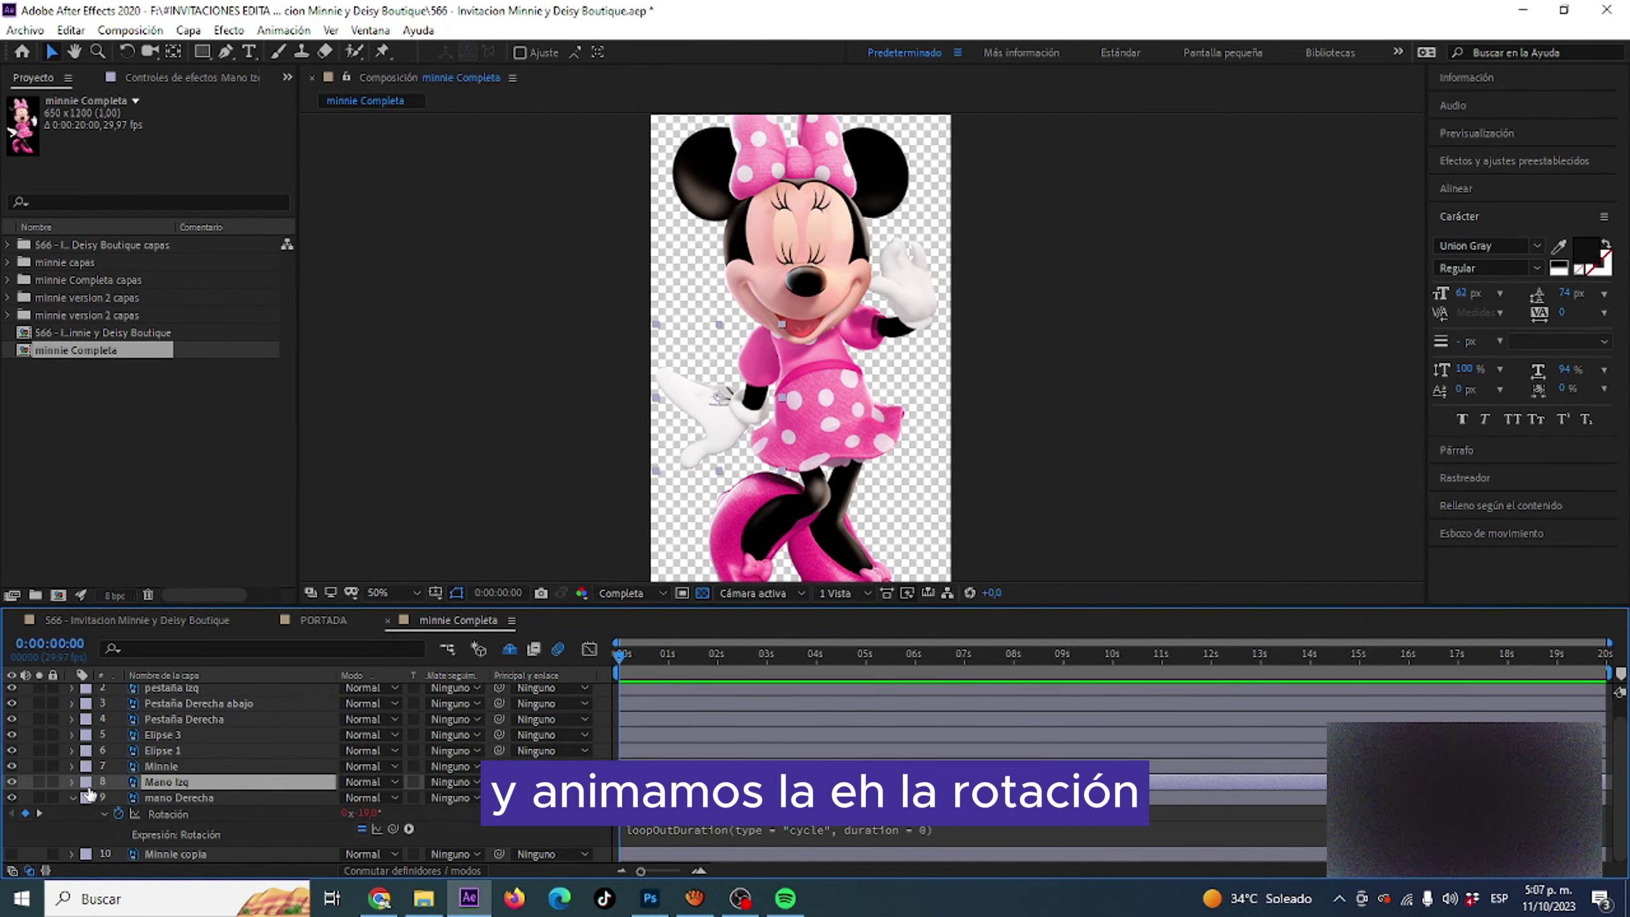
scroll(863, 347, up, 2)
key(y)
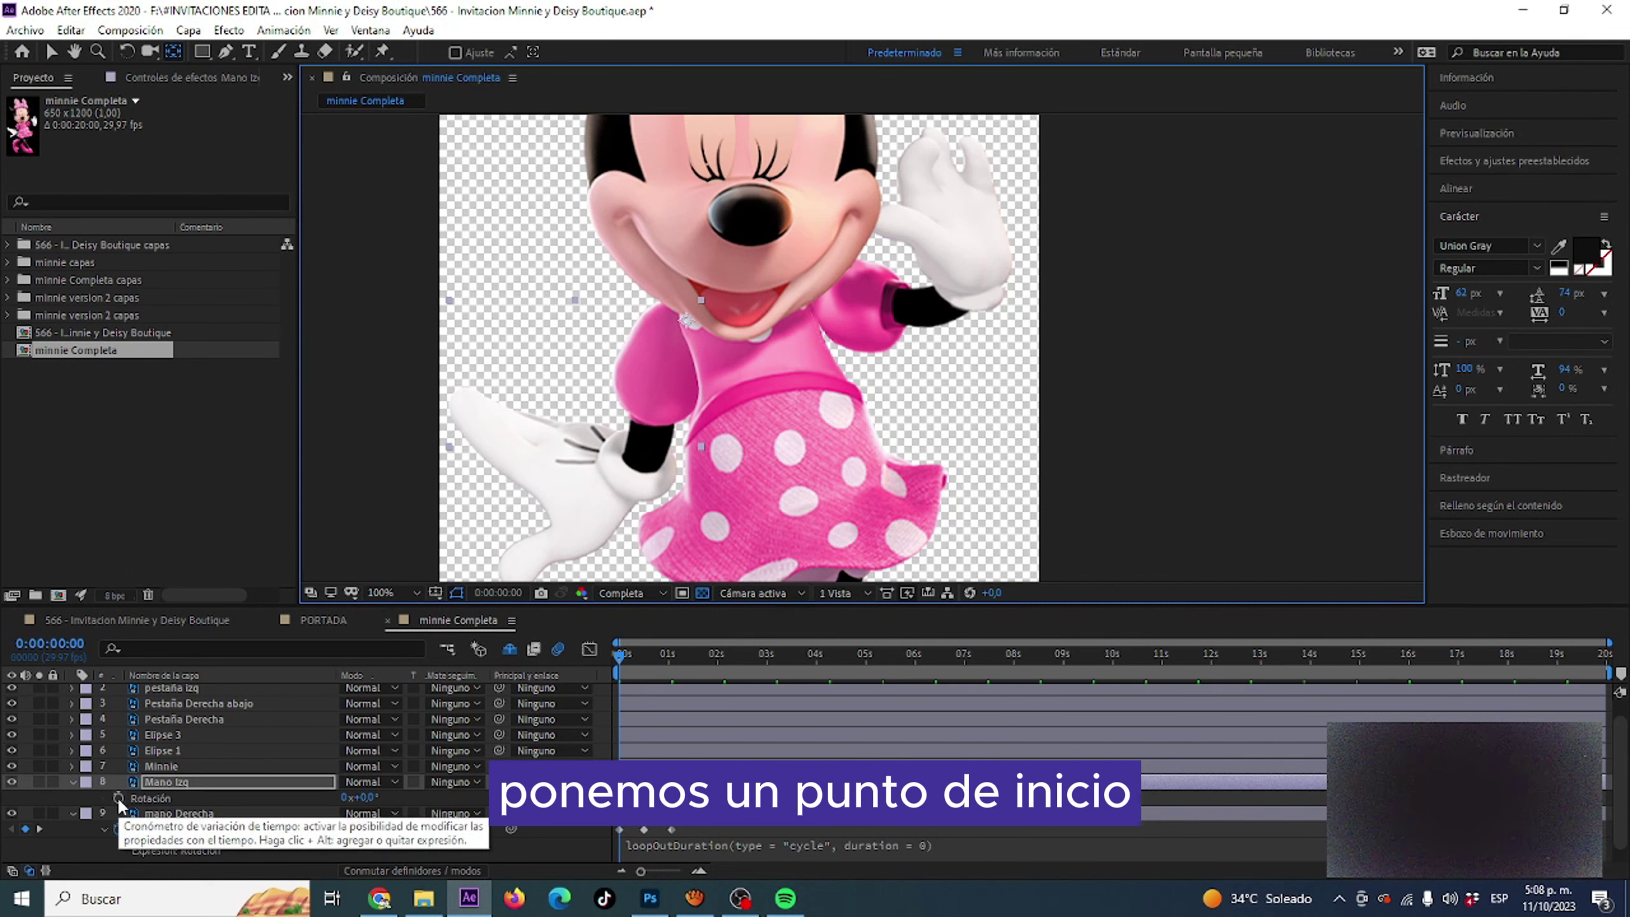
click(118, 797)
drag(619, 653, 643, 653)
drag(359, 797, 389, 796)
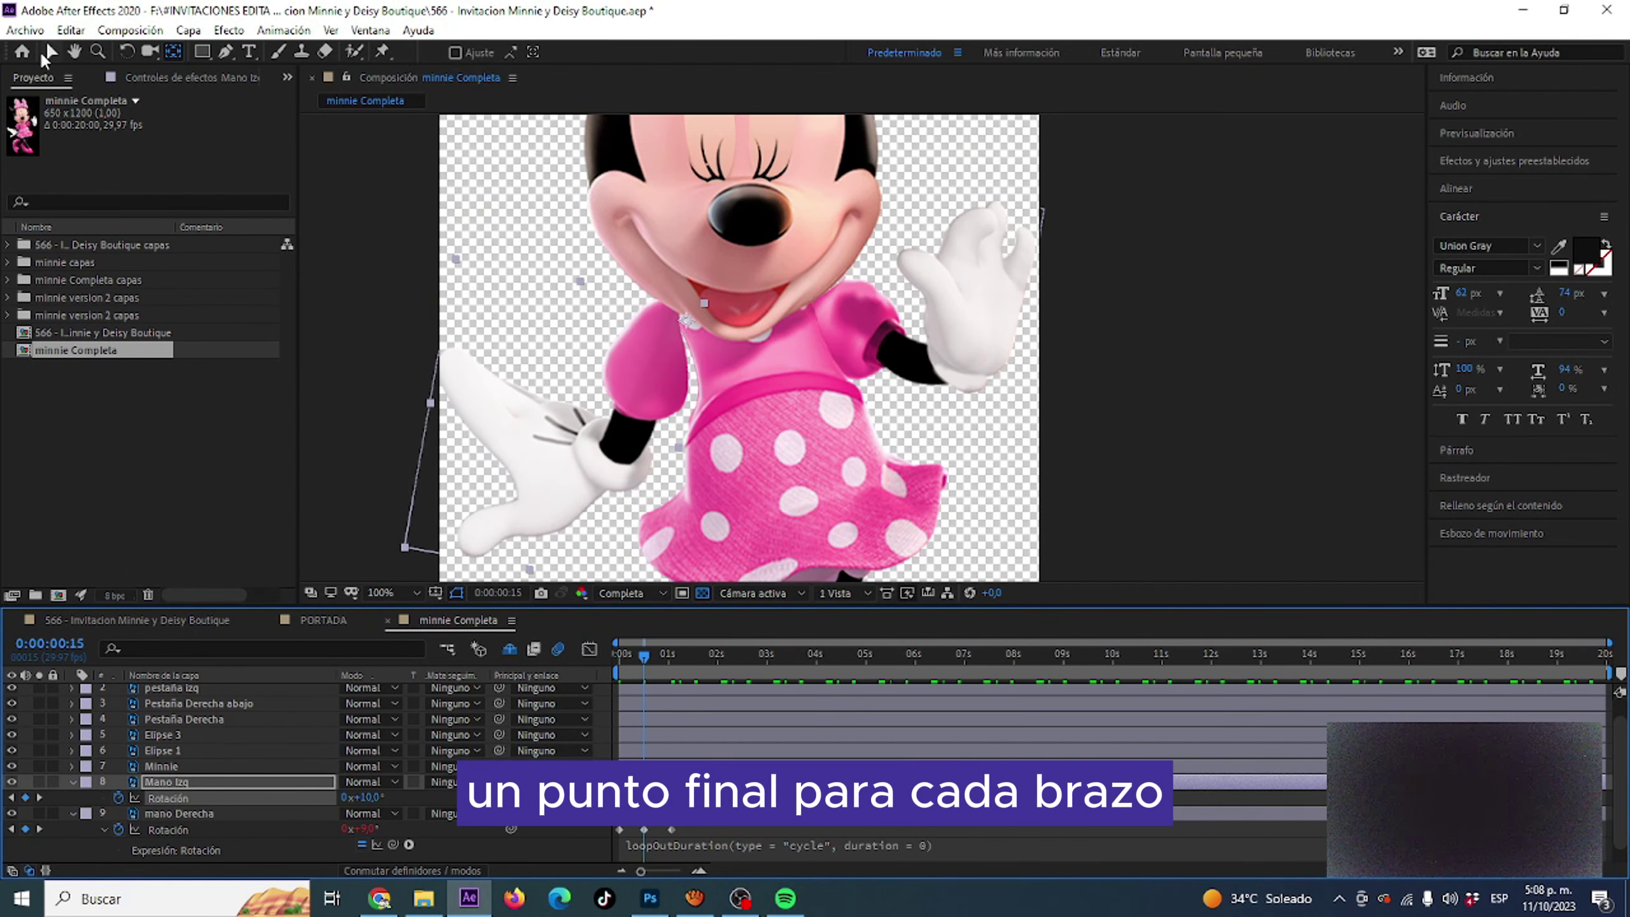
key(v)
alt+click(118, 797)
click(409, 813)
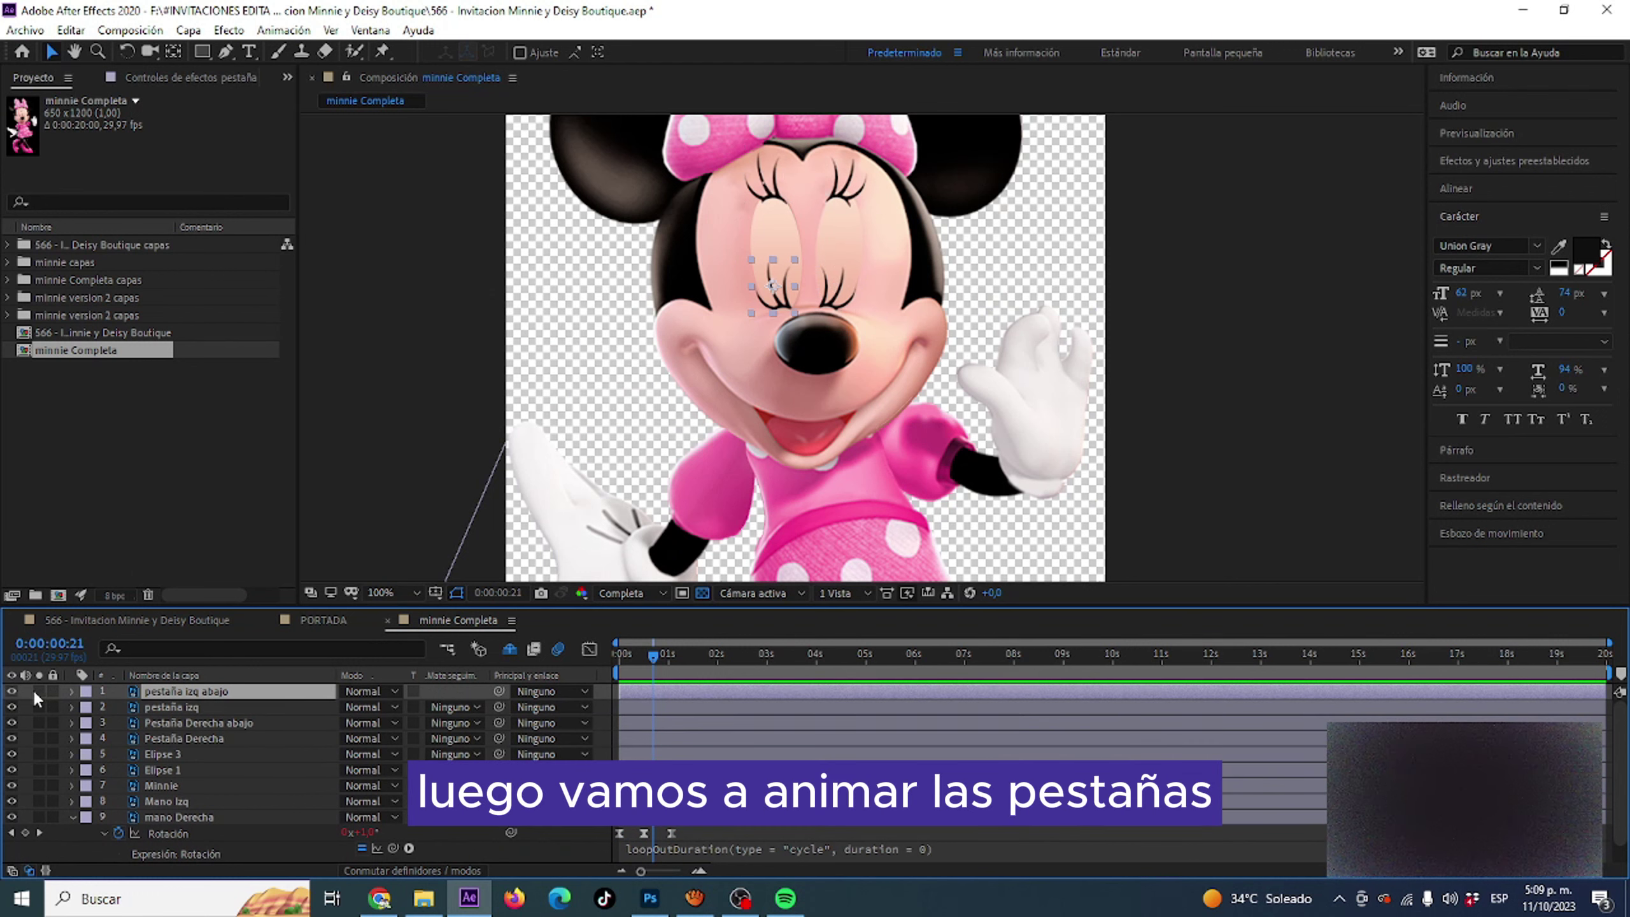
- Place ojo izq under the lashes and keyframe Opacity on pestaña izq, pestaña izq abajo and ojo izq at 0 and 1 s
drag(163, 754, 186, 712)
key(Return)
click(186, 691)
shift+click(161, 754)
key(t)
key(Home)
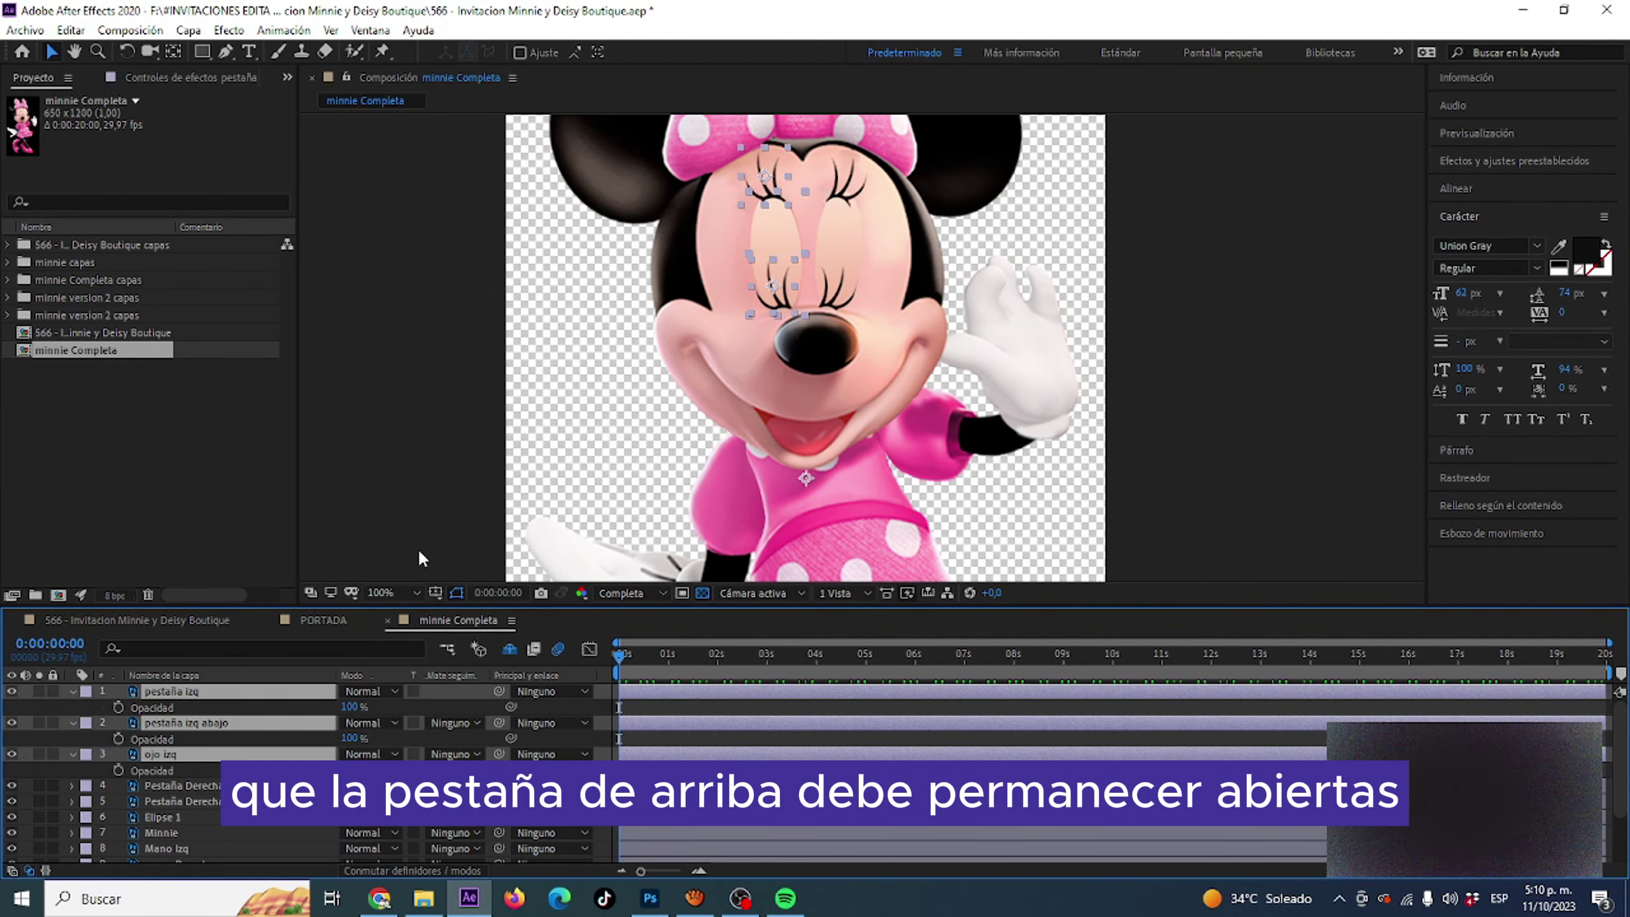
key(alt+shift+t)
key(space)
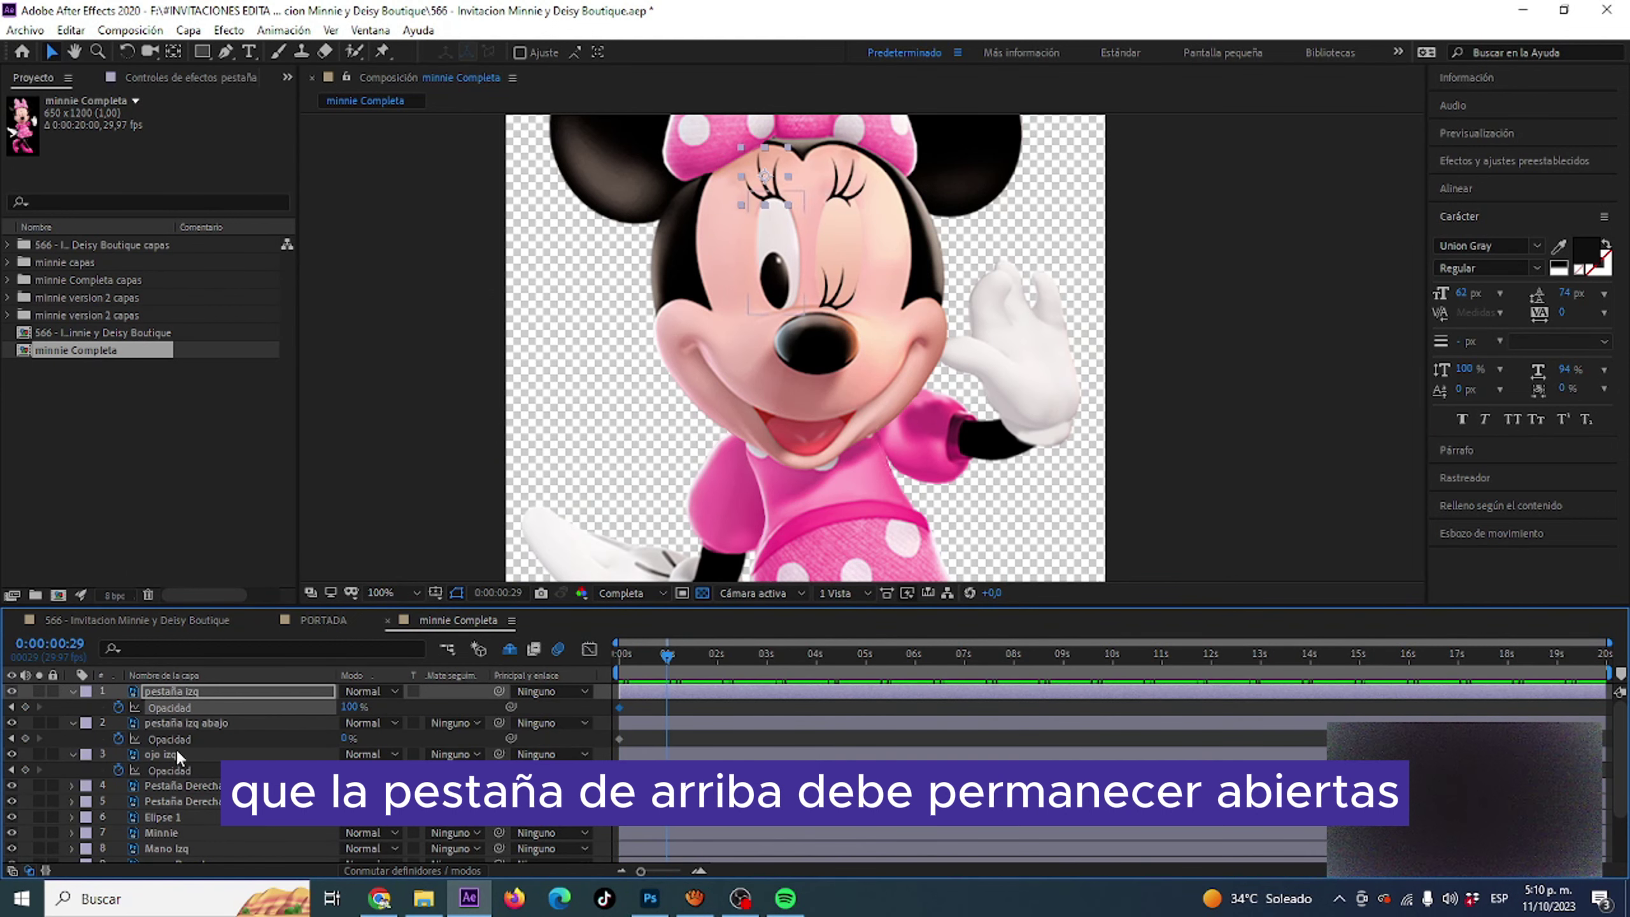
key(alt+shift+t)
- Build the blink with swapped opacity keys at 01:05–01:06, repeat it at 01:11, and loop it
click(350, 692)
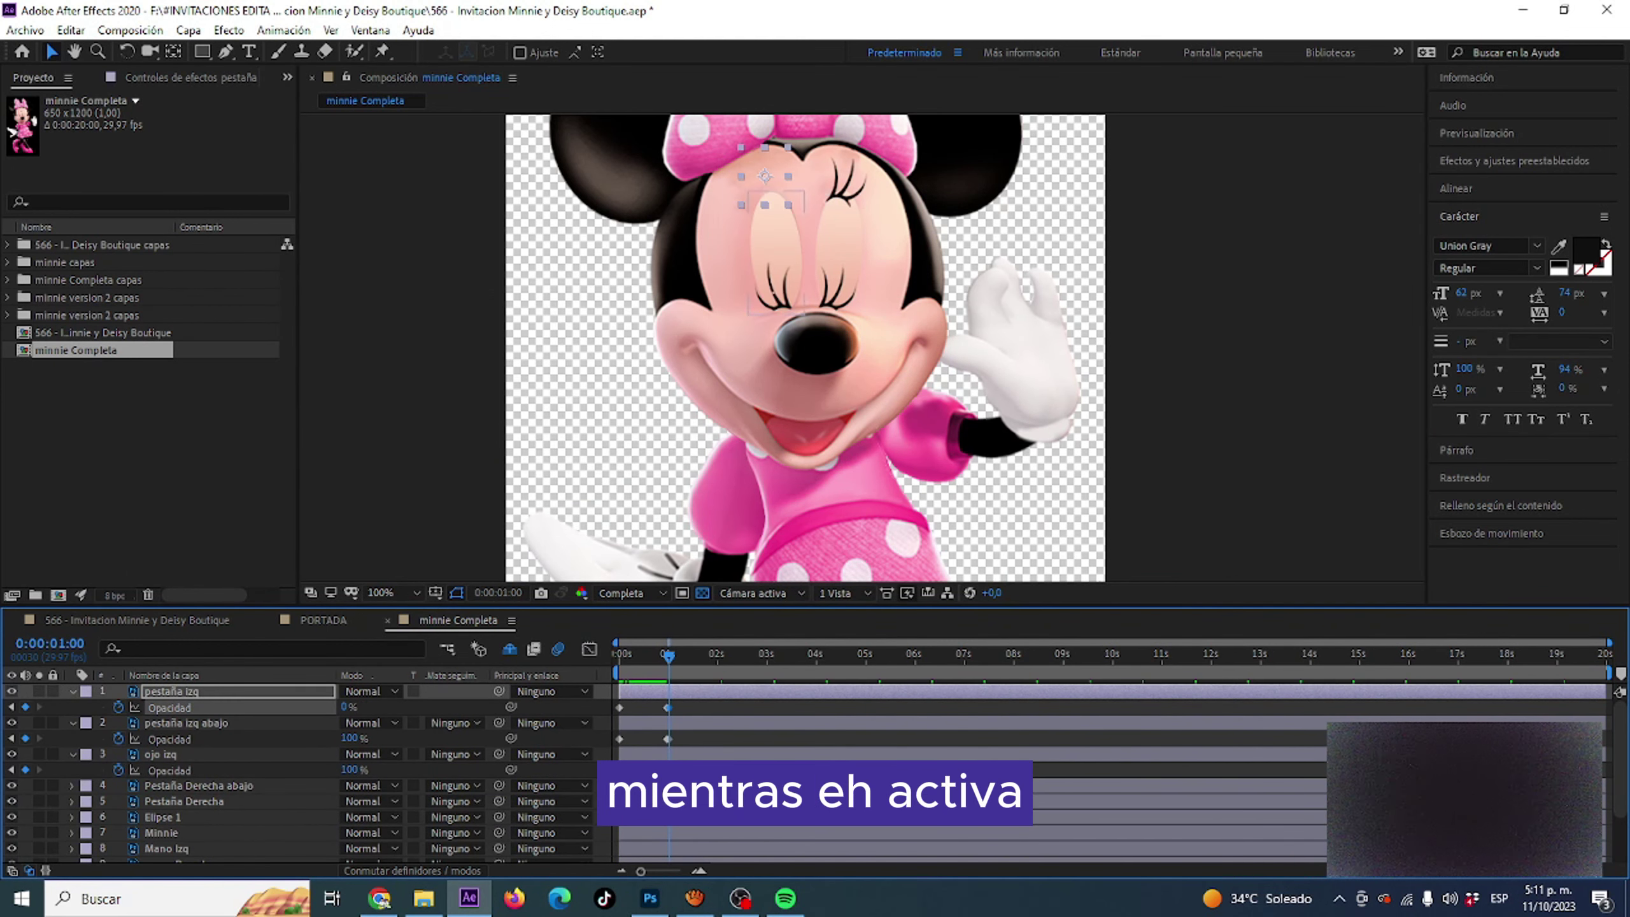
click(699, 869)
key(ctrl+c)
key(ctrl+v)
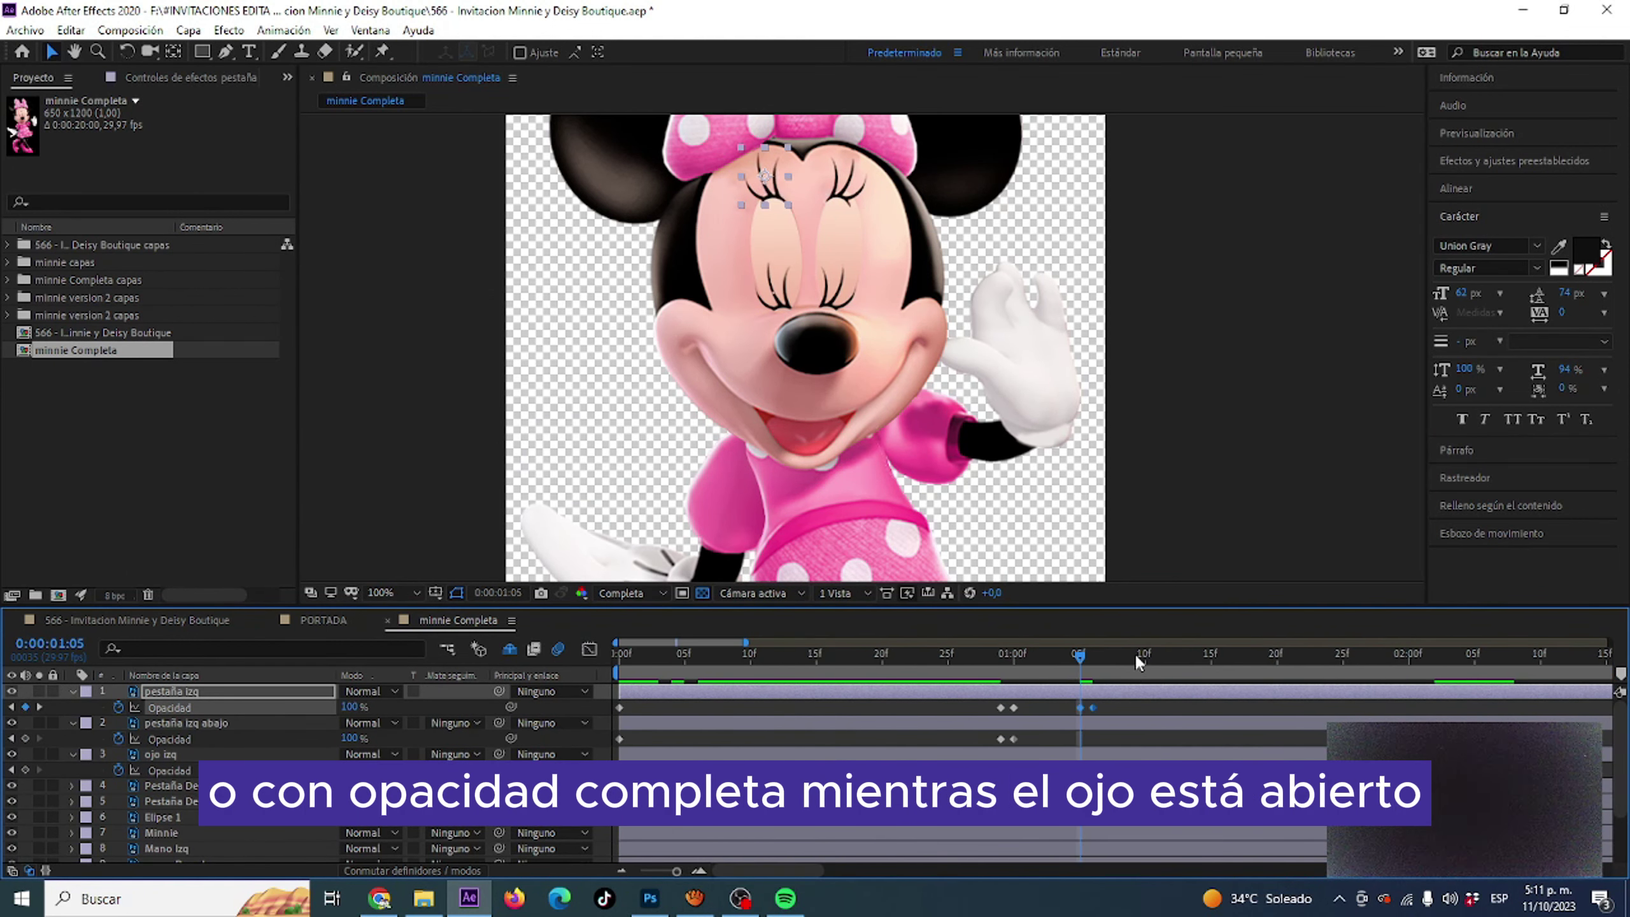
key(ctrl+Down)
key(ctrl+Down)
mouse_move(1079, 655)
mouse_down()
mouse_move(1237, 671)
mouse_move(1158, 665)
mouse_up()
key(ctrl+v)
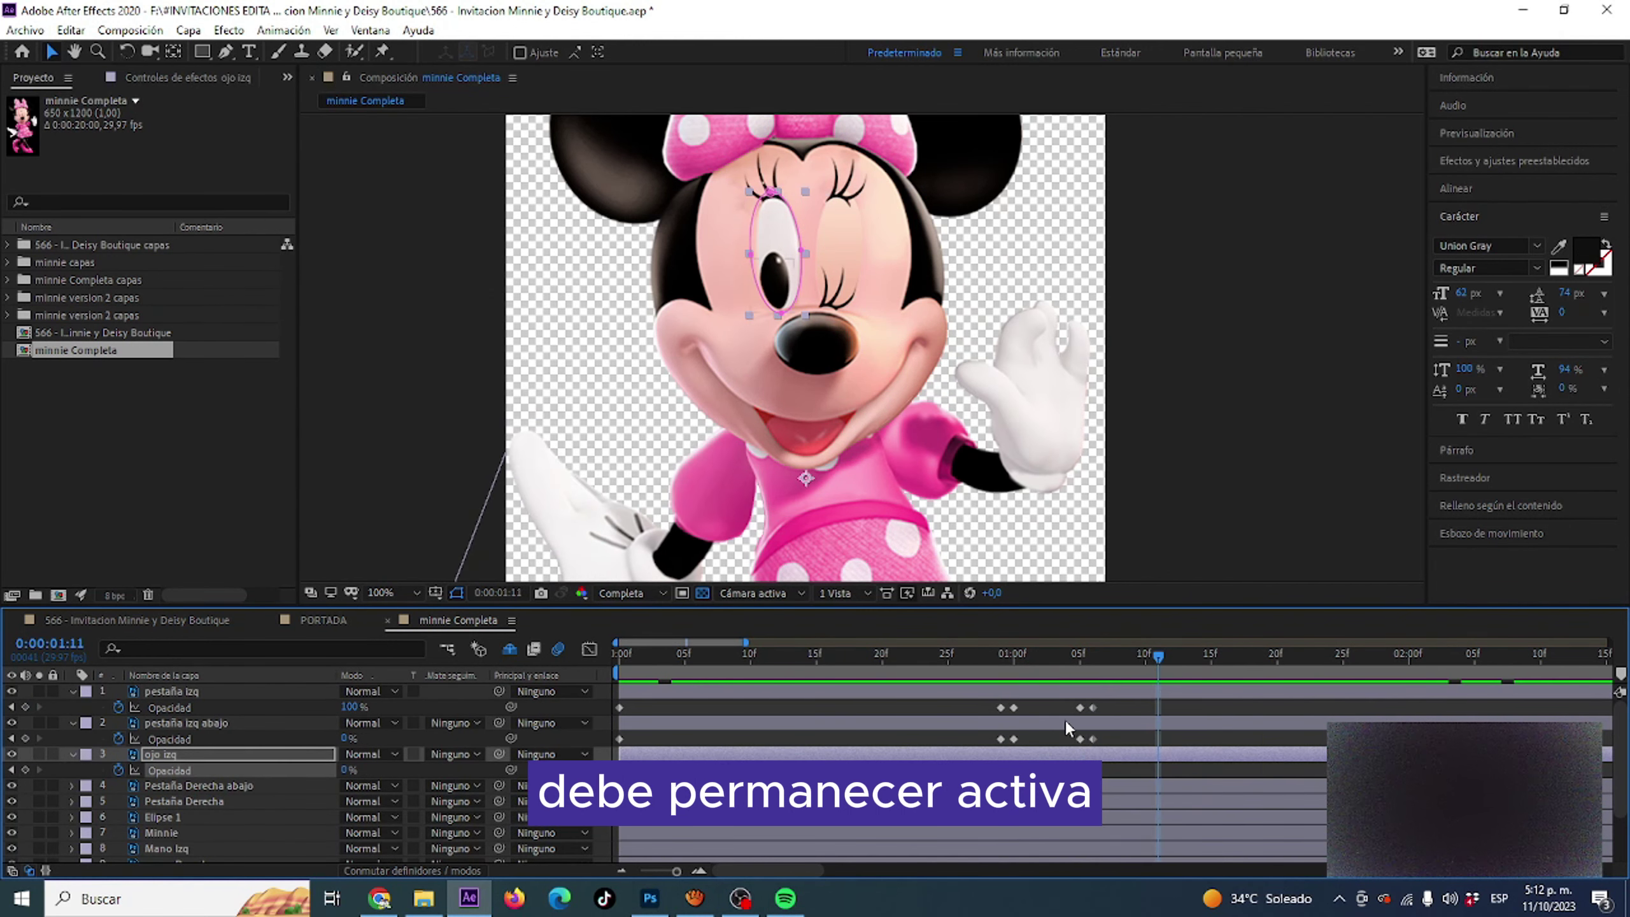
key(ctrl+v)
key(ctrl+Down)
key(ctrl+v)
key(comma)
key(space)
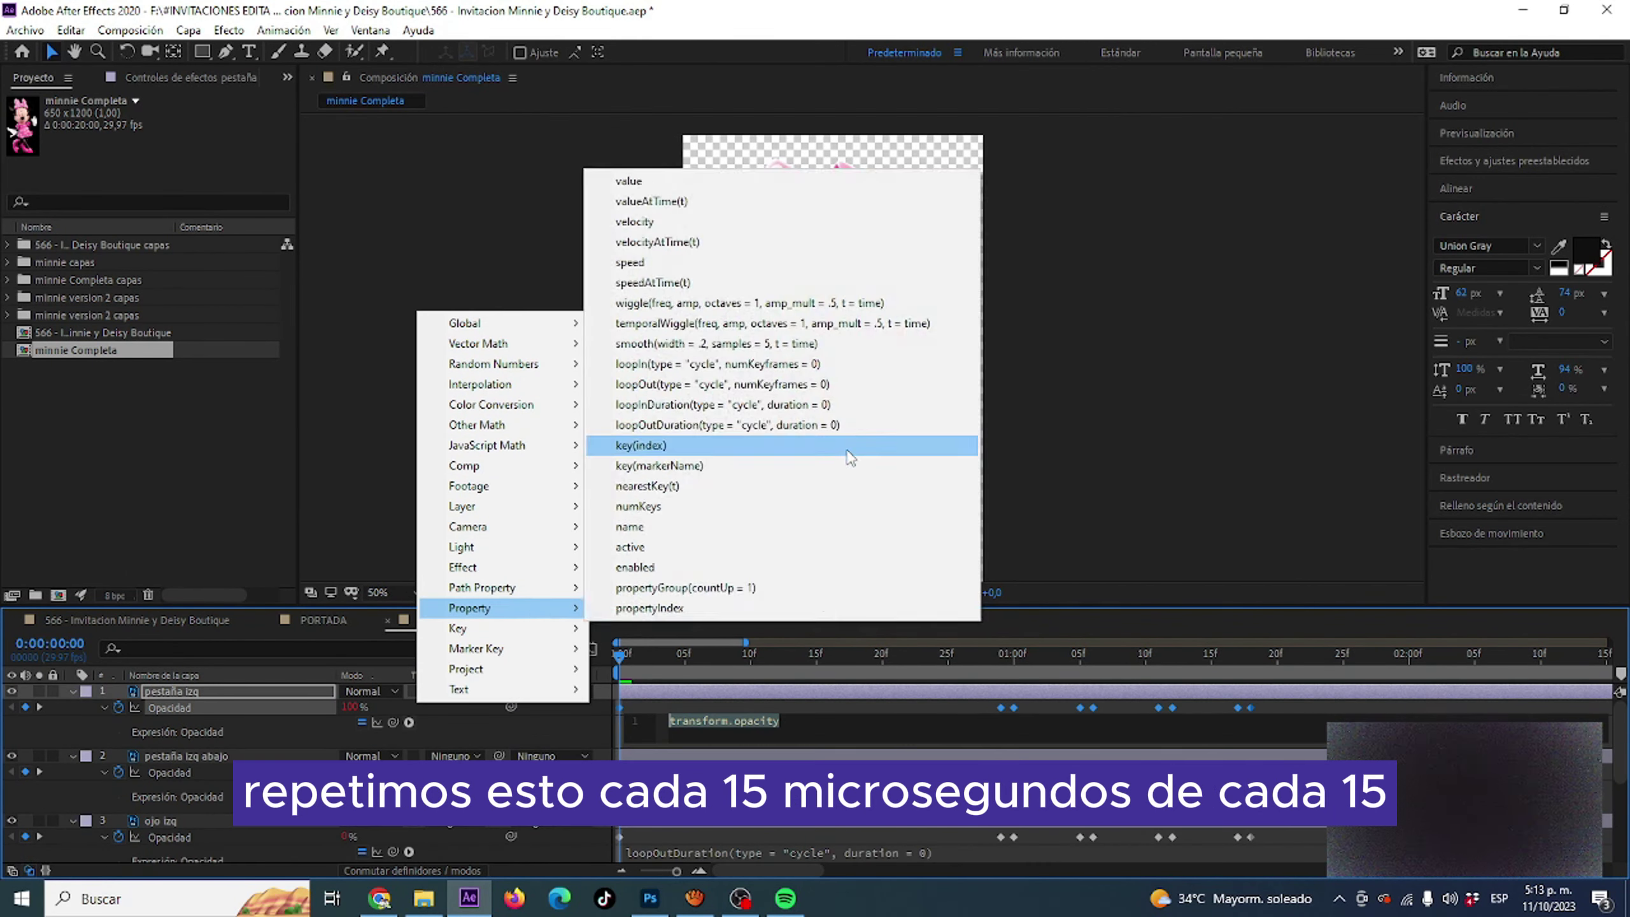
click(716, 457)
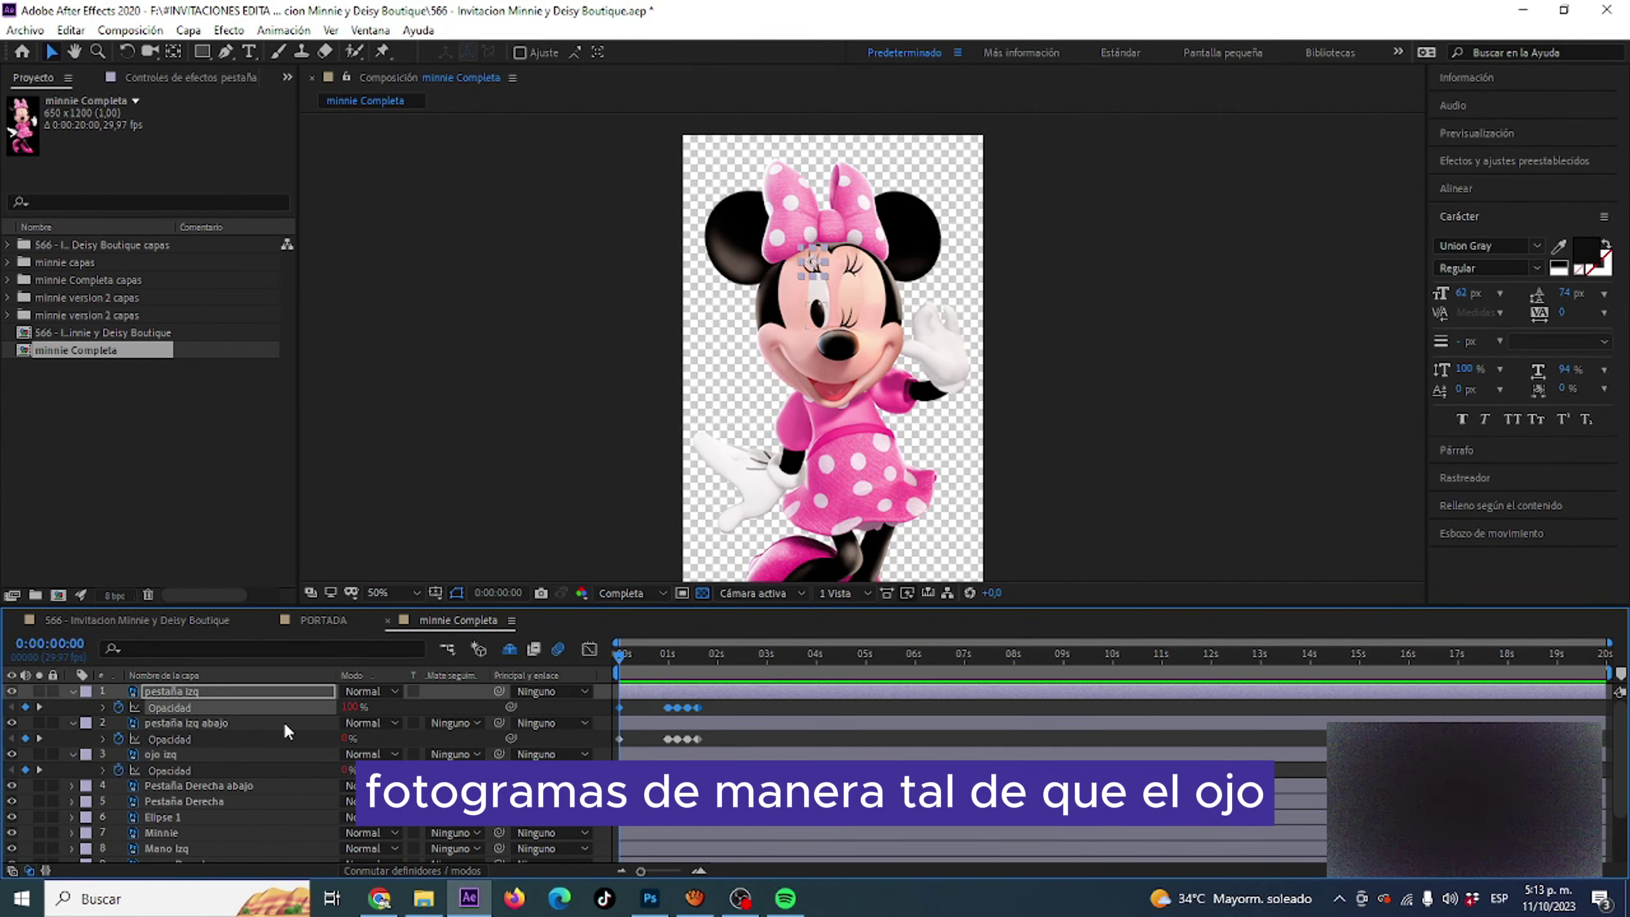
- Move Pestaña Derecha above Pestaña Derecha abajo, rename Elipse 1 to 'ojo Derecho', and preview the animation
drag(186, 801, 192, 784)
click(212, 724)
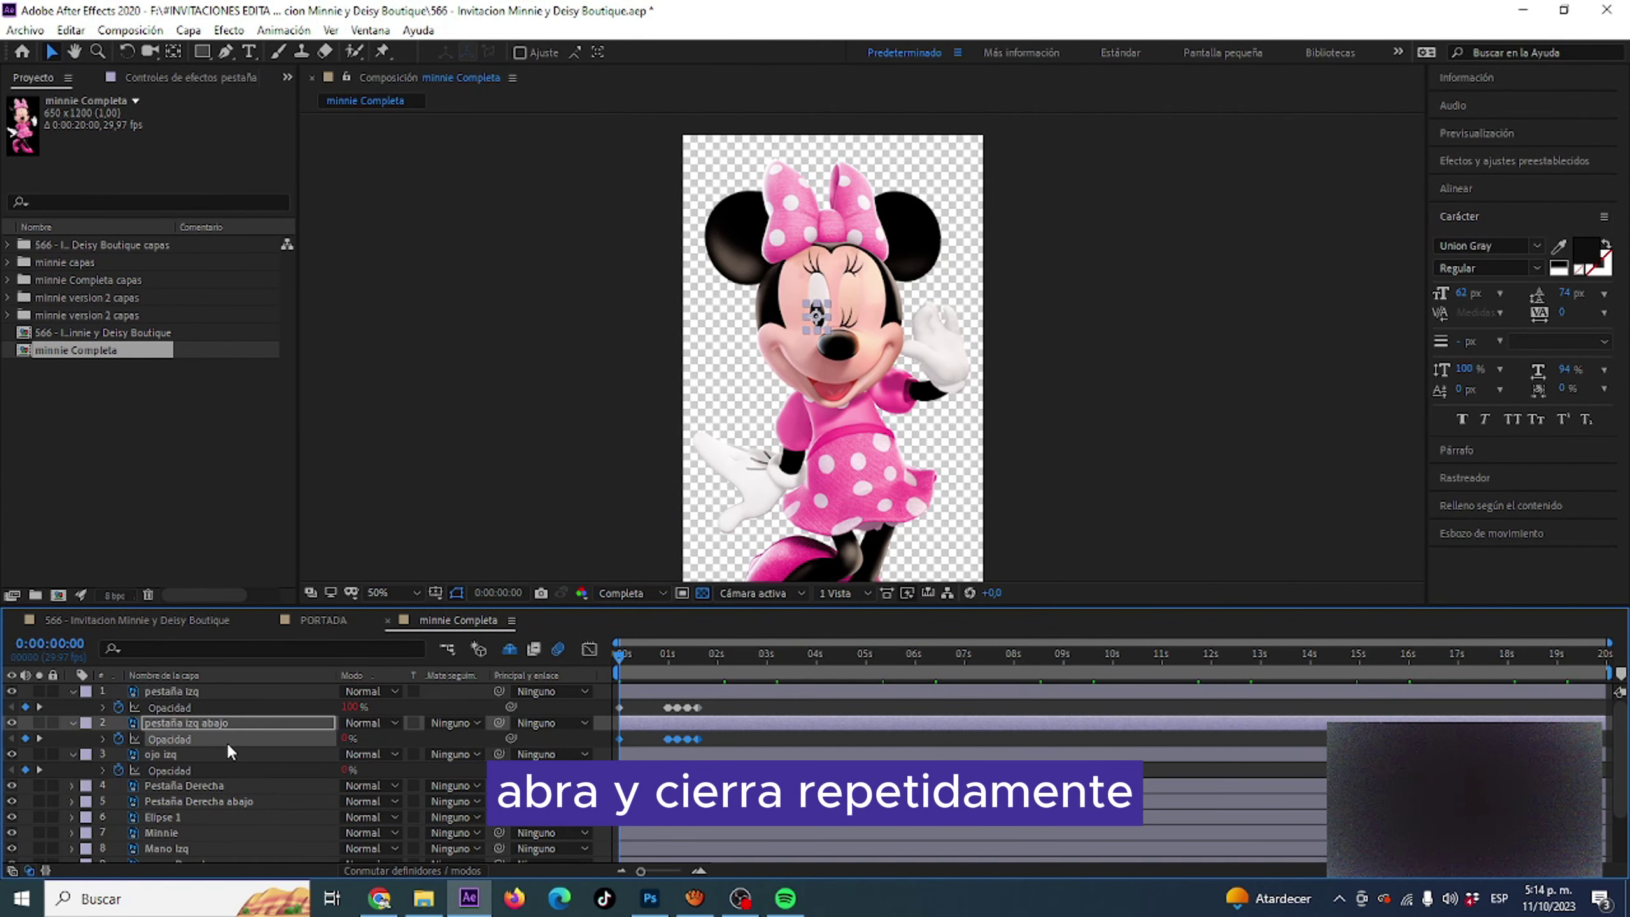
click(222, 815)
key(Return)
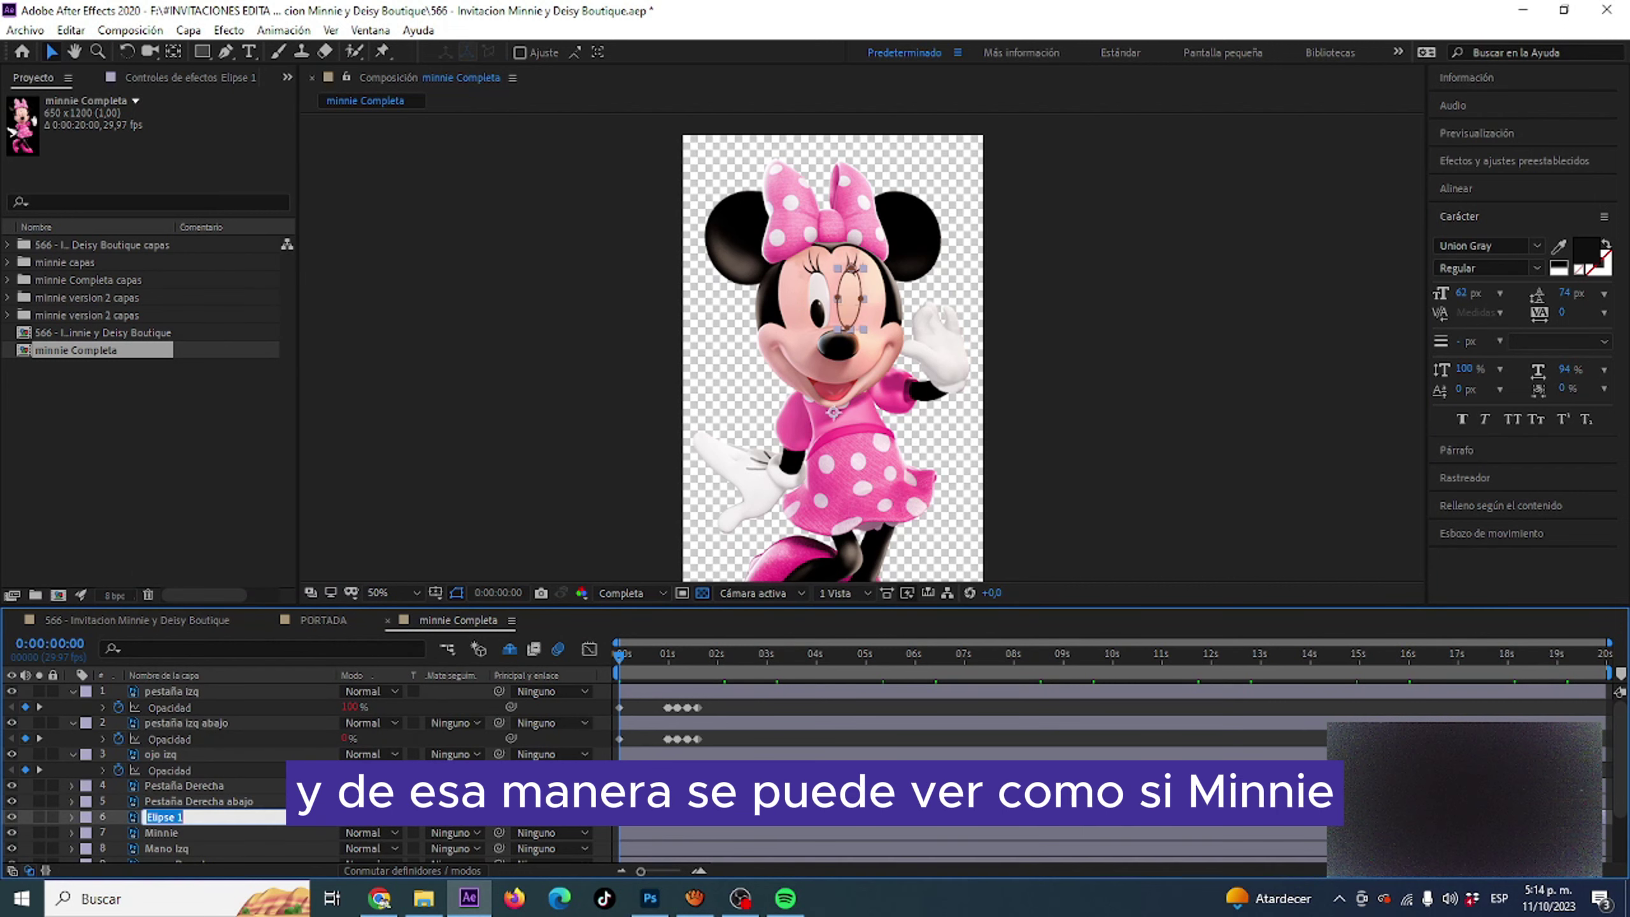
text(ojo Derecho)
key(Return)
click(418, 465)
key(space)
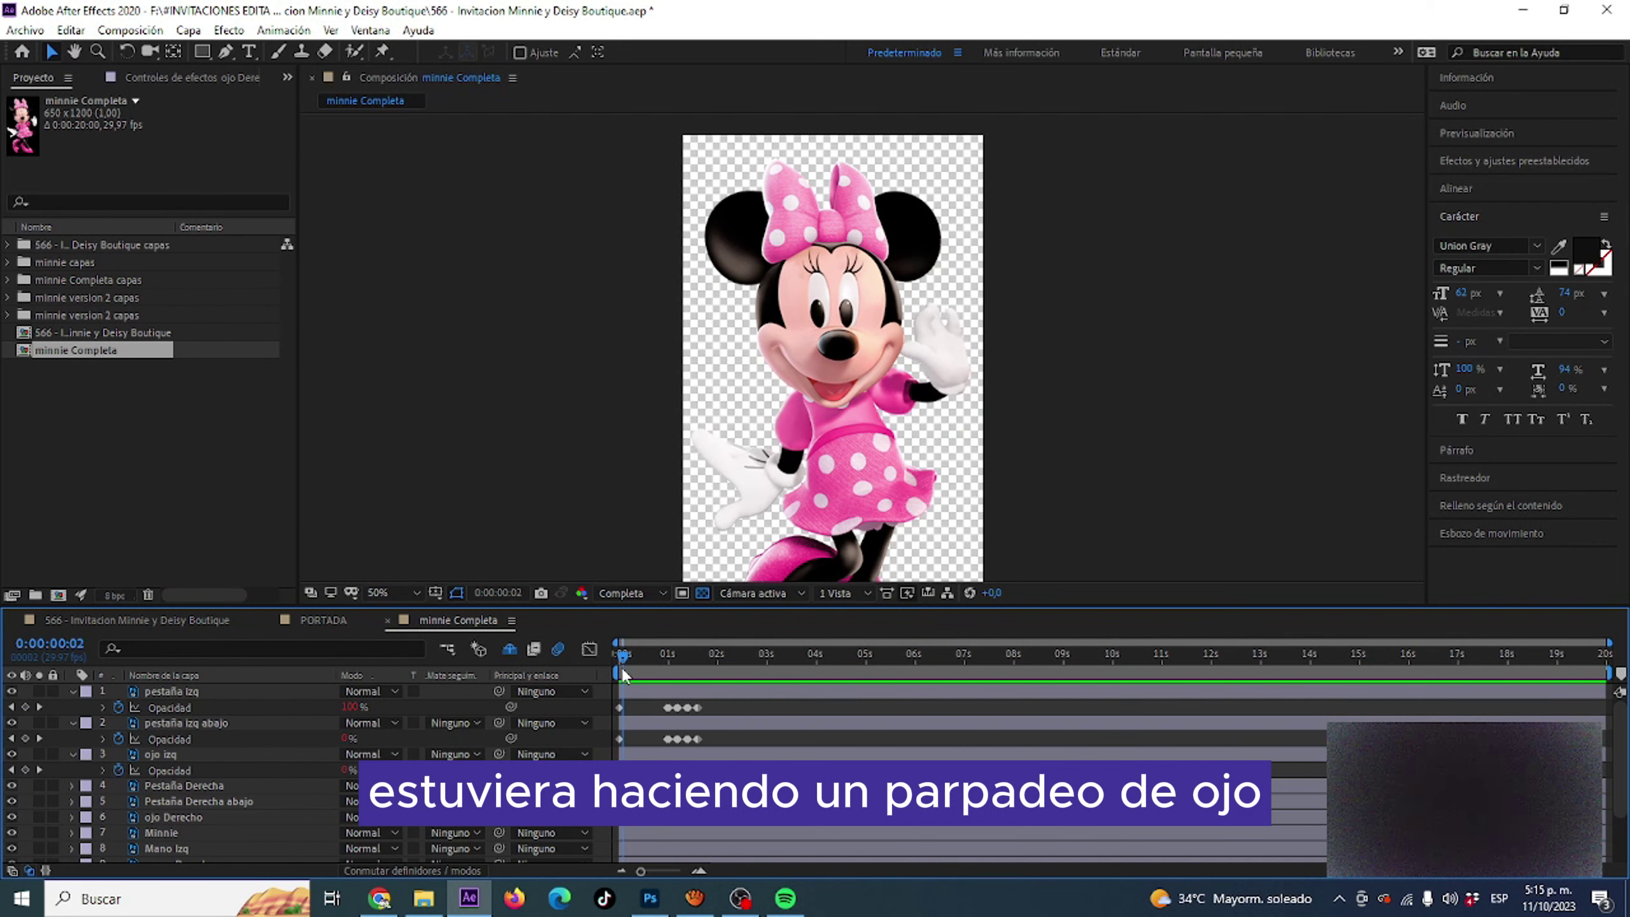
key(comma)
drag(621, 661, 657, 668)
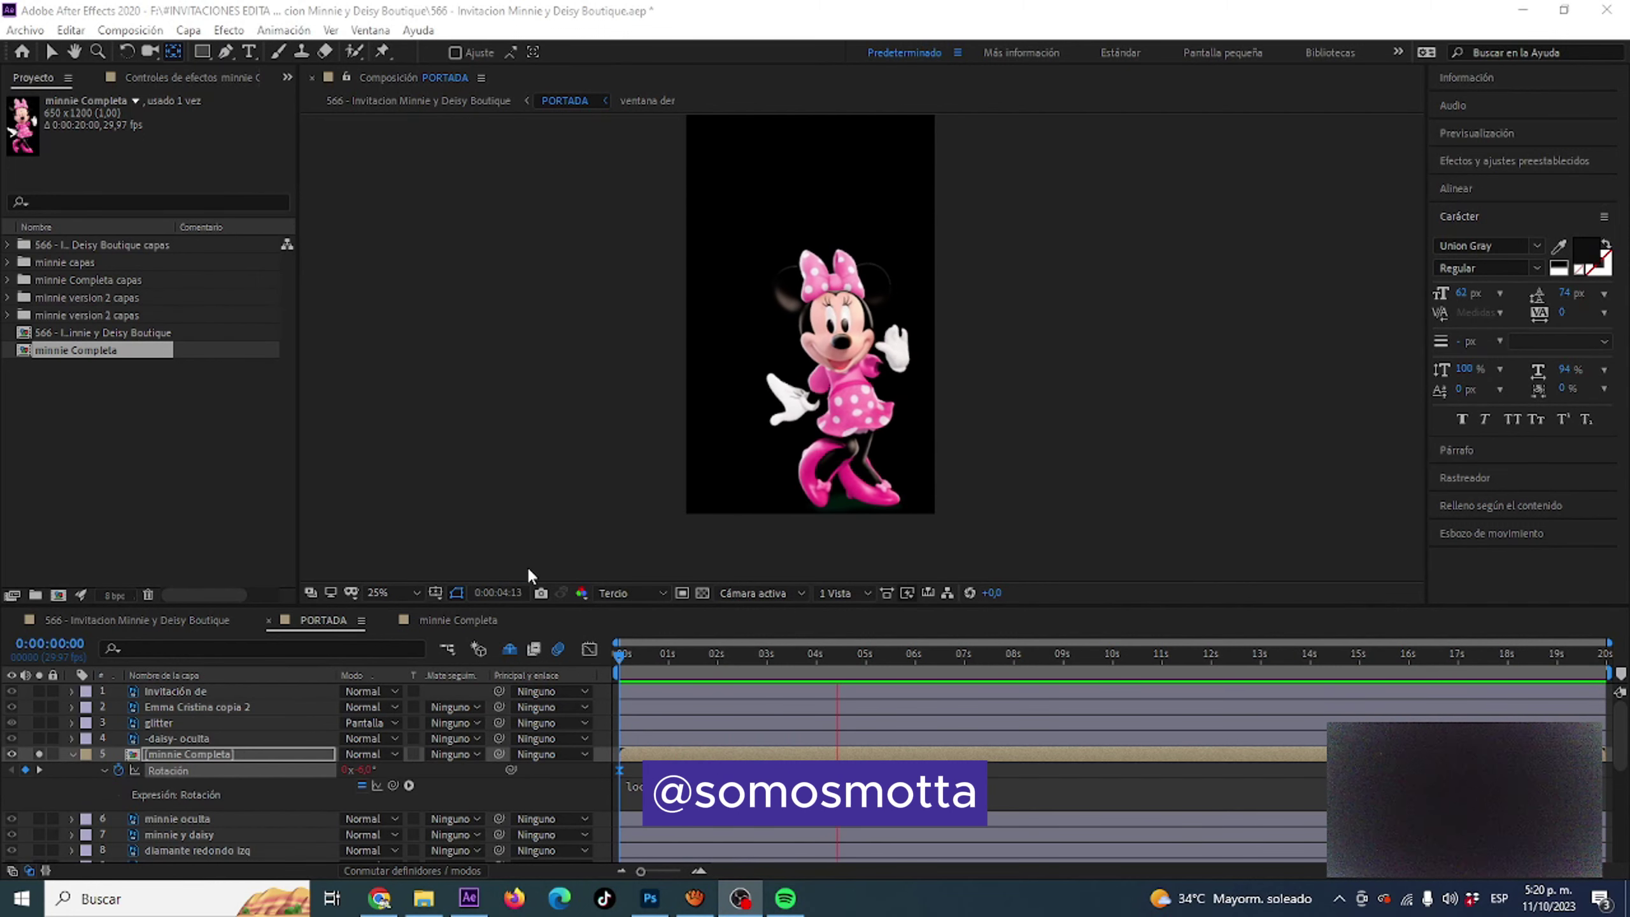
- Reopen the minnie Completa composition from its Timeline tab
click(424, 619)
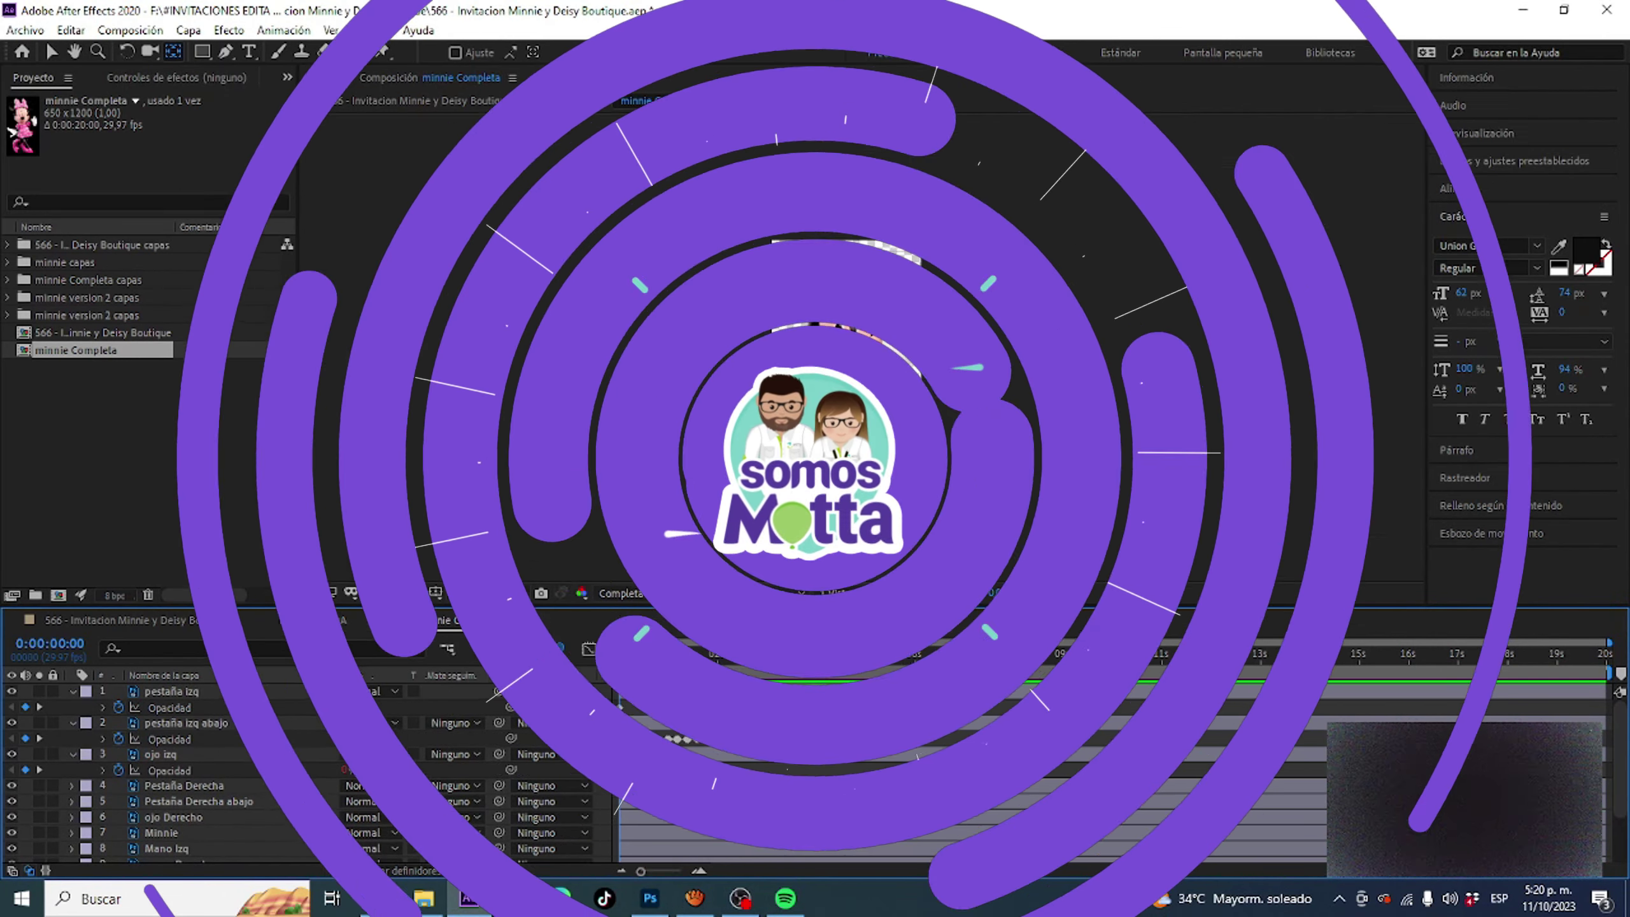